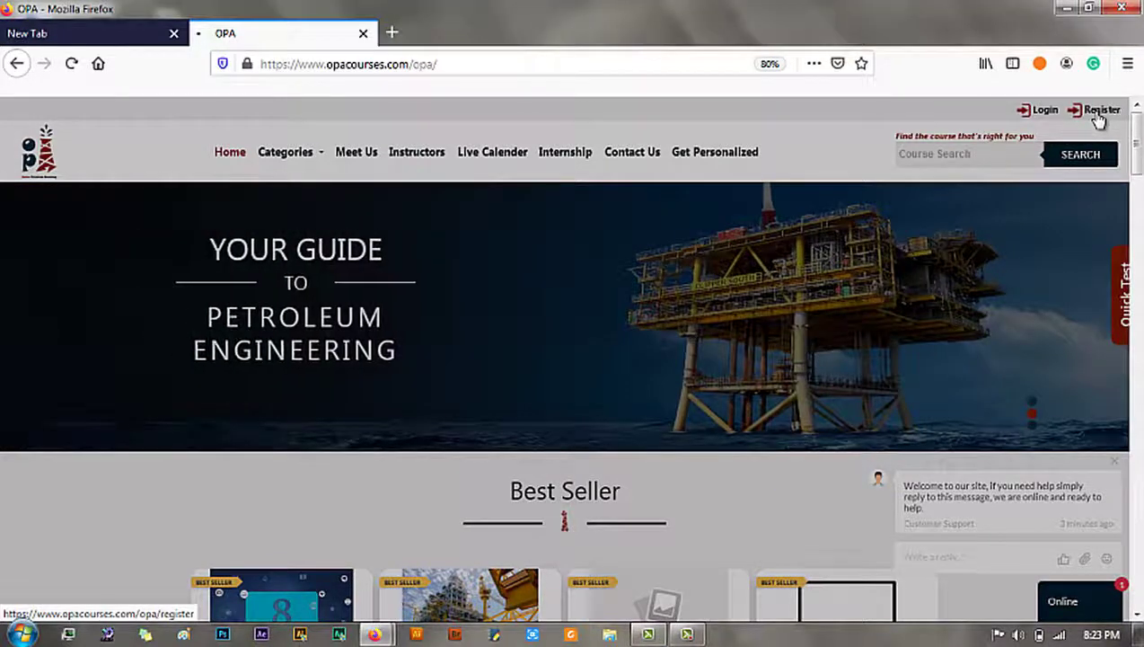
# Step: Open the registration form, then enter the user's full name and e-mail address, fixing the typo
pyautogui.click(1097, 115)
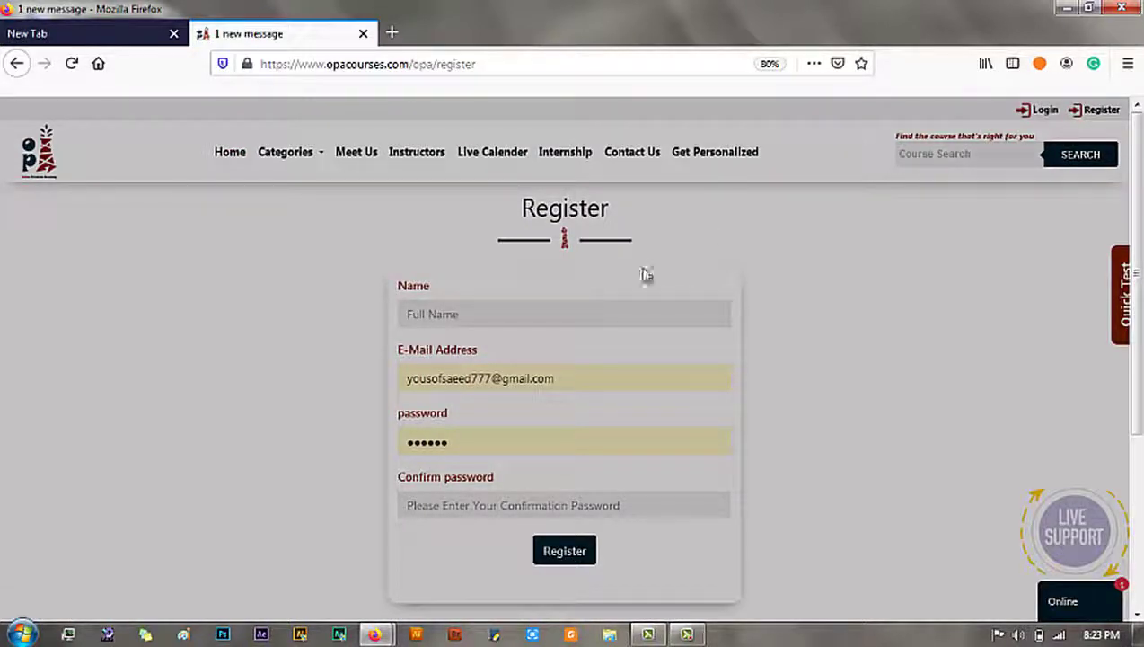
pyautogui.tripleClick(473, 378)
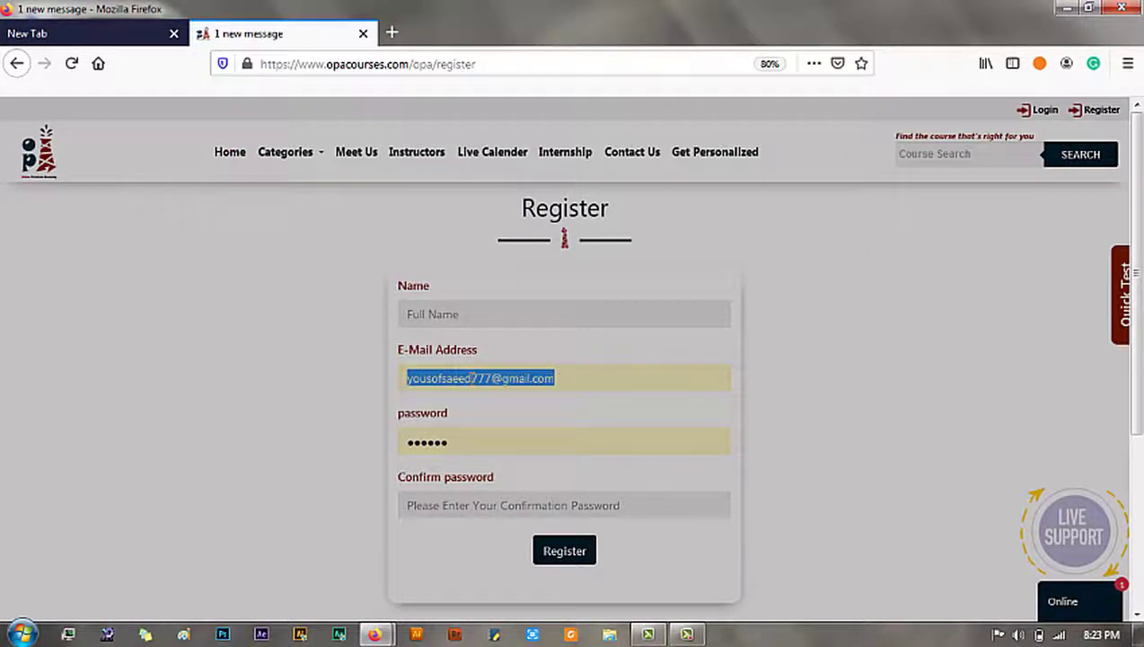
pyautogui.press('BackSpace')
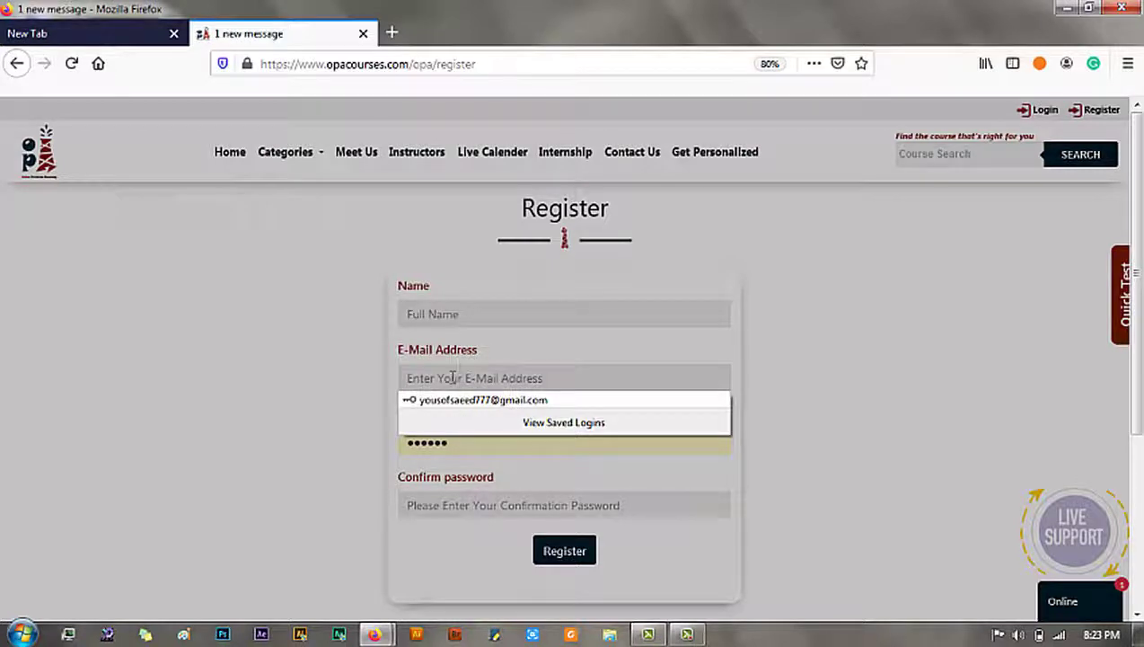
pyautogui.click(446, 323)
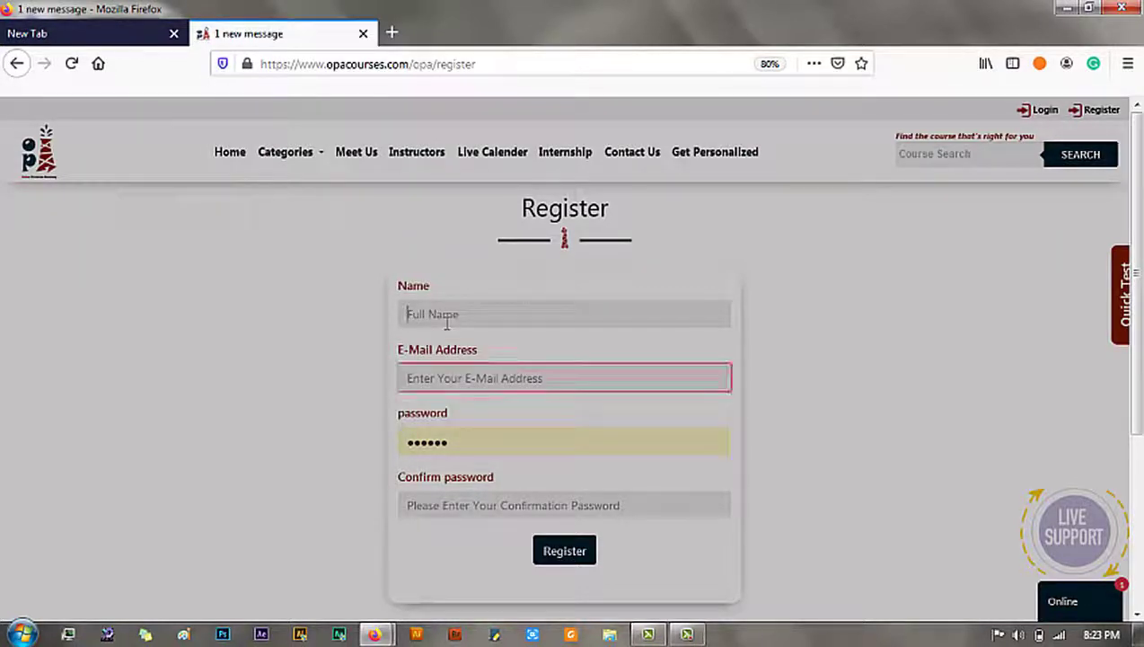
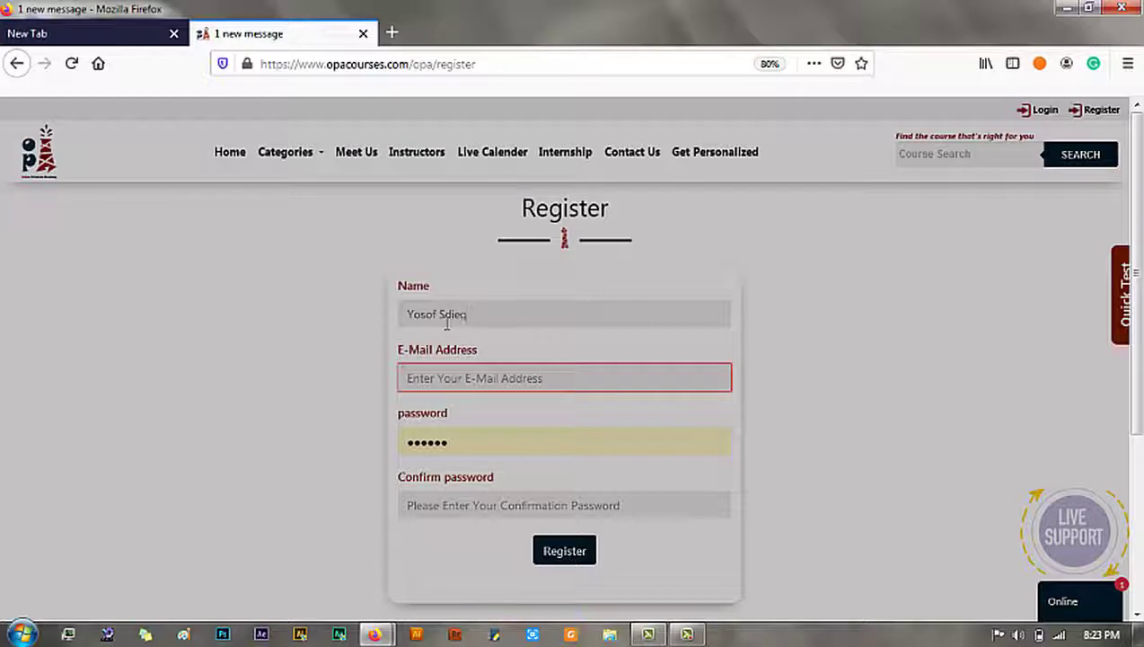
pyautogui.press('Tab')
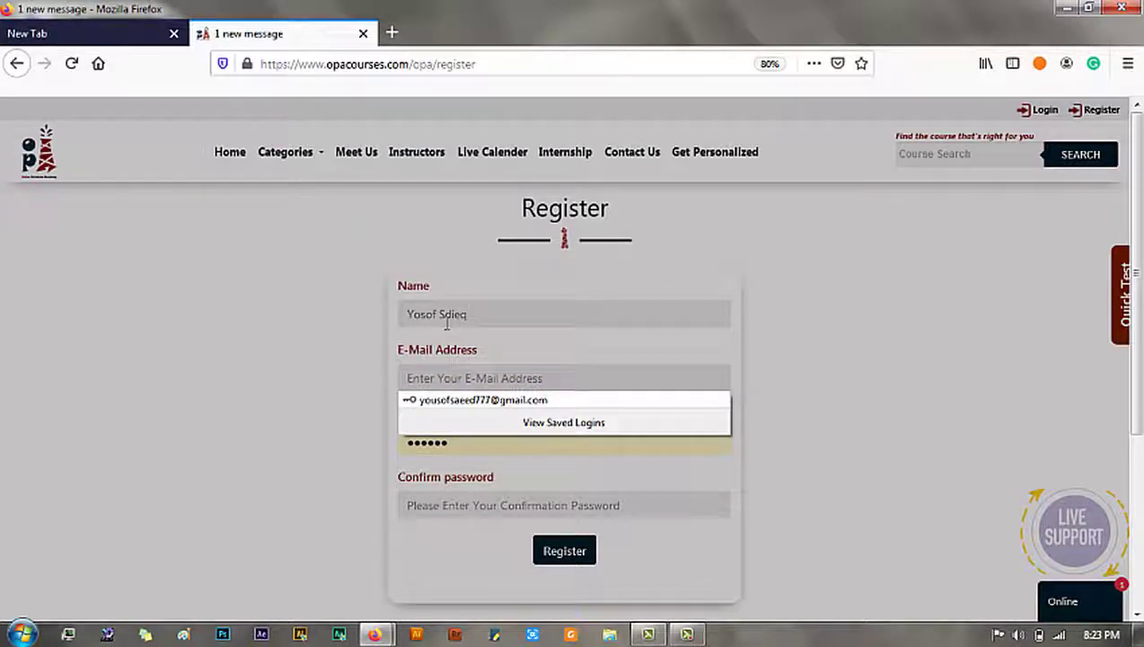
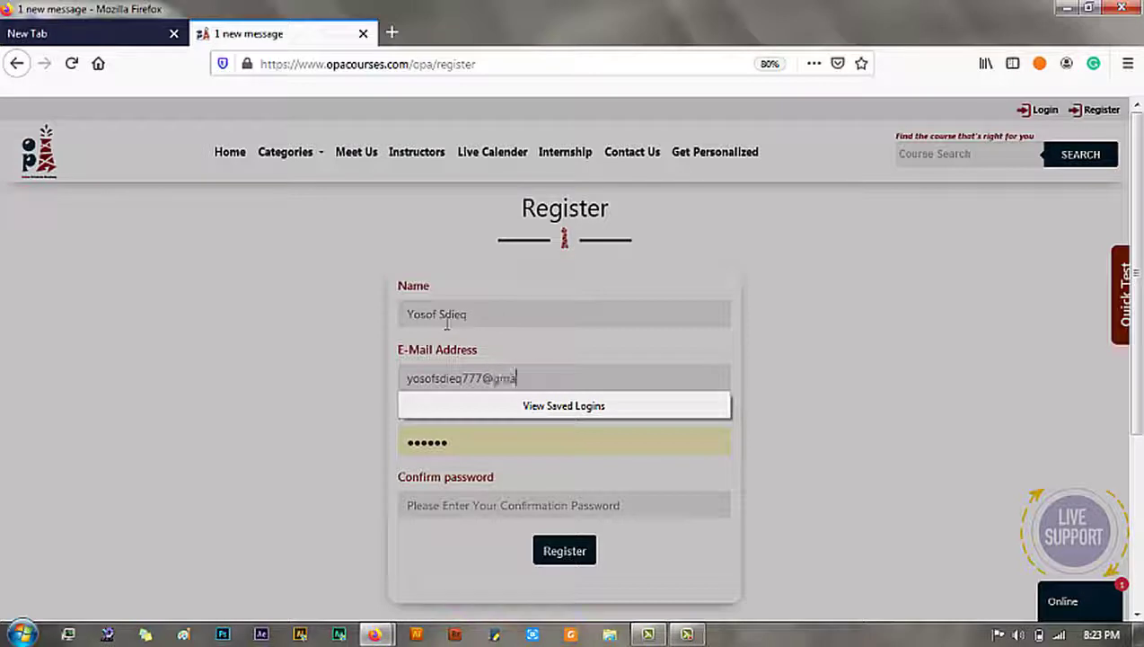
# Step: Enter and confirm the account password, then submit the registration
pyautogui.press('Tab')
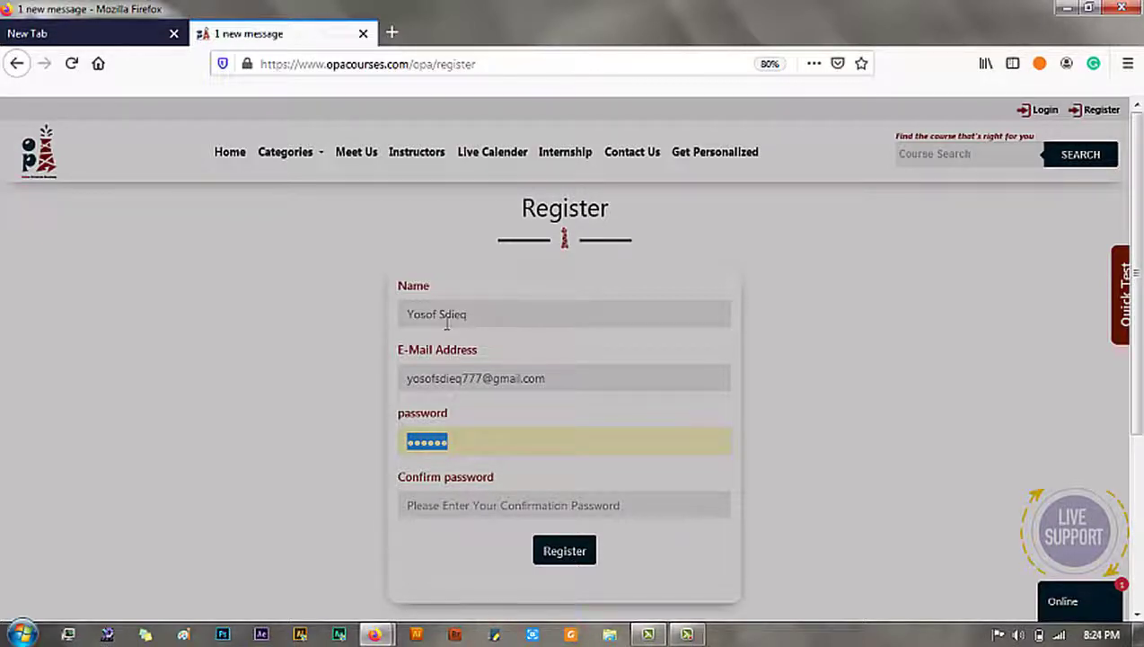
pyautogui.write('•••')
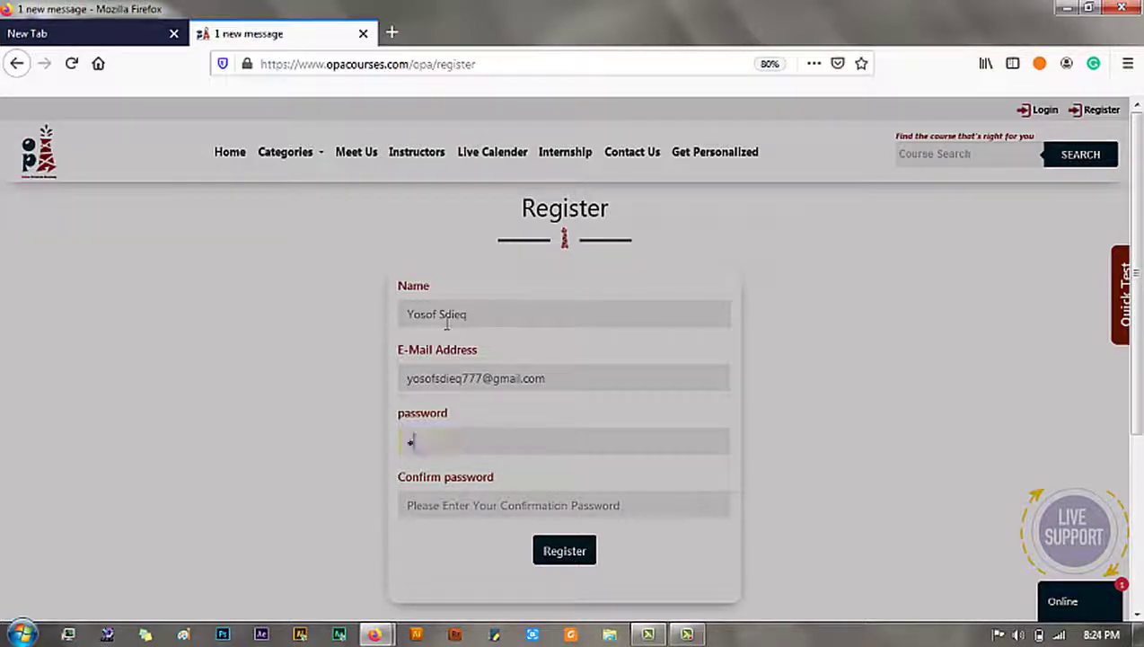
pyautogui.write('•••')
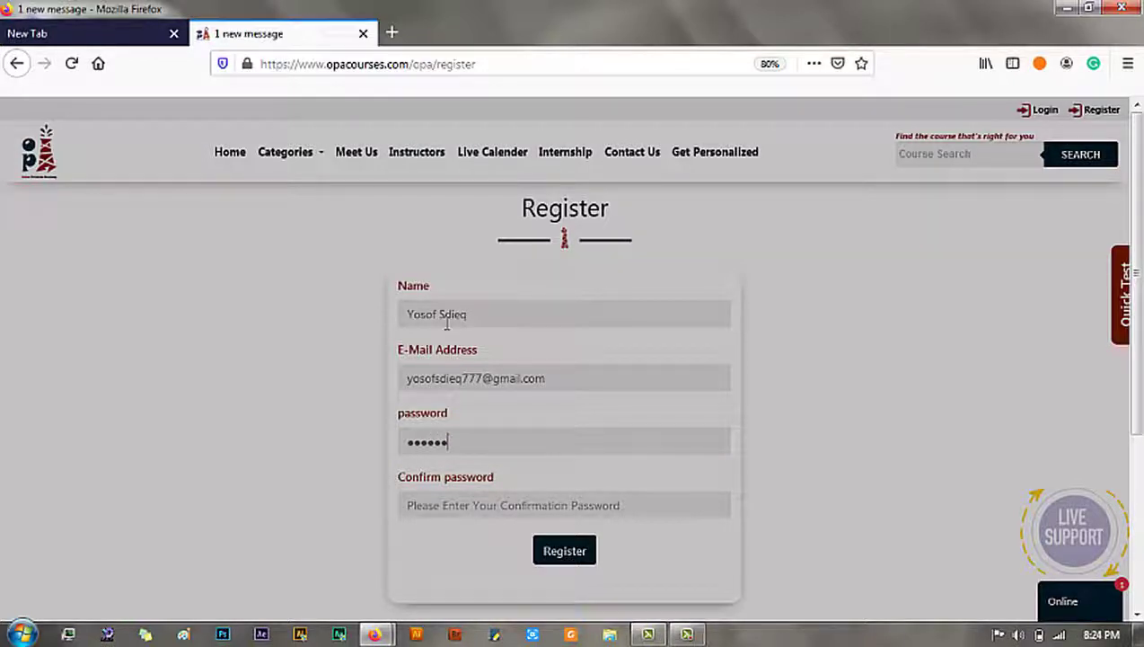
pyautogui.press('Tab')
pyautogui.write('•••')
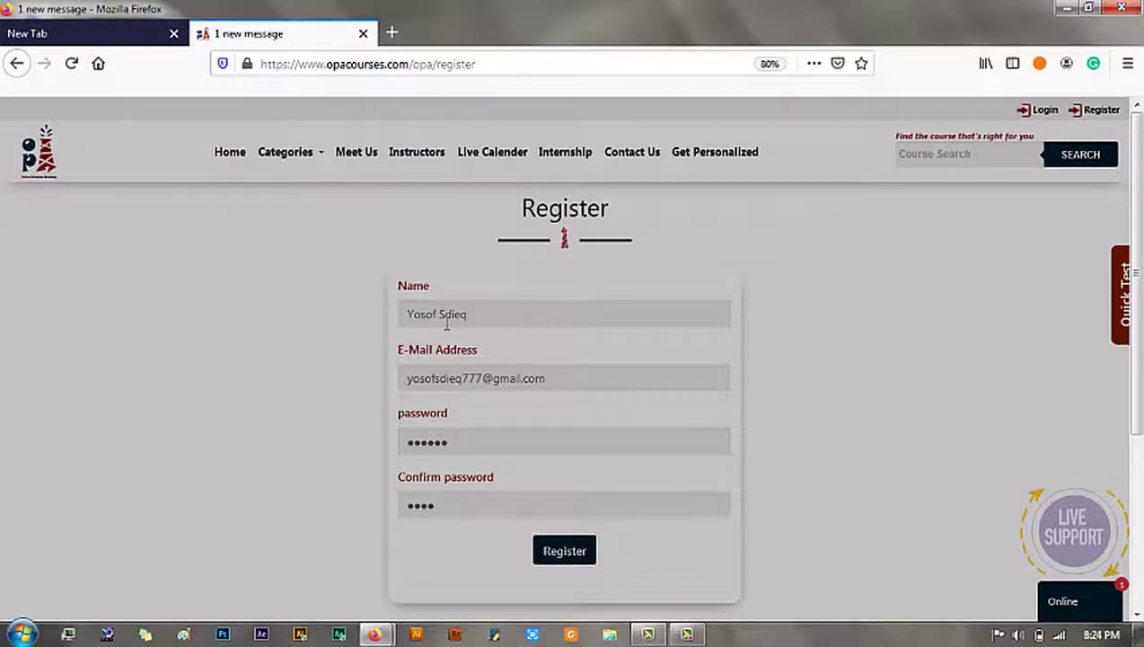
pyautogui.press('BackSpace')
pyautogui.press('BackSpace')
pyautogui.press('BackSpace')
pyautogui.press('BackSpace')
pyautogui.write('••••••')
pyautogui.press('Return')
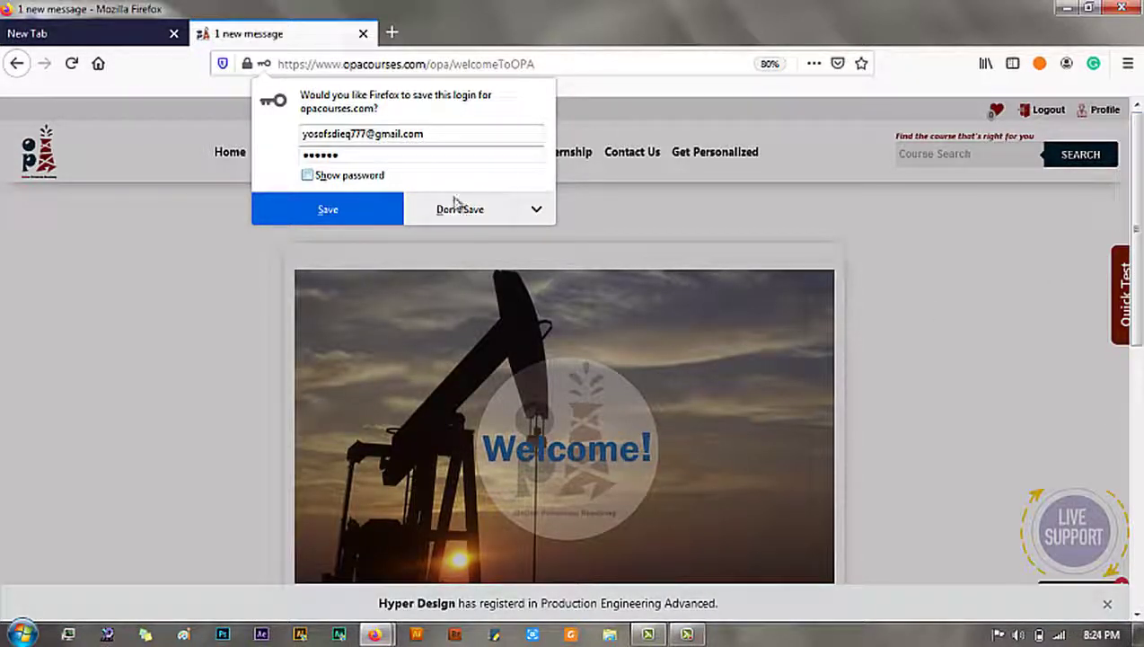
# Step: Save the new login in Firefox and scroll down to the Become an instructor section
pyautogui.click(345, 215)
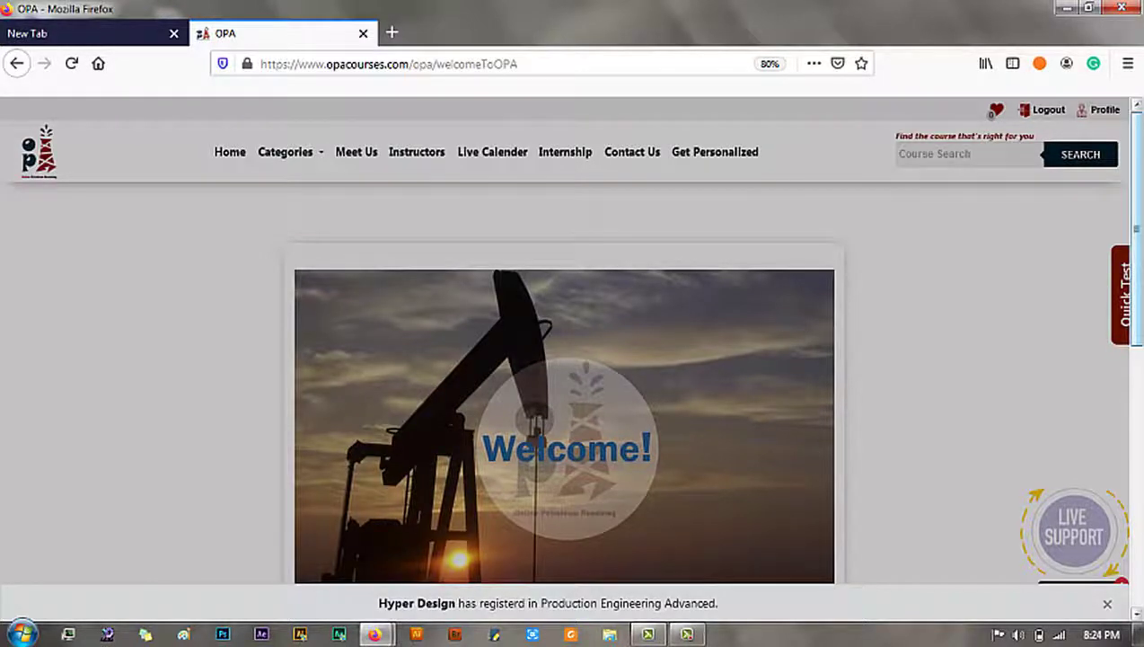
pyautogui.scroll(-4, 1137, 305)
pyautogui.moveTo(1138, 305); pyautogui.dragTo(1140, 204)
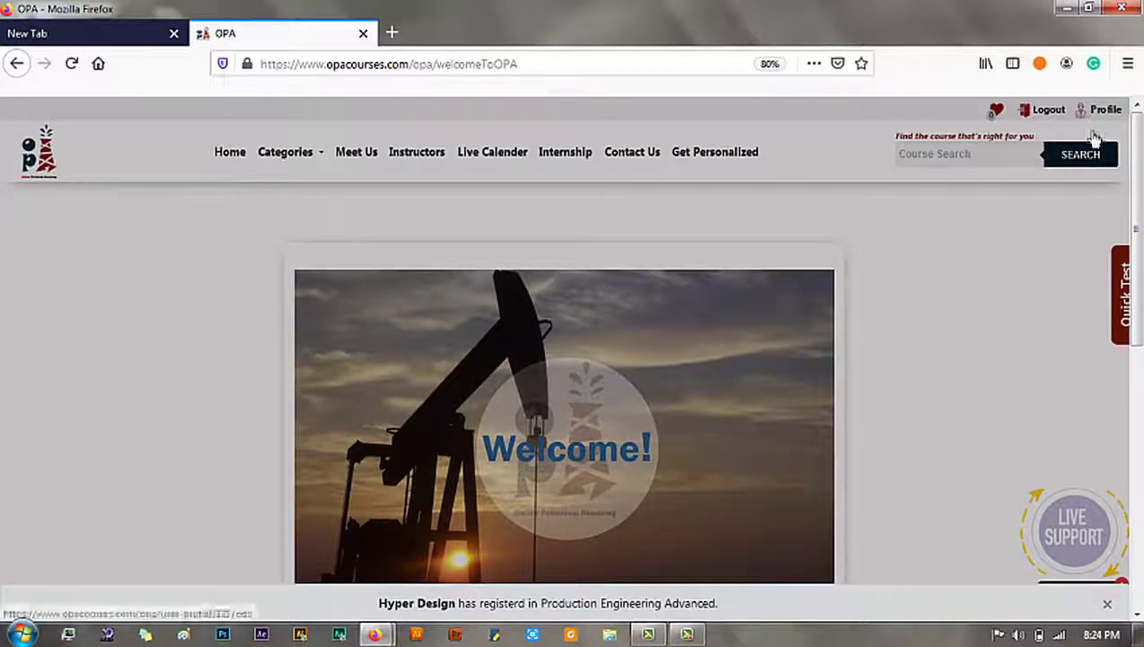
pyautogui.click(1141, 447)
pyautogui.click(1141, 446)
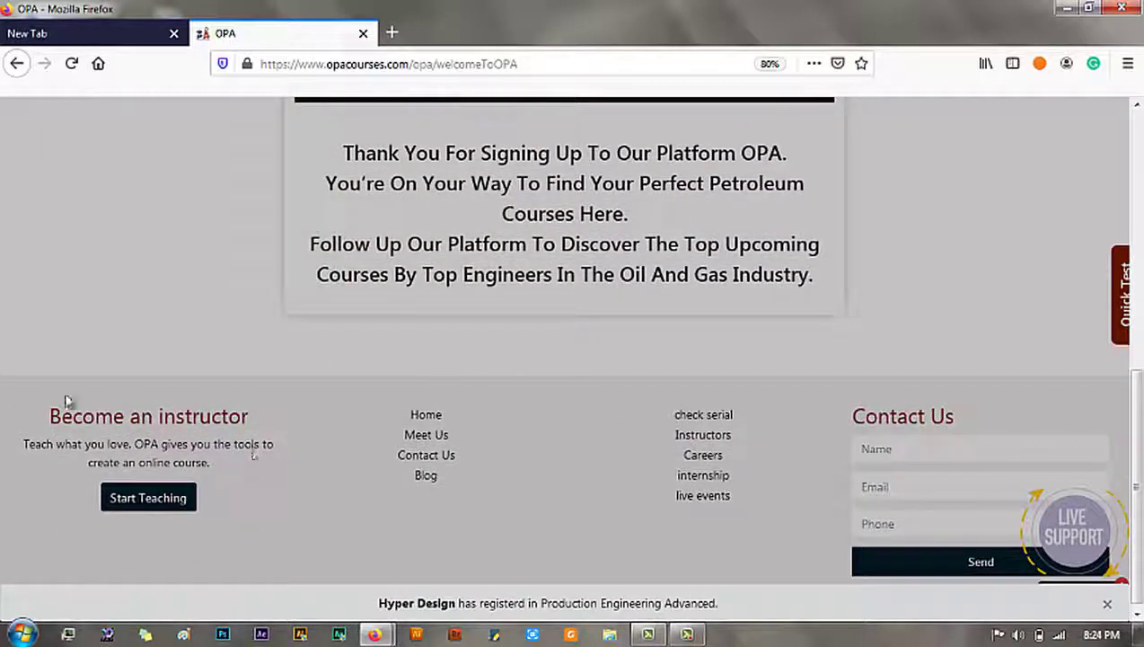
# Step: On the Start Teaching page, fill in the applicant's name, university Cairo and company GPC
pyautogui.click(139, 508)
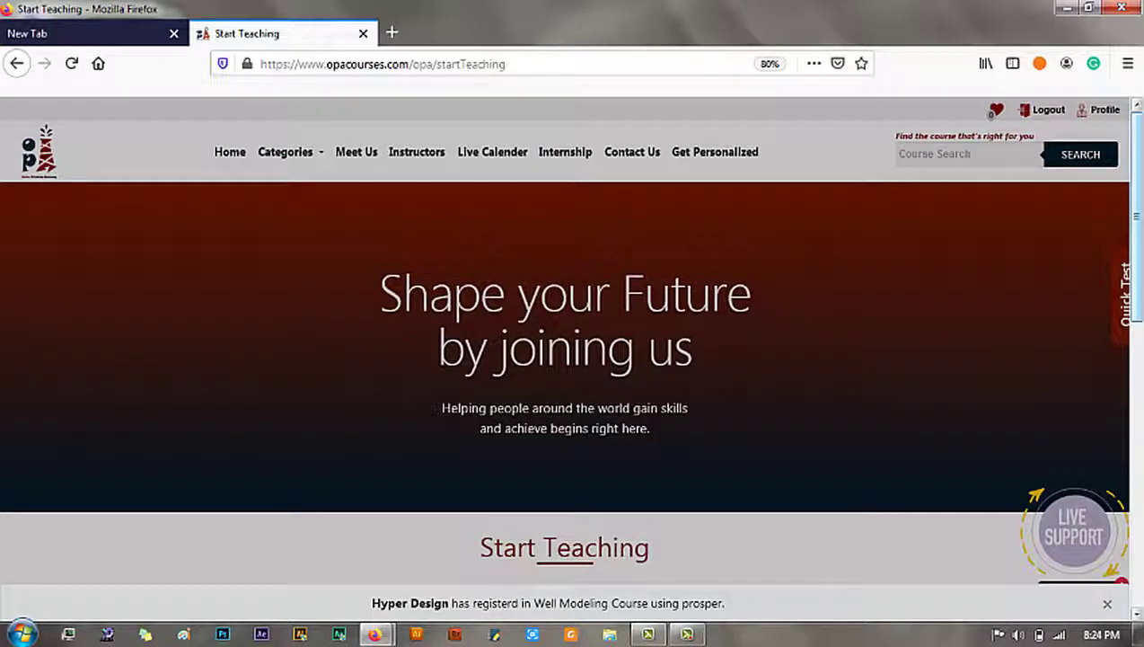
pyautogui.scroll(-1, 1142, 266)
pyautogui.scroll(-5, 800, 352)
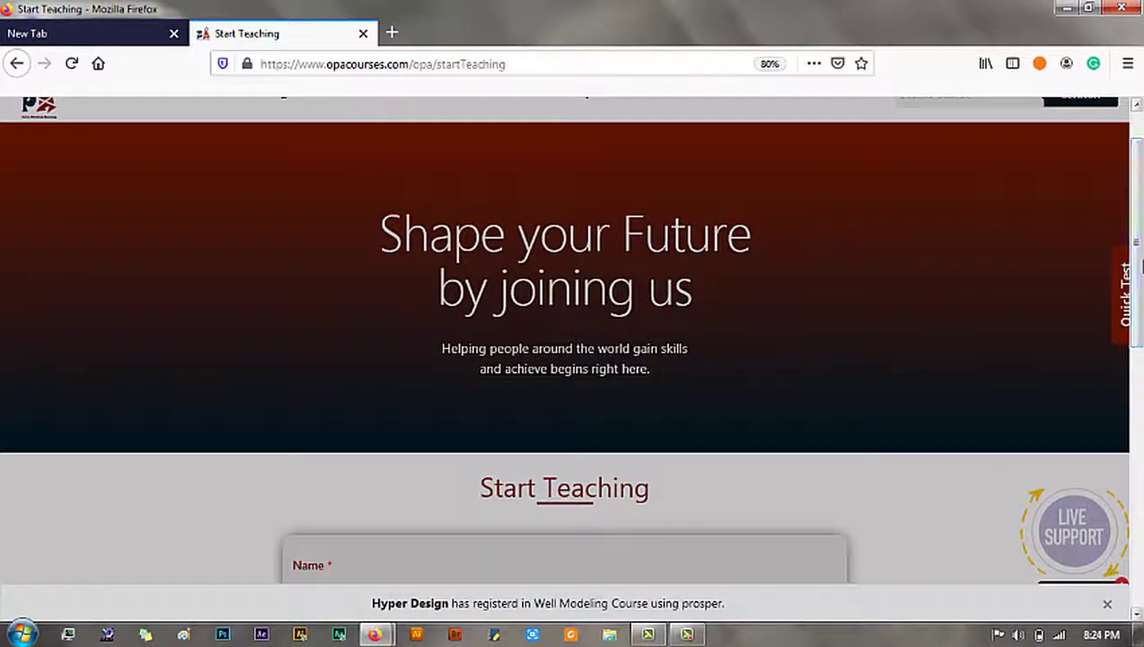
pyautogui.click(733, 331)
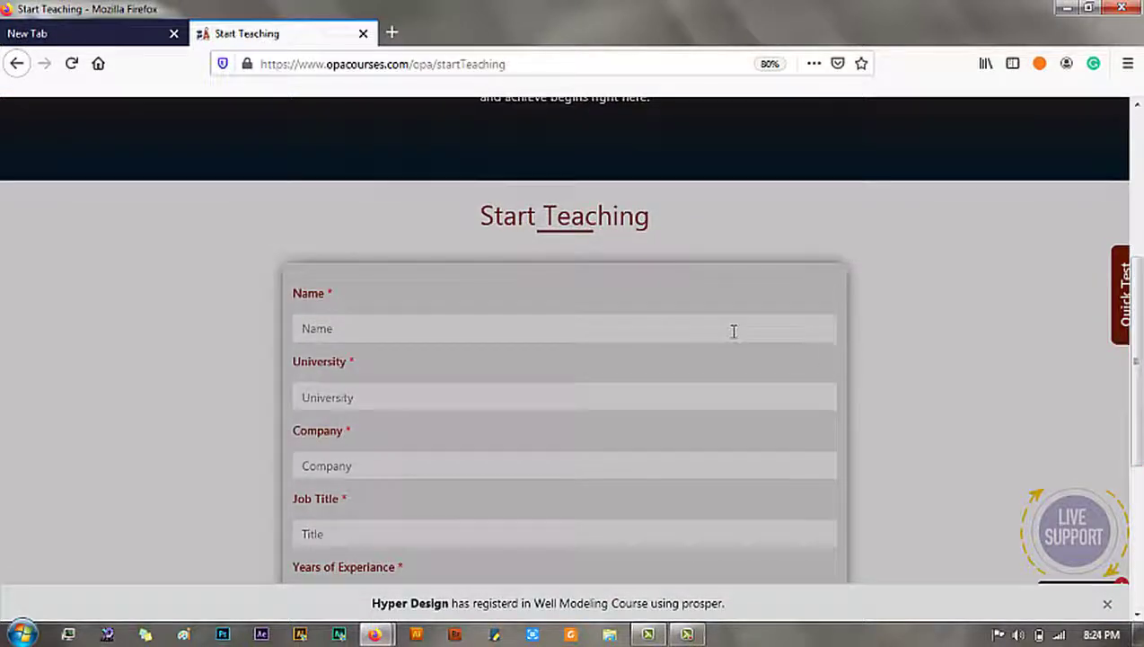
pyautogui.write('Yosof')
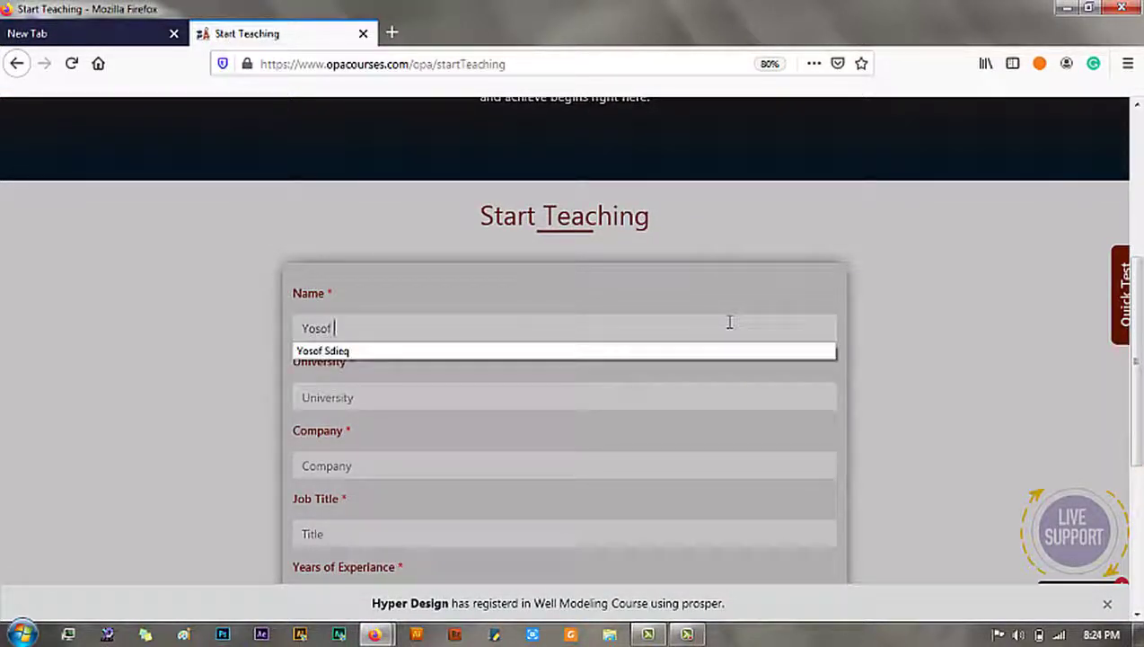
pyautogui.press('Down')
pyautogui.press('Return')
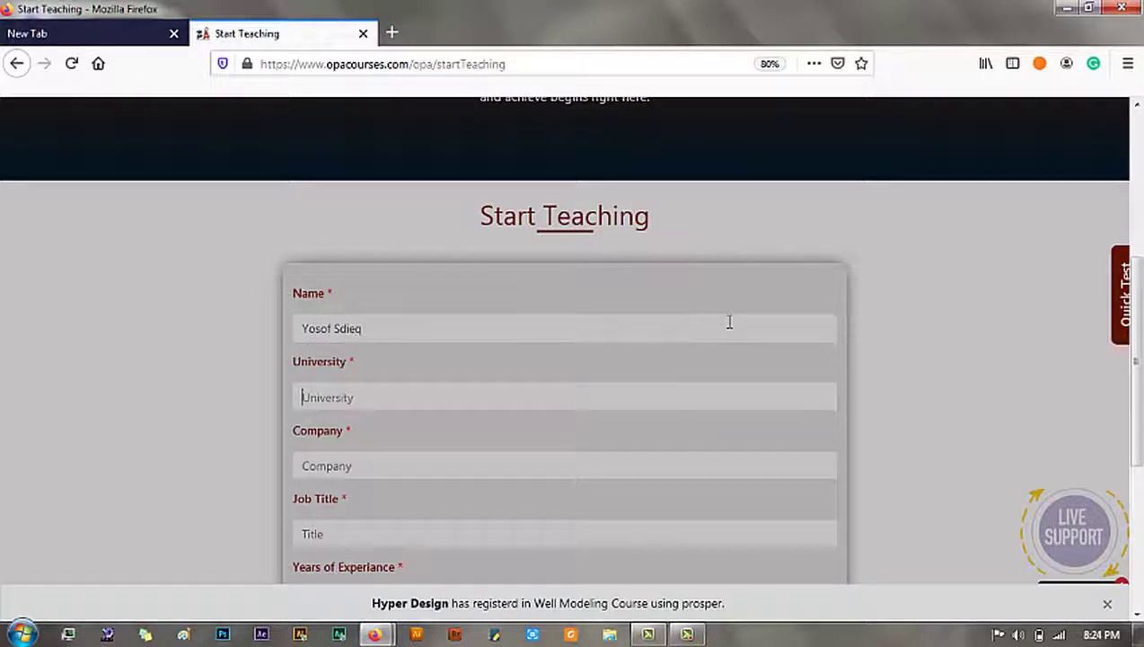
pyautogui.write('C')
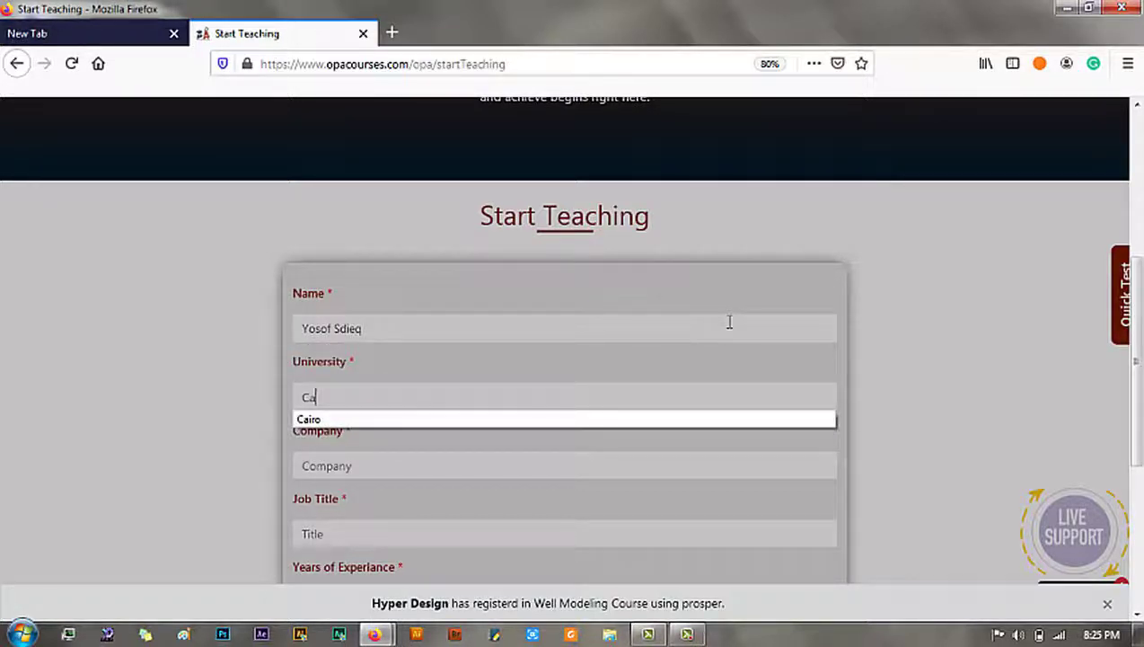
pyautogui.write('a')
pyautogui.press('Down')
pyautogui.press('Return')
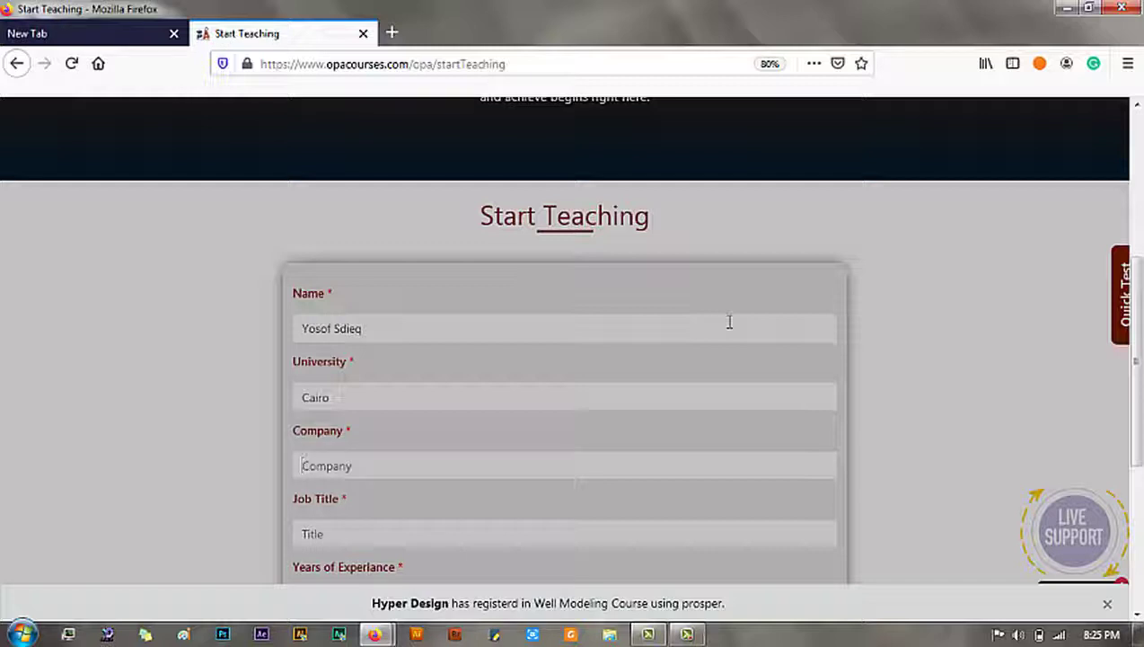
pyautogui.write('GP')
pyautogui.press('Down')
pyautogui.press('Return')
# Step: Set job title Petroleum reservoir engineer and 7 years of experience, then submit the application
pyautogui.press('Tab')
pyautogui.write('P')
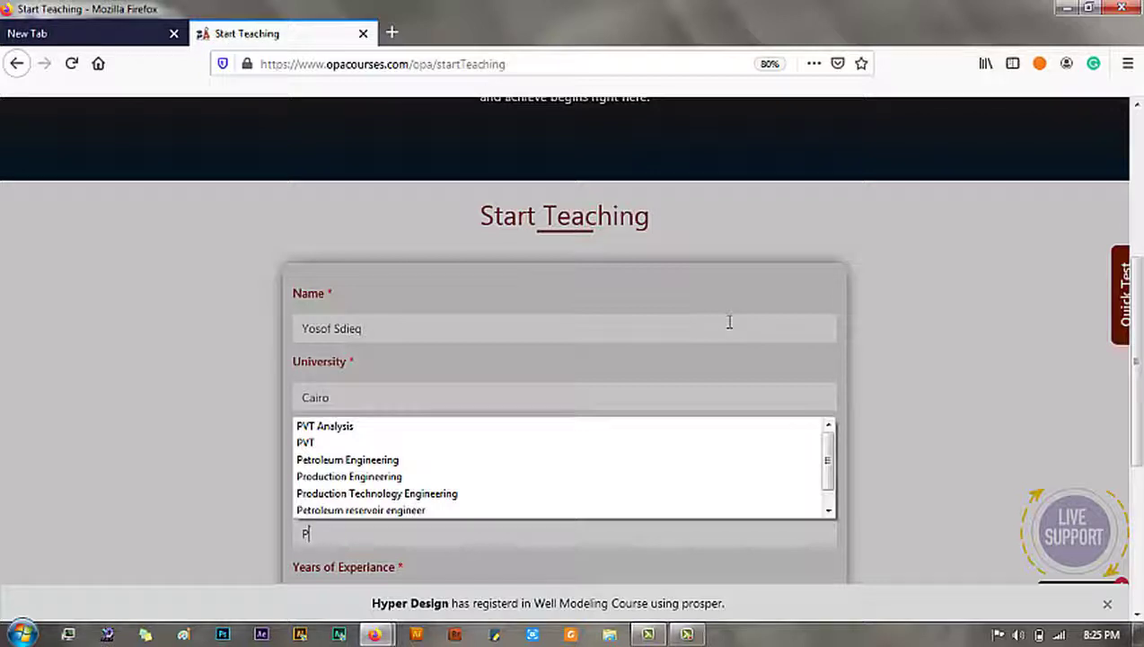
pyautogui.click(364, 510)
pyautogui.scroll(5, 1141, 274)
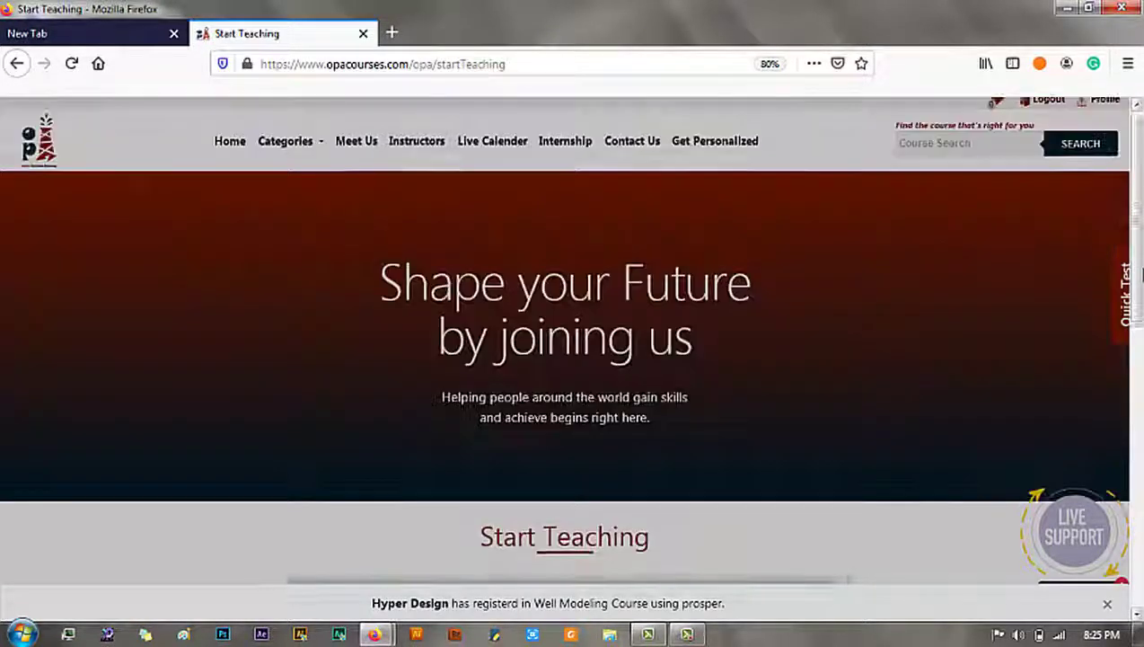
pyautogui.scroll(-5, 1141, 278)
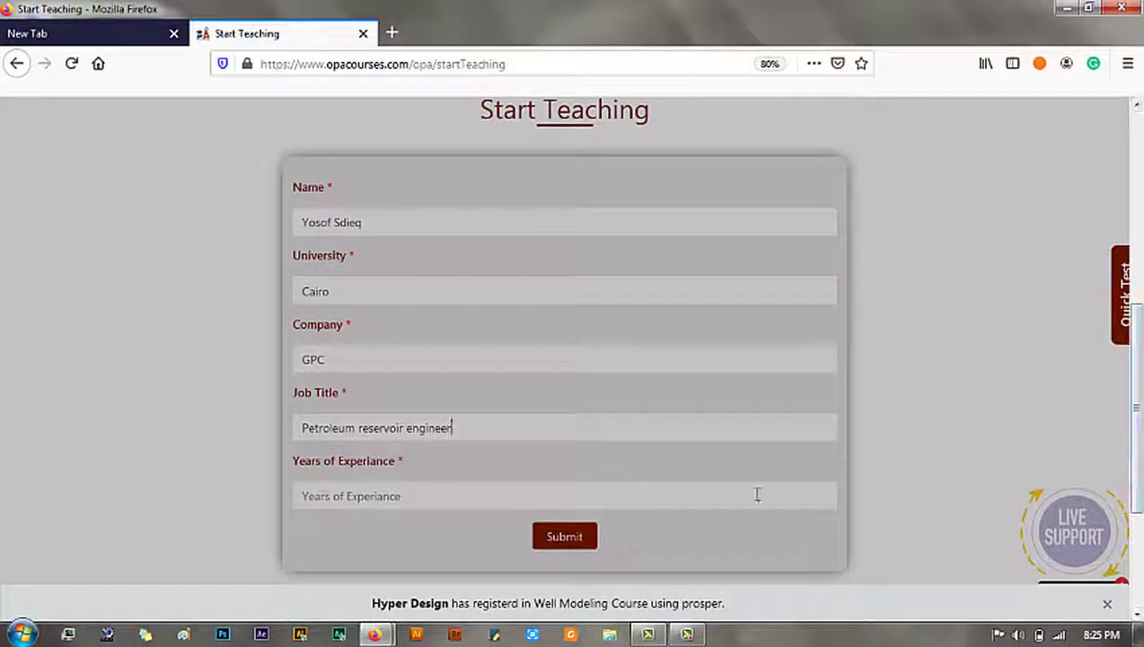
pyautogui.click(403, 490)
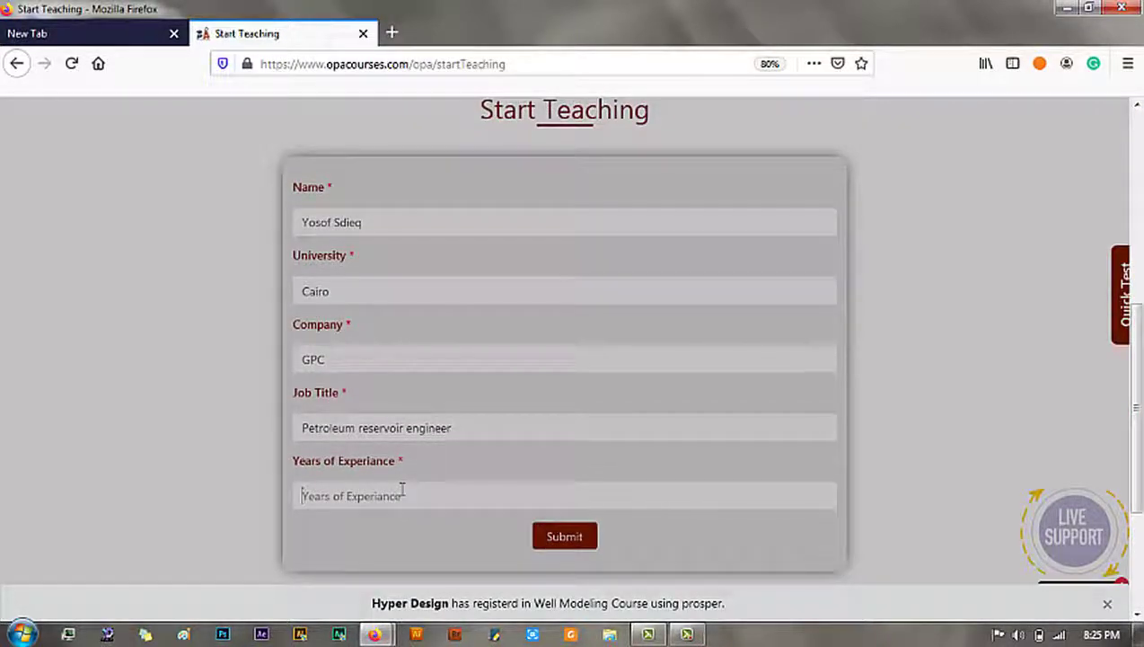
pyautogui.write('7')
pyautogui.click(575, 537)
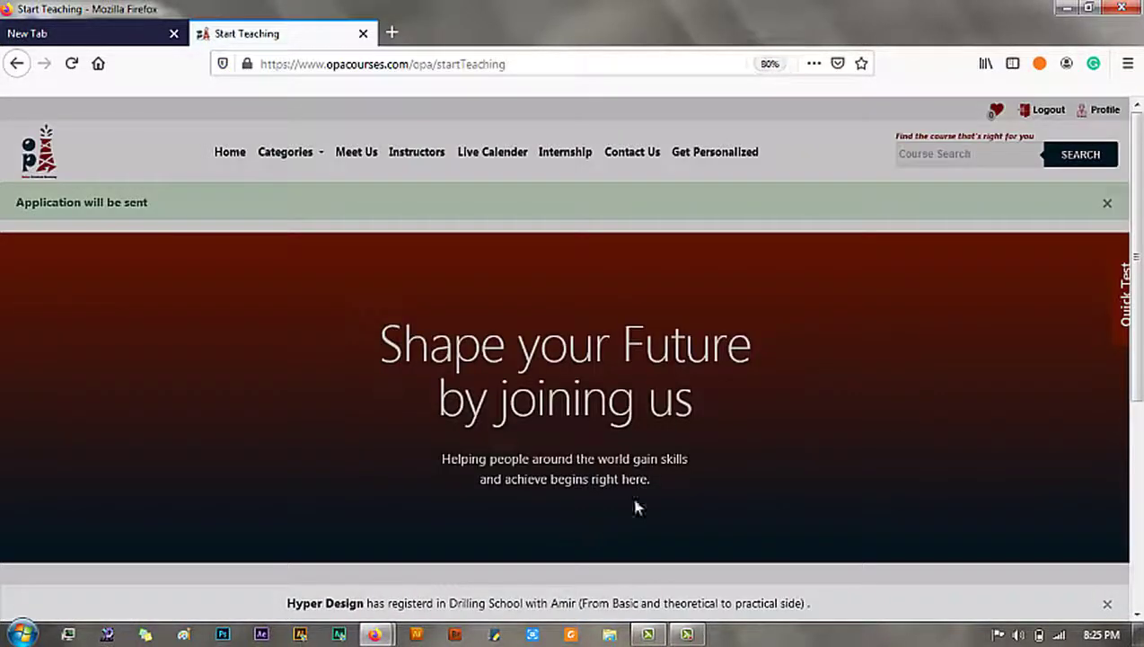
pyautogui.scroll(-3, 1114, 310)
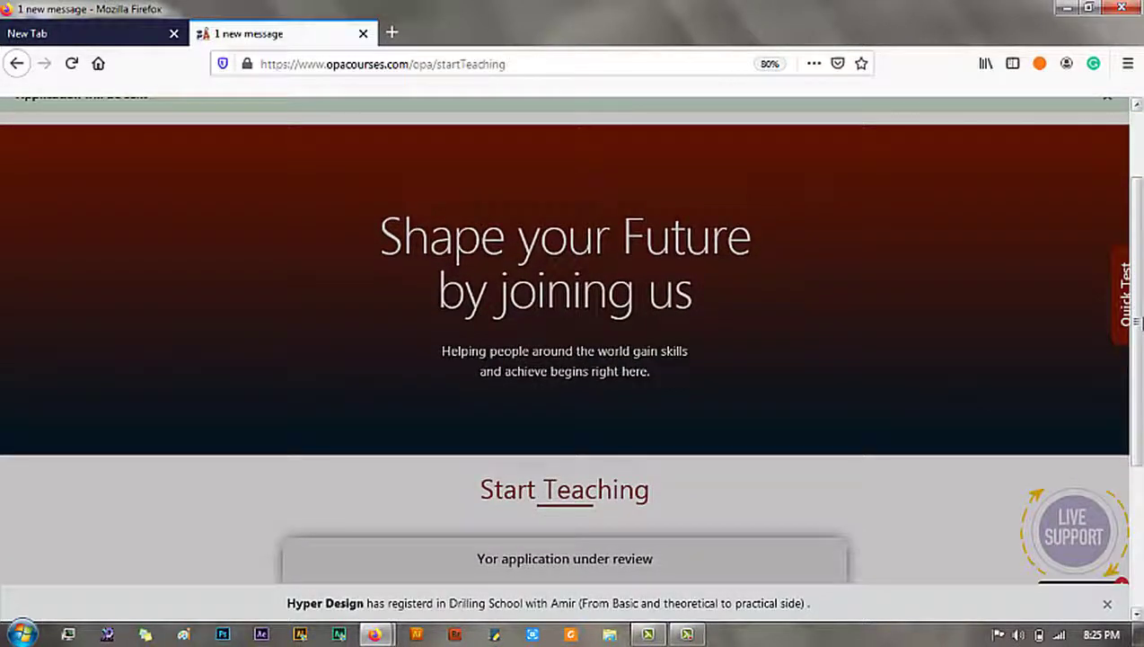
pyautogui.moveTo(1137, 321); pyautogui.dragTo(1137, 384)
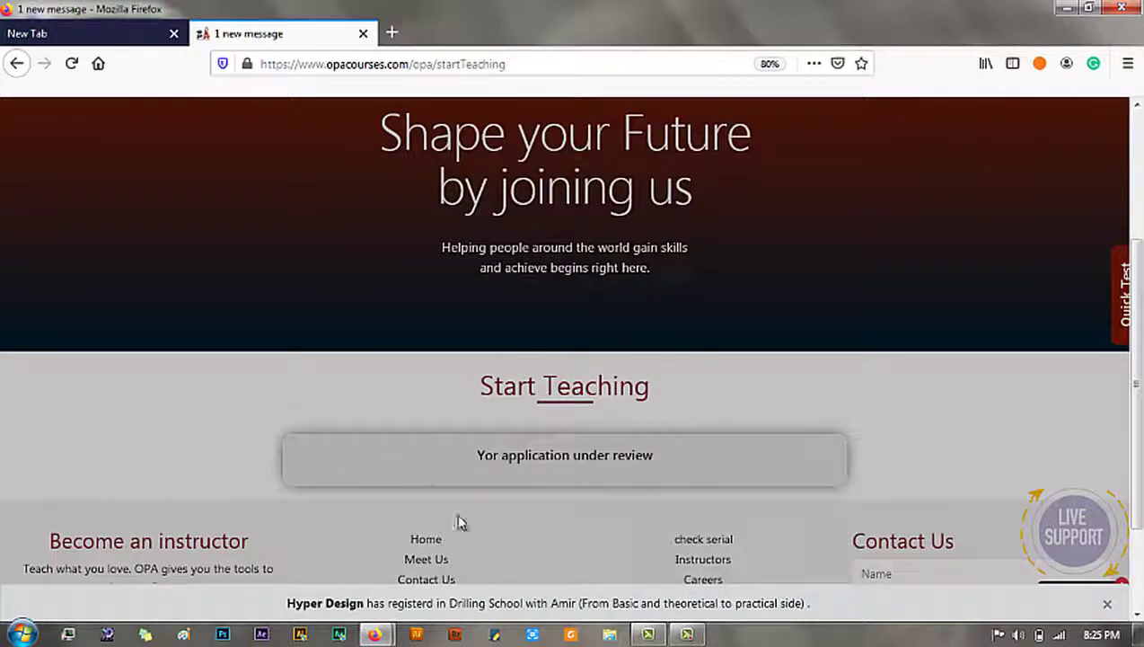
pyautogui.moveTo(685, 633)
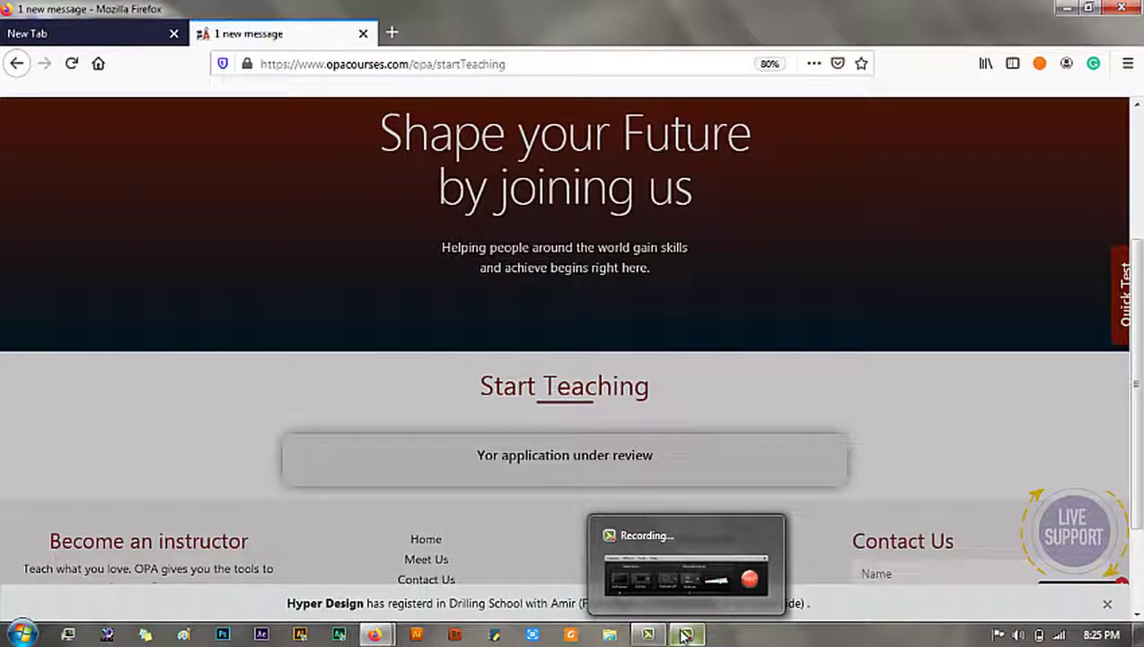
pyautogui.click(685, 633)
pyautogui.click(1062, 559)
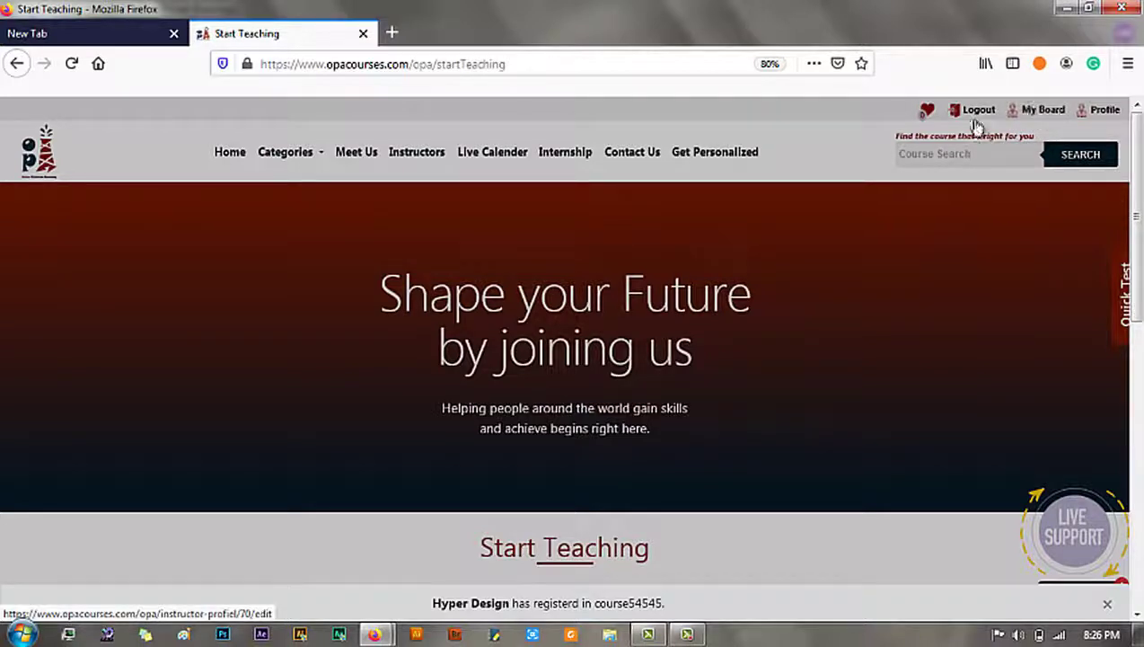
# Step: Look through the My Board Edit Profile form, then switch to the My Courses page
pyautogui.click(1027, 115)
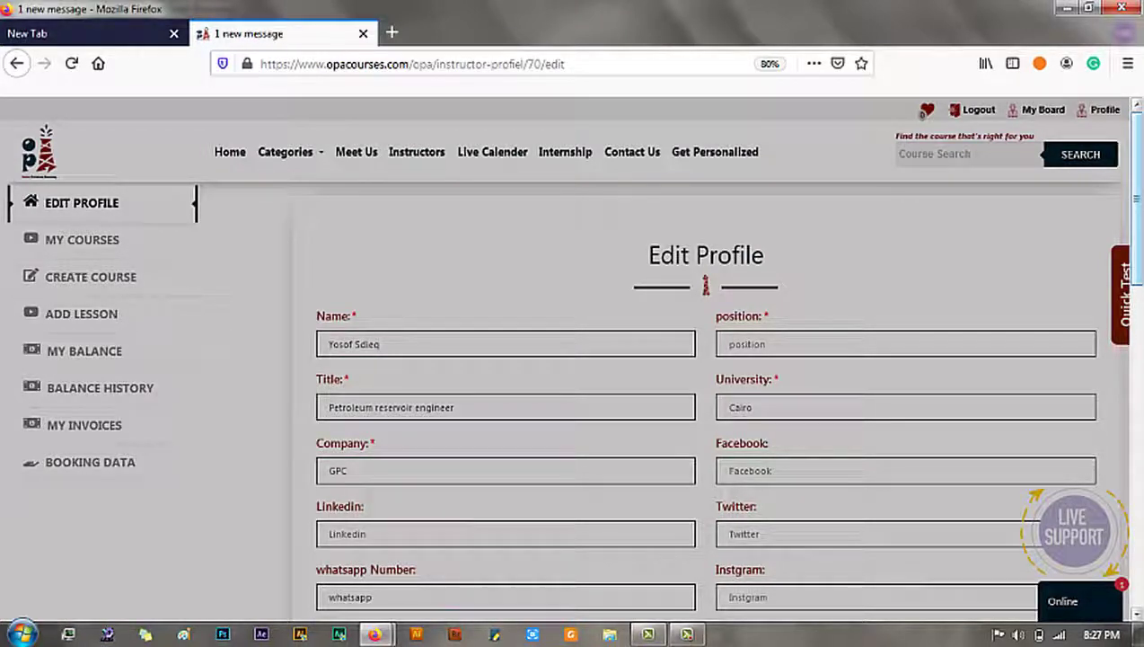
pyautogui.scroll(-1, 1141, 216)
pyautogui.scroll(1, 1141, 215)
pyautogui.scroll(-2, 1136, 232)
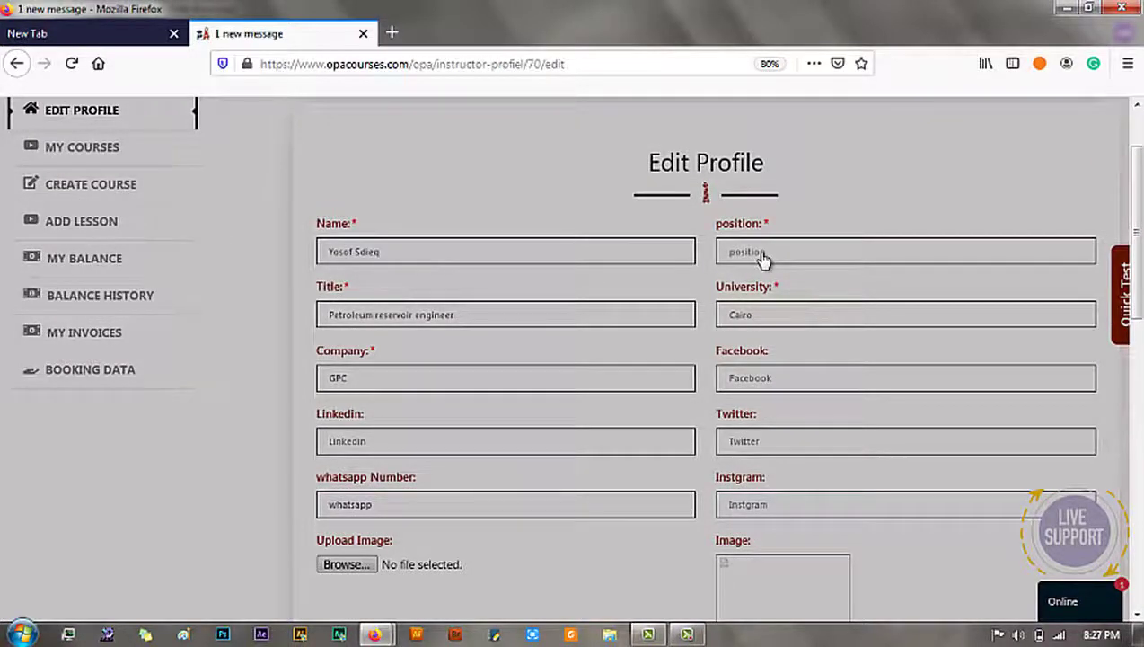
pyautogui.scroll(-1, 1033, 282)
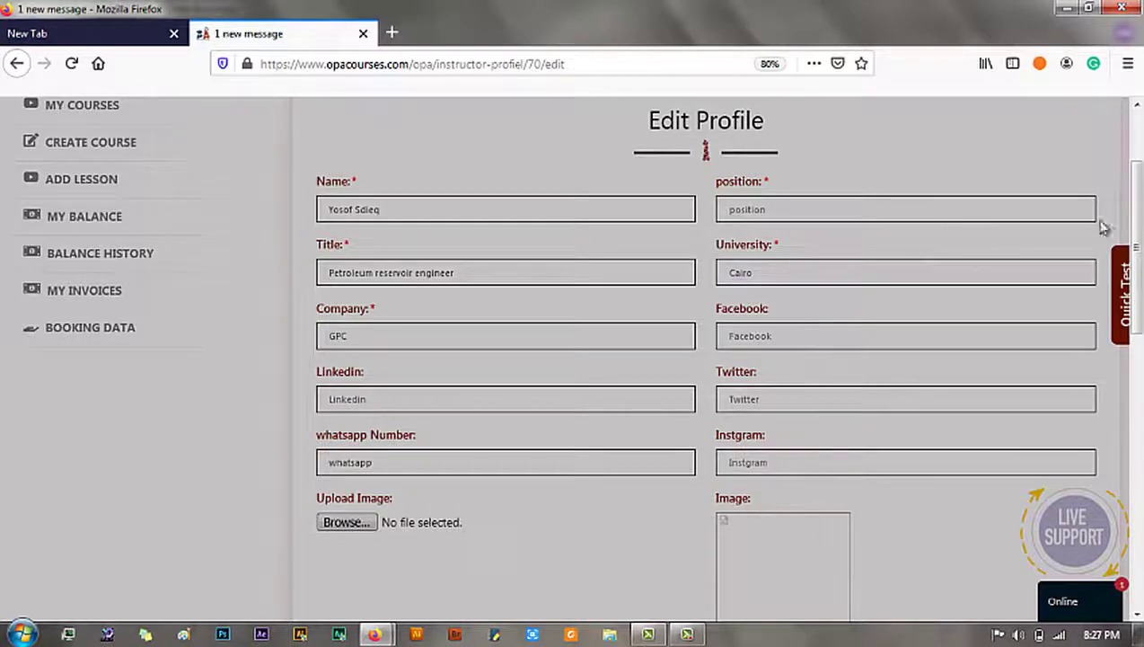
pyautogui.scroll(-1, 964, 270)
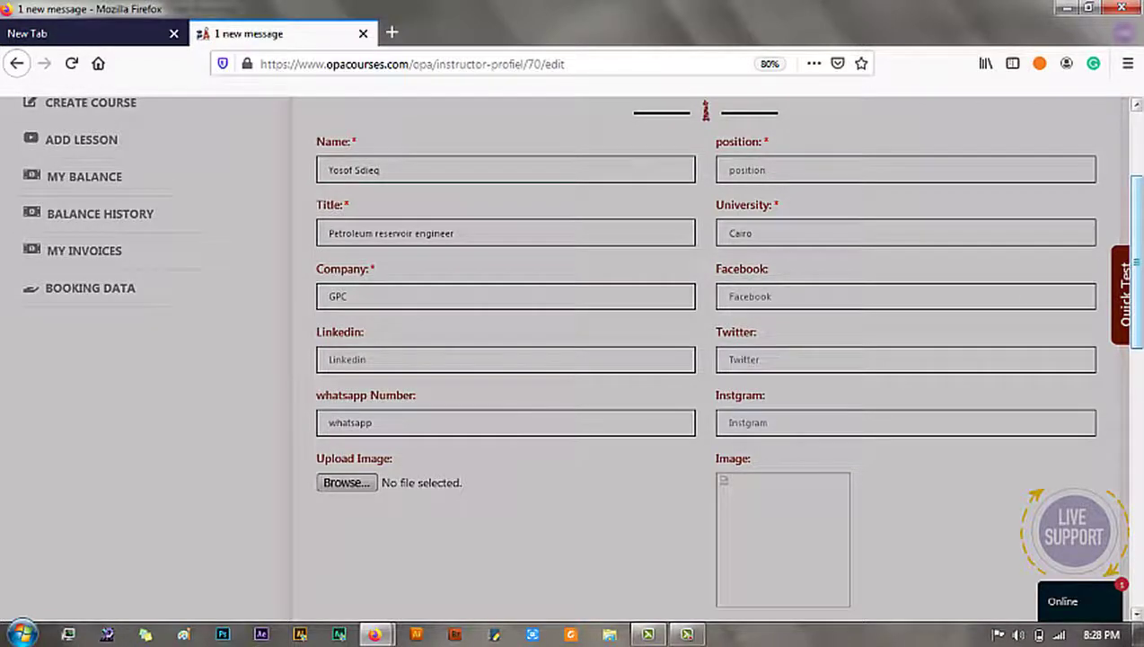
pyautogui.scroll(-1, 545, 375)
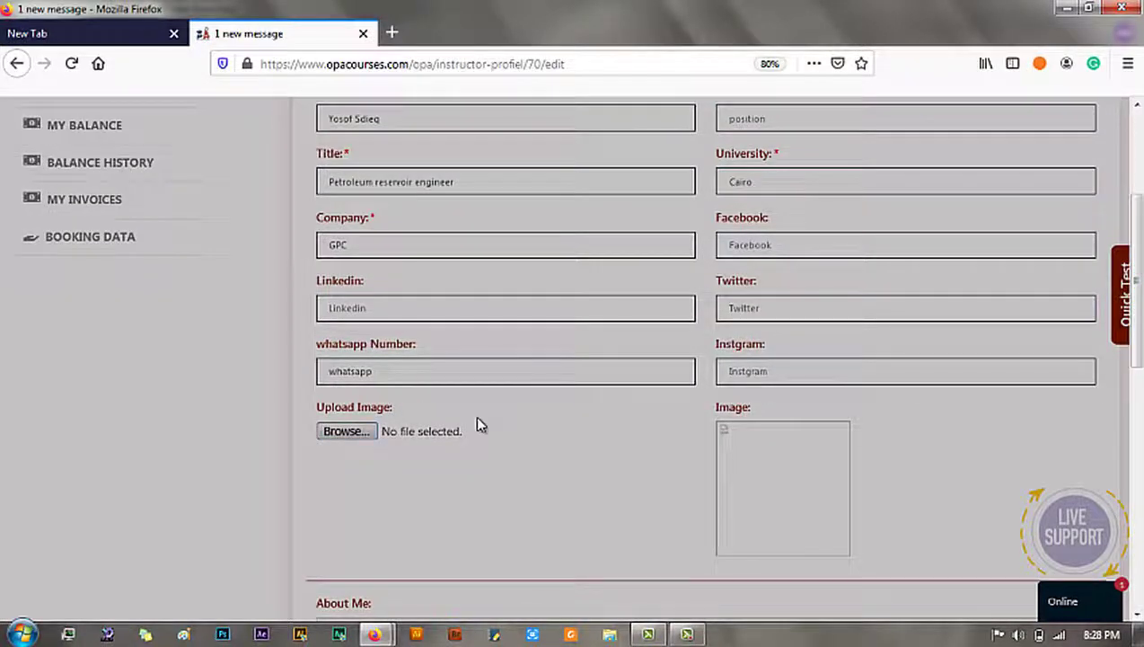
pyautogui.scroll(-4, 1135, 359)
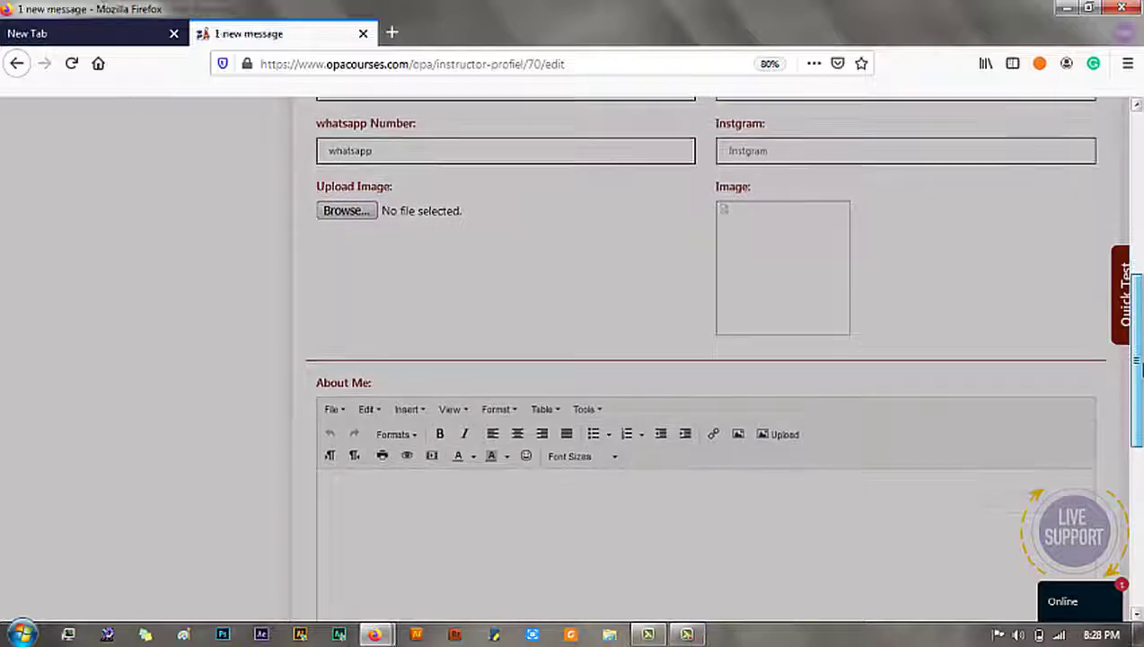
pyautogui.scroll(-4, 1135, 359)
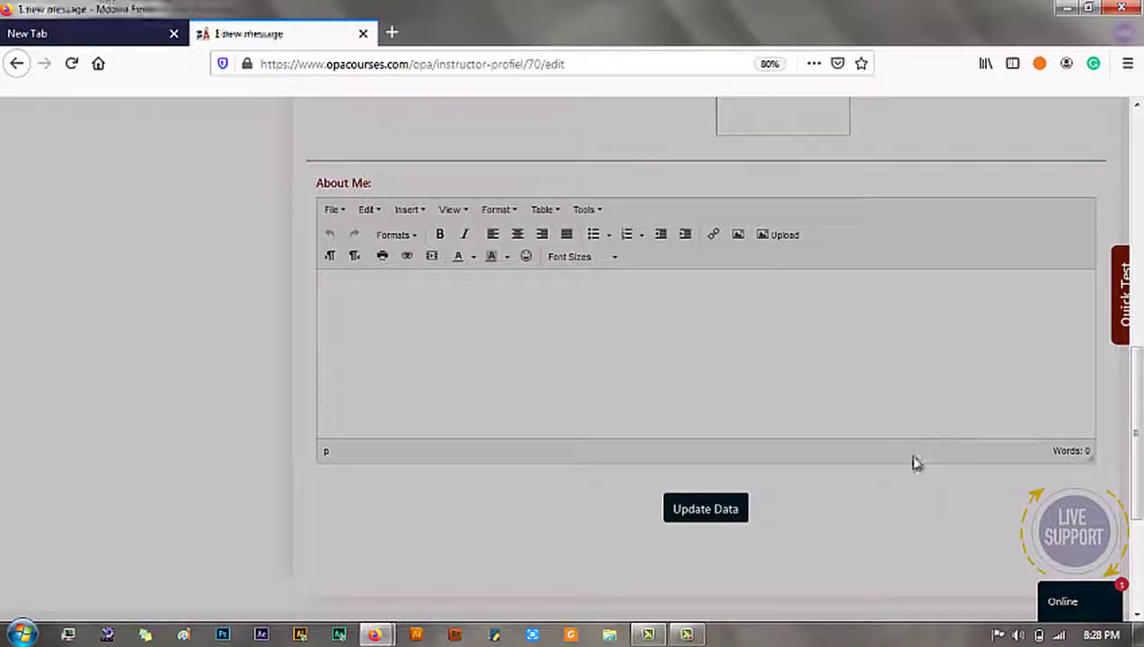
pyautogui.scroll(10, 920, 106)
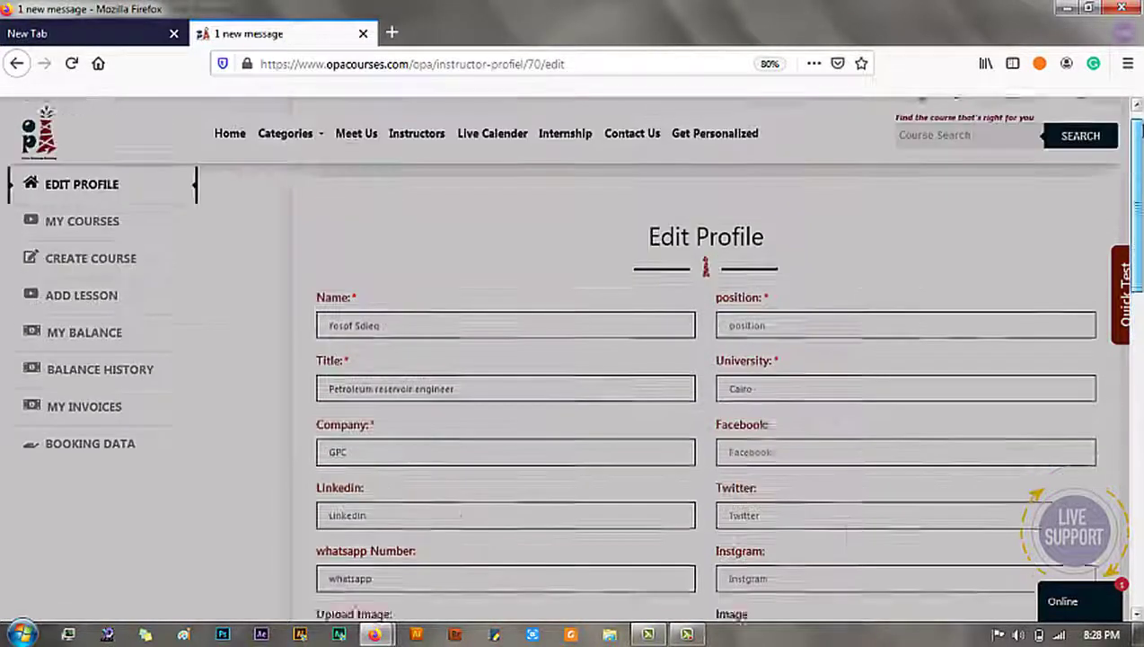
pyautogui.click(91, 243)
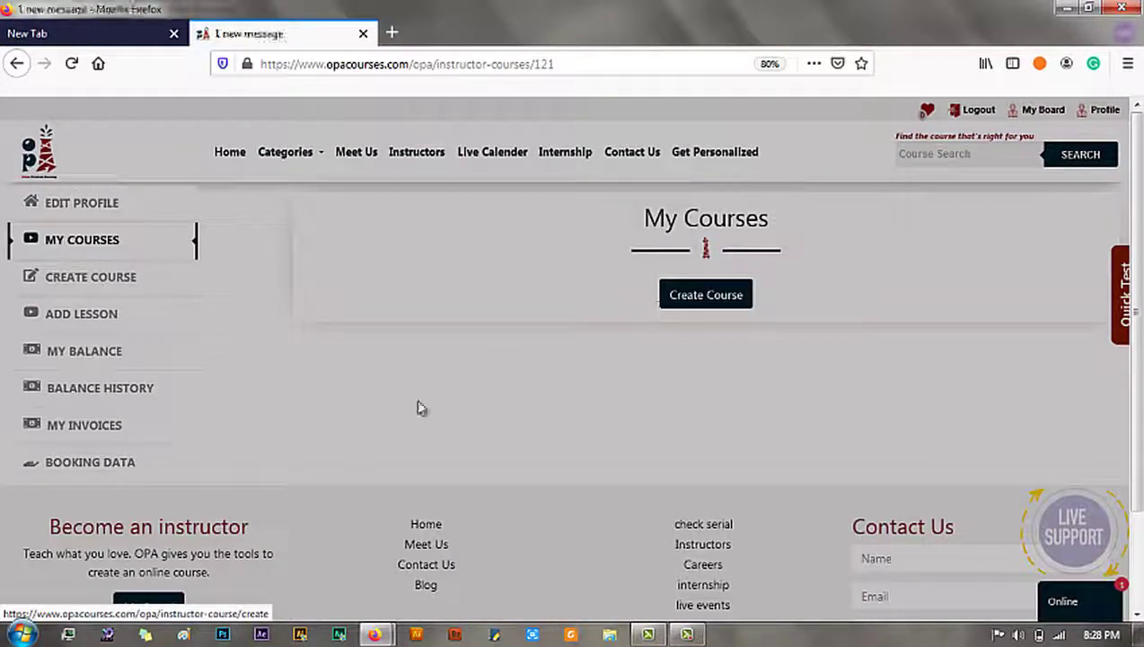
# Step: Fill Create Course with category Reservoir Engineering, the course title, 4 hours, price 80 and language Ar/En
pyautogui.click(119, 285)
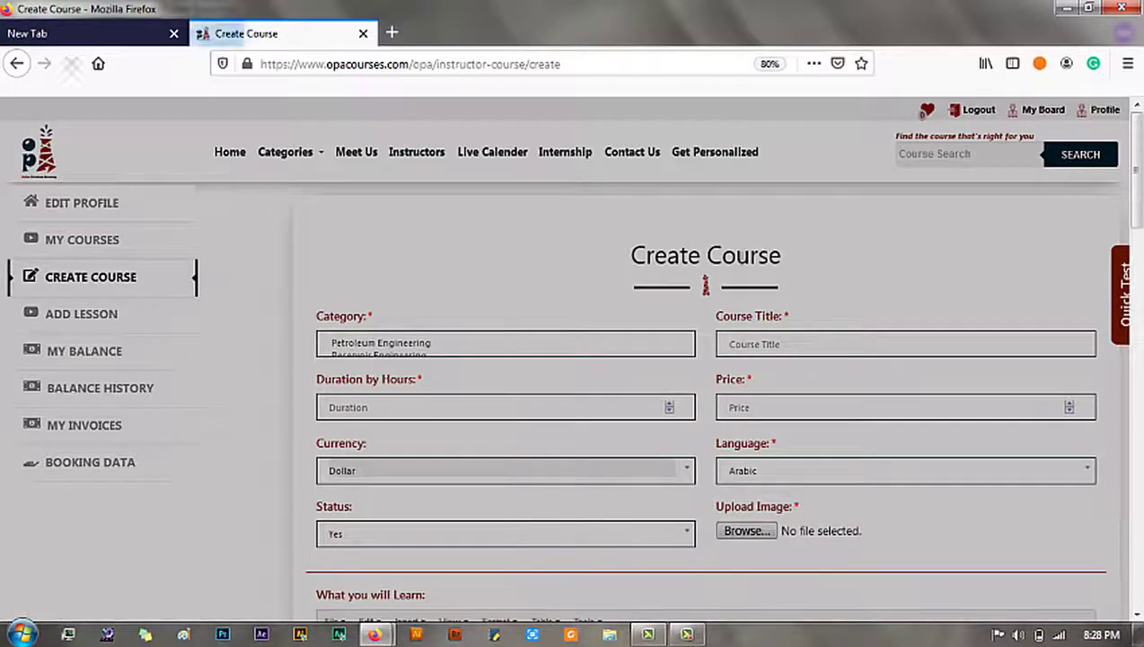
pyautogui.click(457, 347)
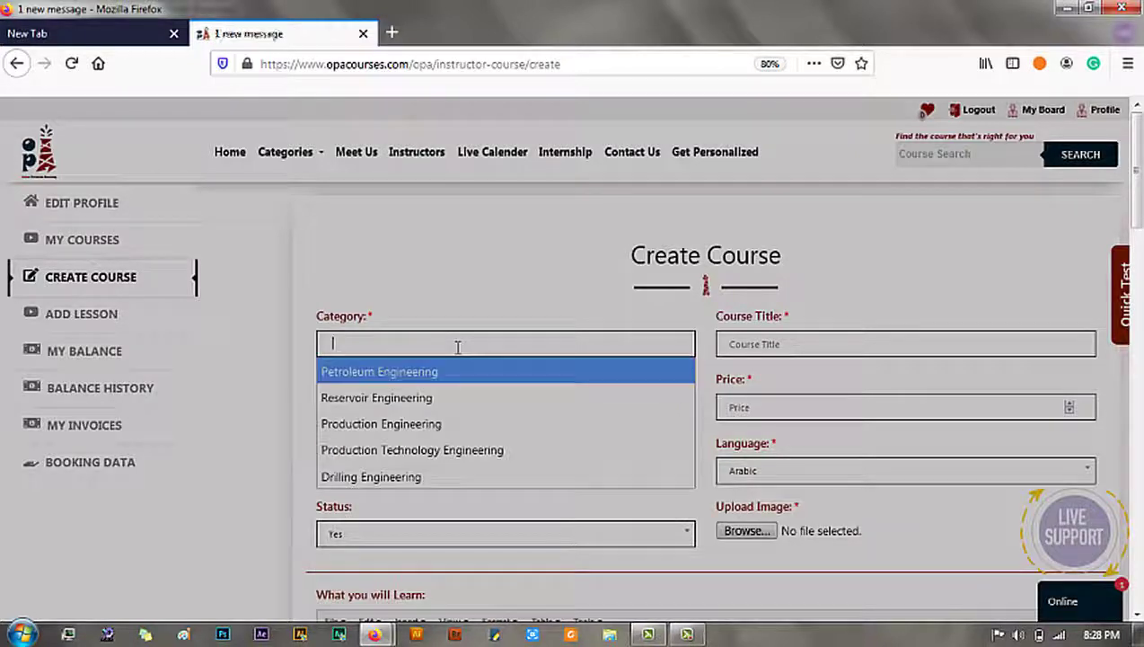
pyautogui.click(446, 397)
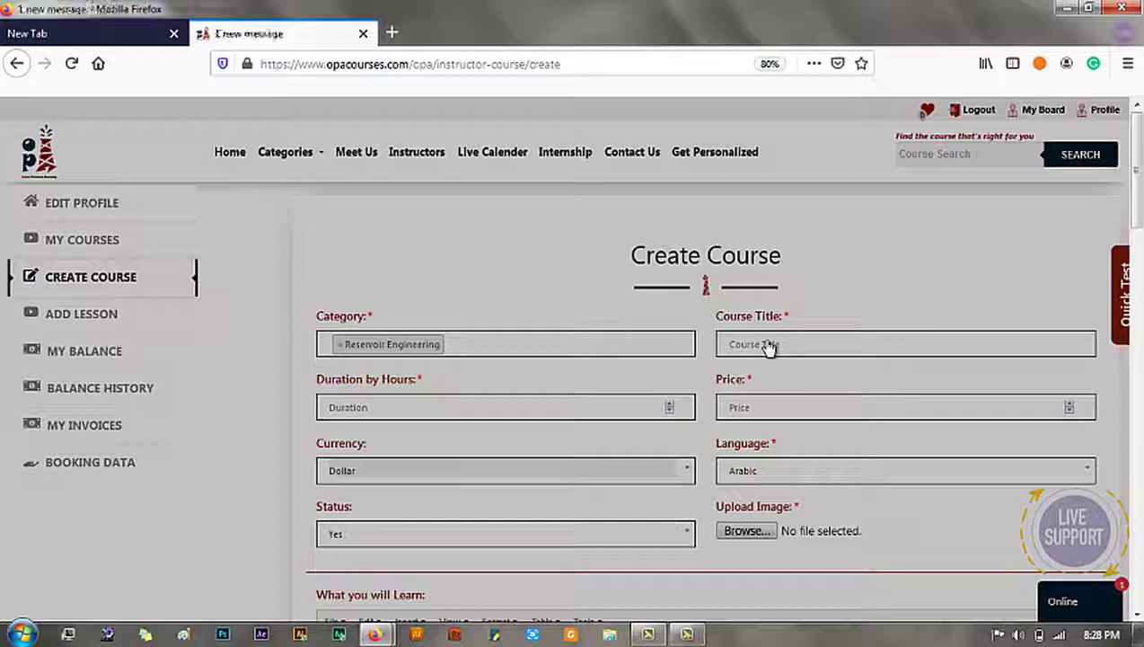
pyautogui.write('In')
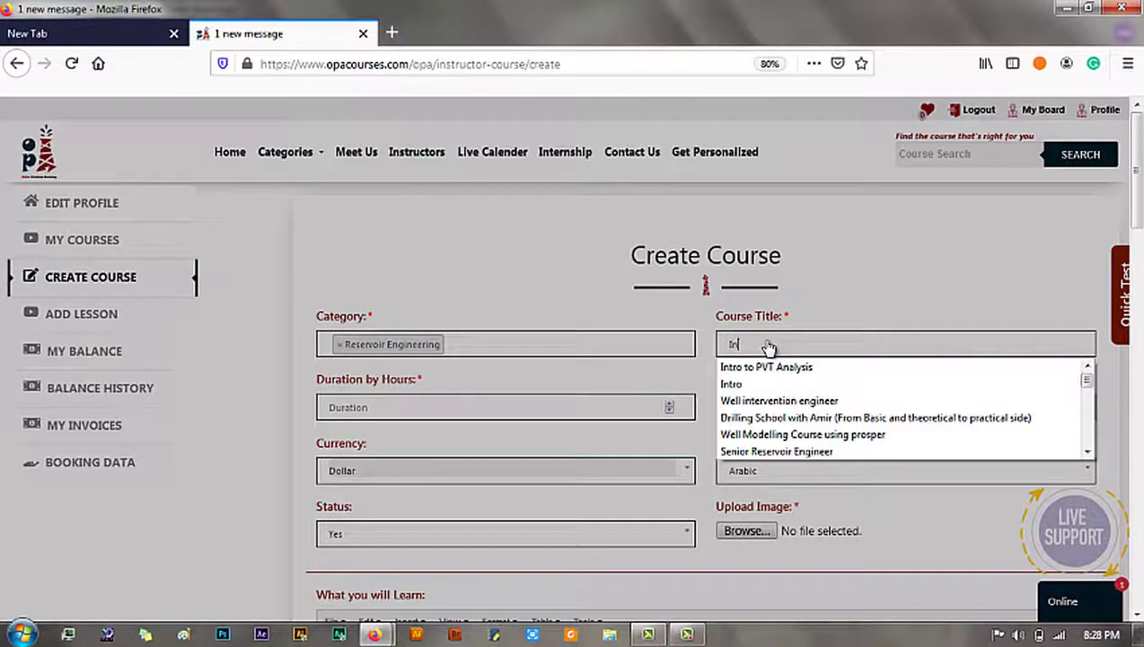
pyautogui.write('tro to')
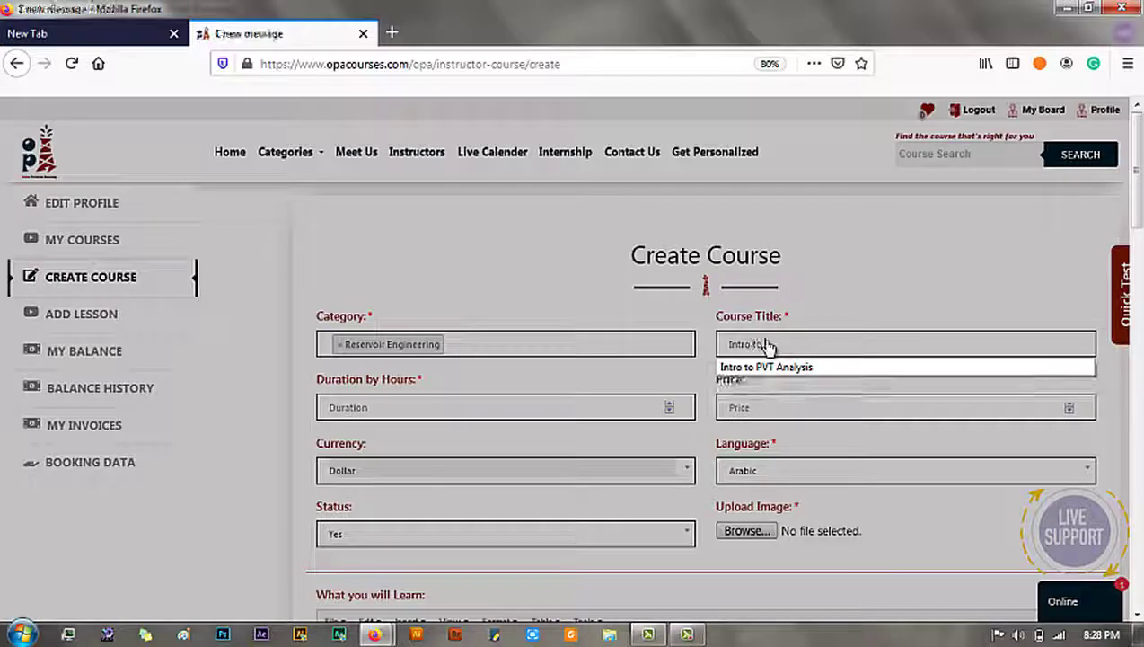
pyautogui.write(' Res')
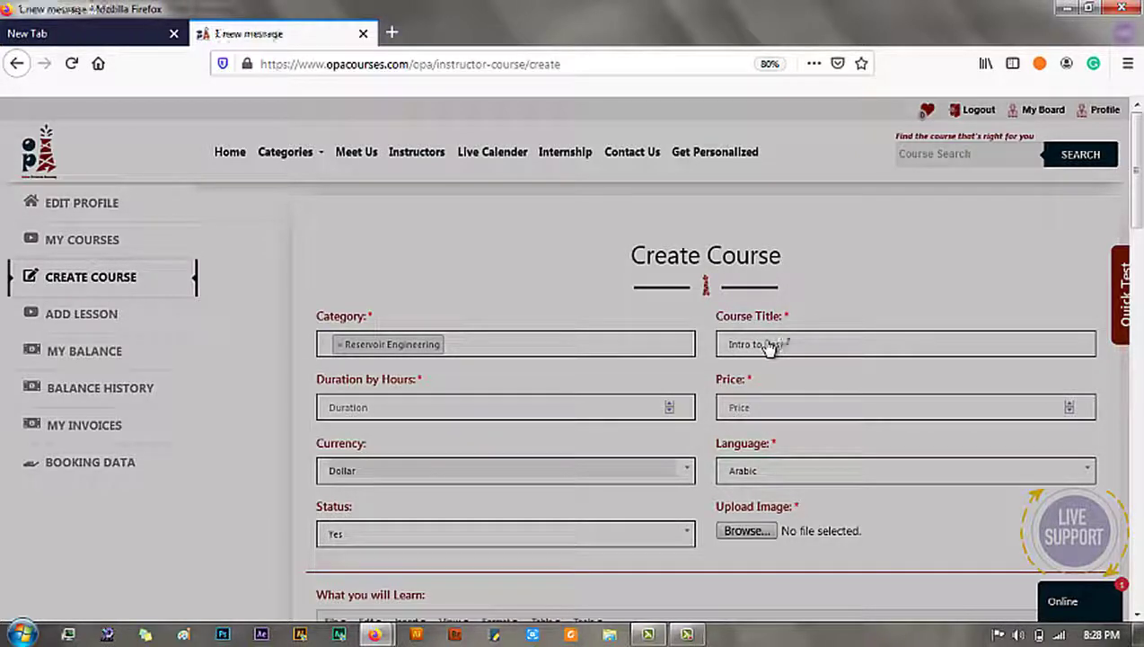
pyautogui.write('ervoir')
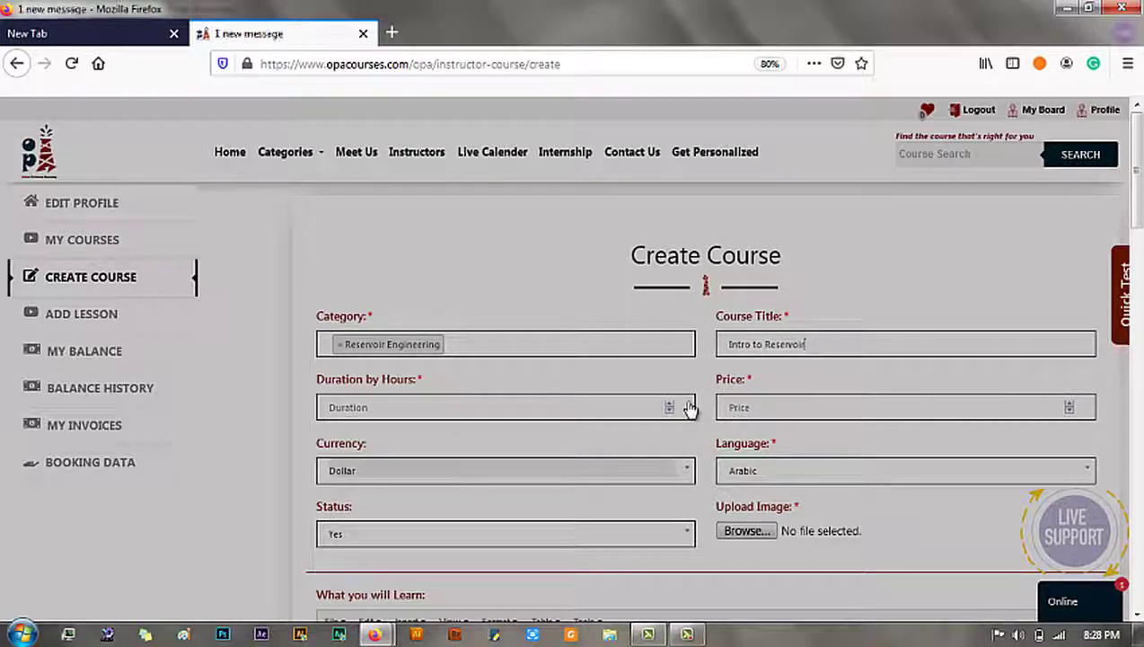
pyautogui.write(' ENgineering')
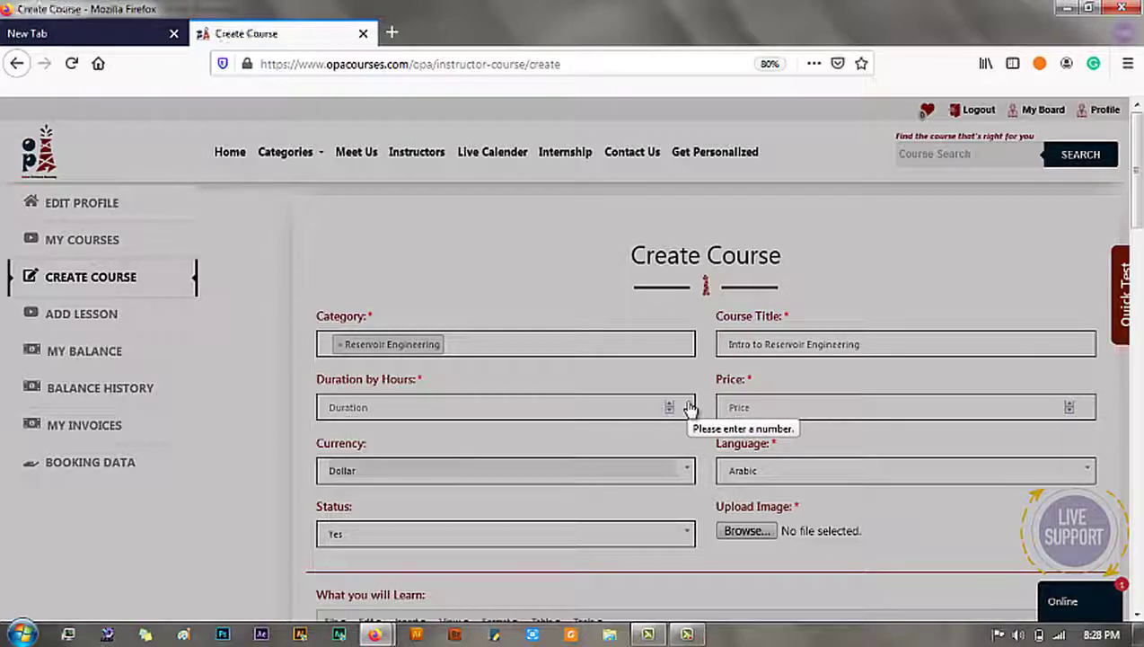
pyautogui.hotkey('ctrl', 'a')
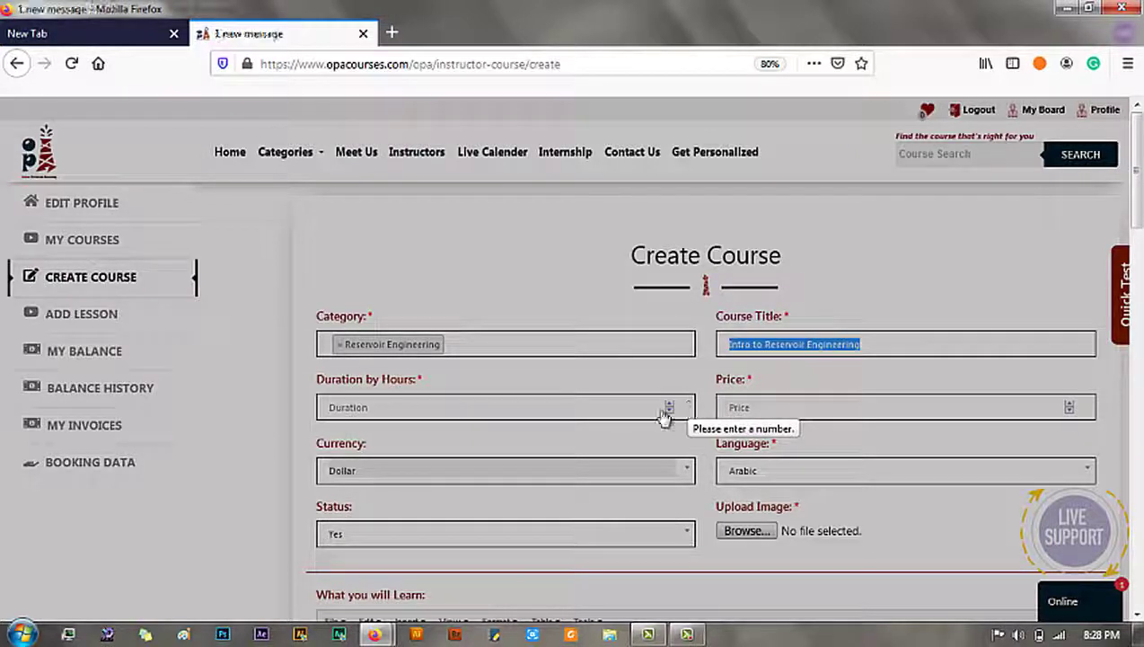
pyautogui.click(358, 409)
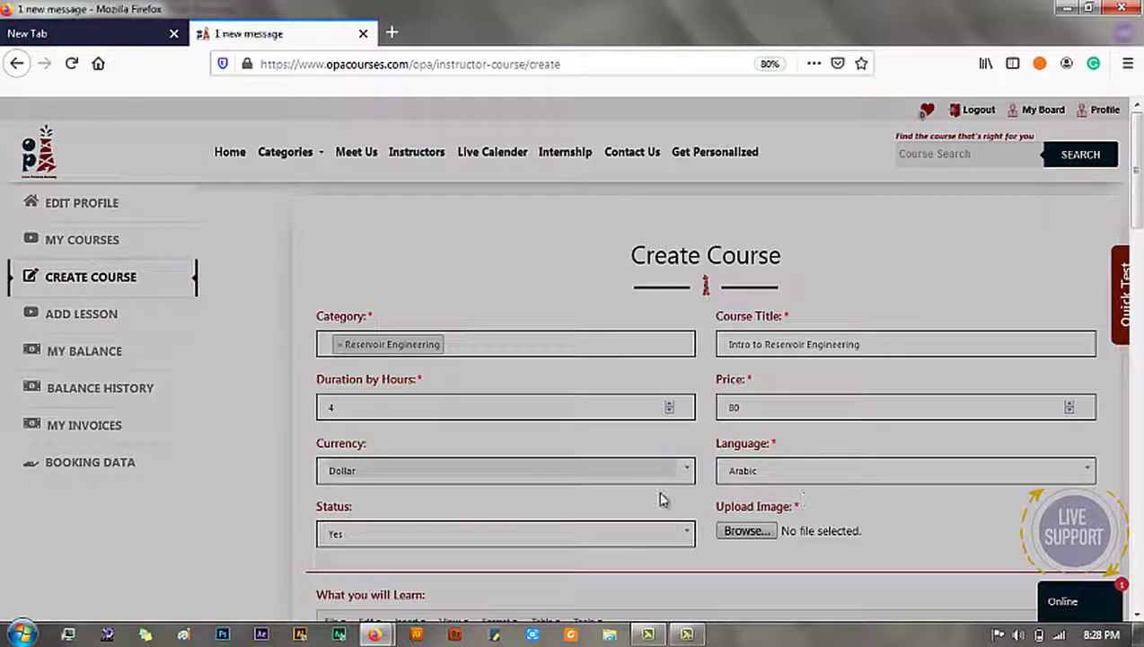
pyautogui.click(485, 543)
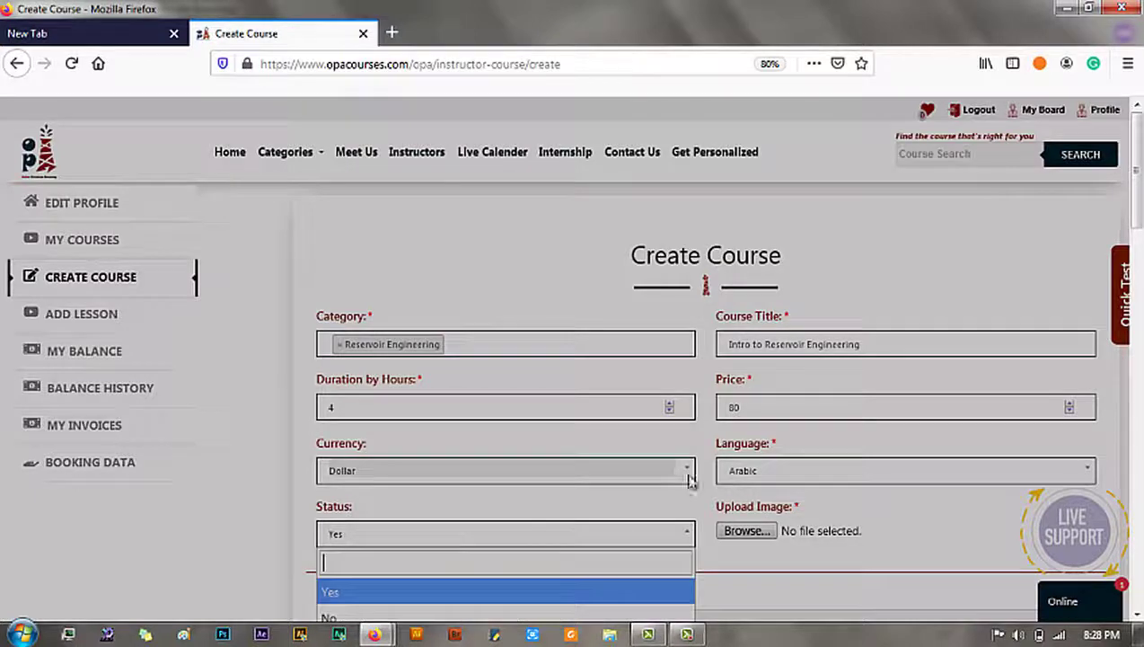
pyautogui.click(762, 471)
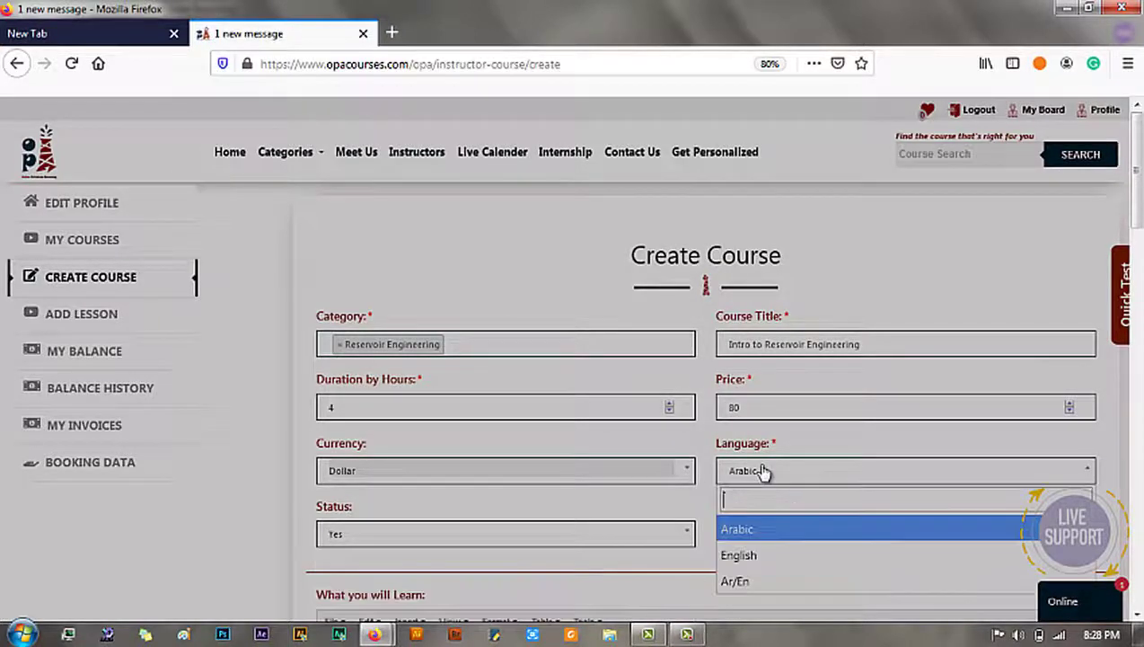
pyautogui.click(755, 582)
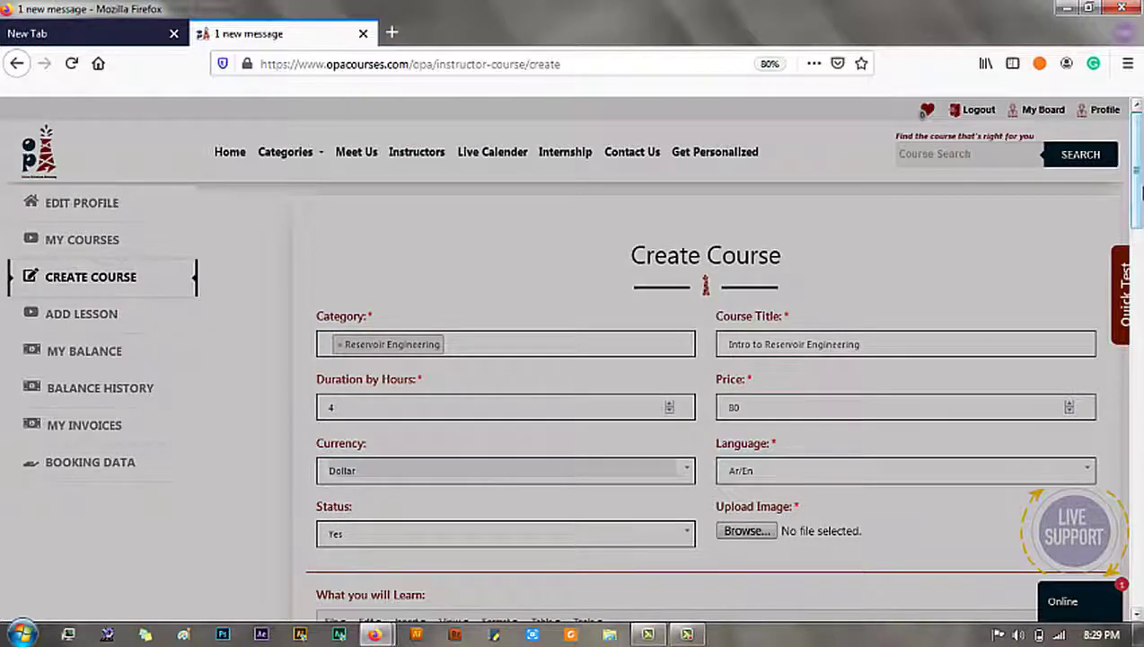
pyautogui.scroll(-3, 614, 348)
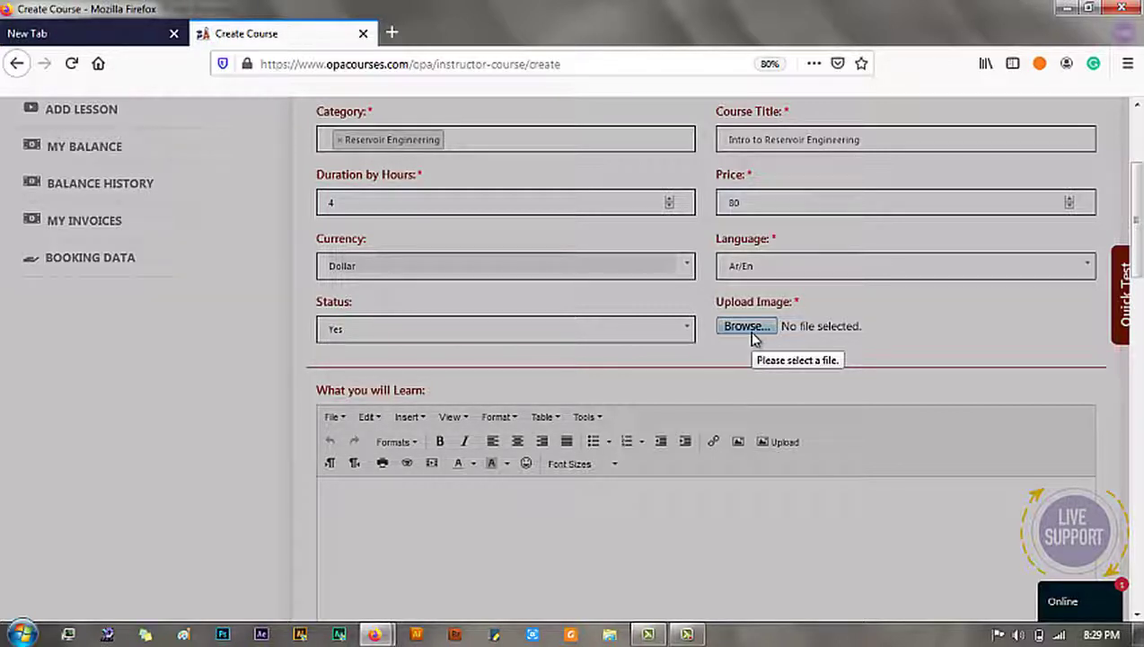
# Step: Upload index.jpg from the OPA folder on the D: drive as the course image
pyautogui.click(750, 328)
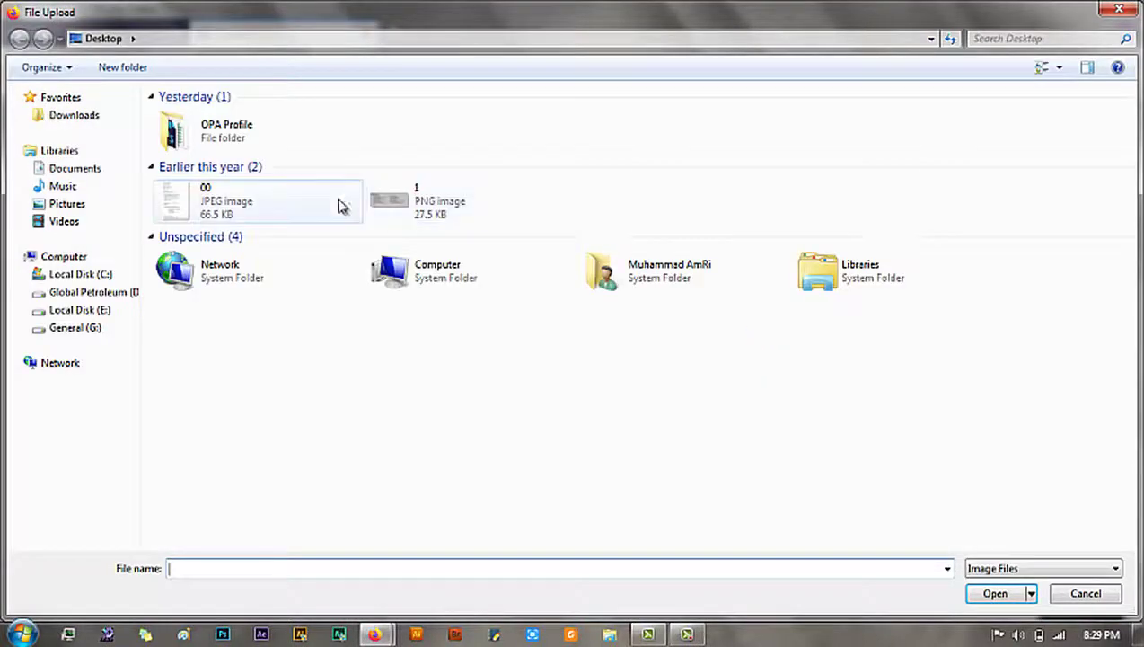
pyautogui.doubleClick(257, 150)
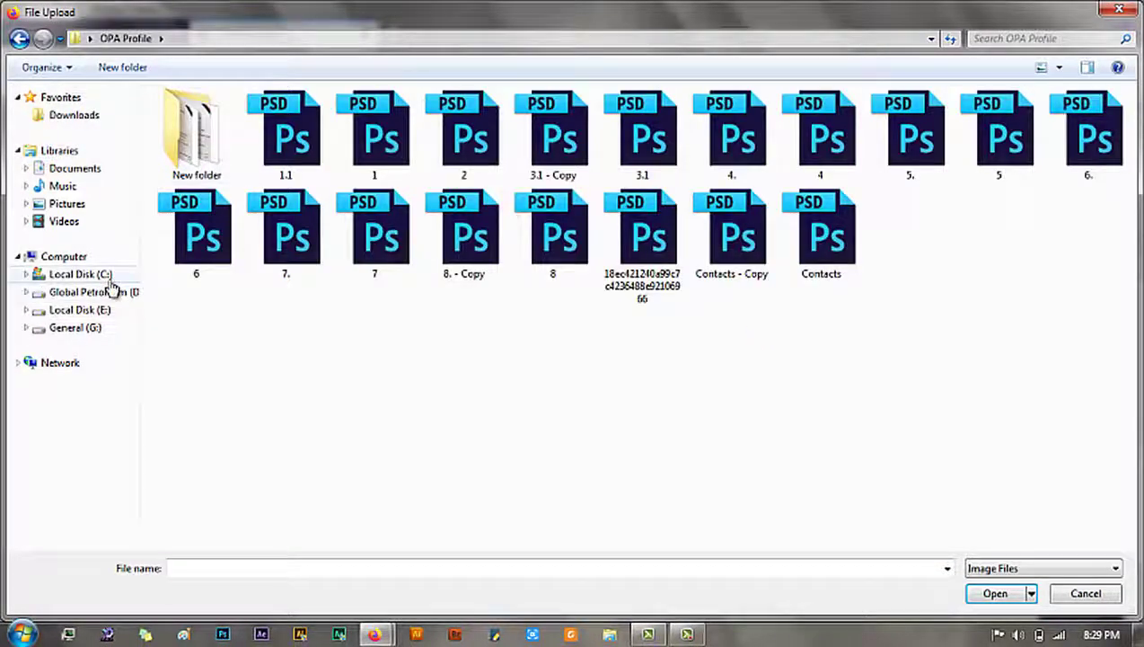
pyautogui.click(111, 295)
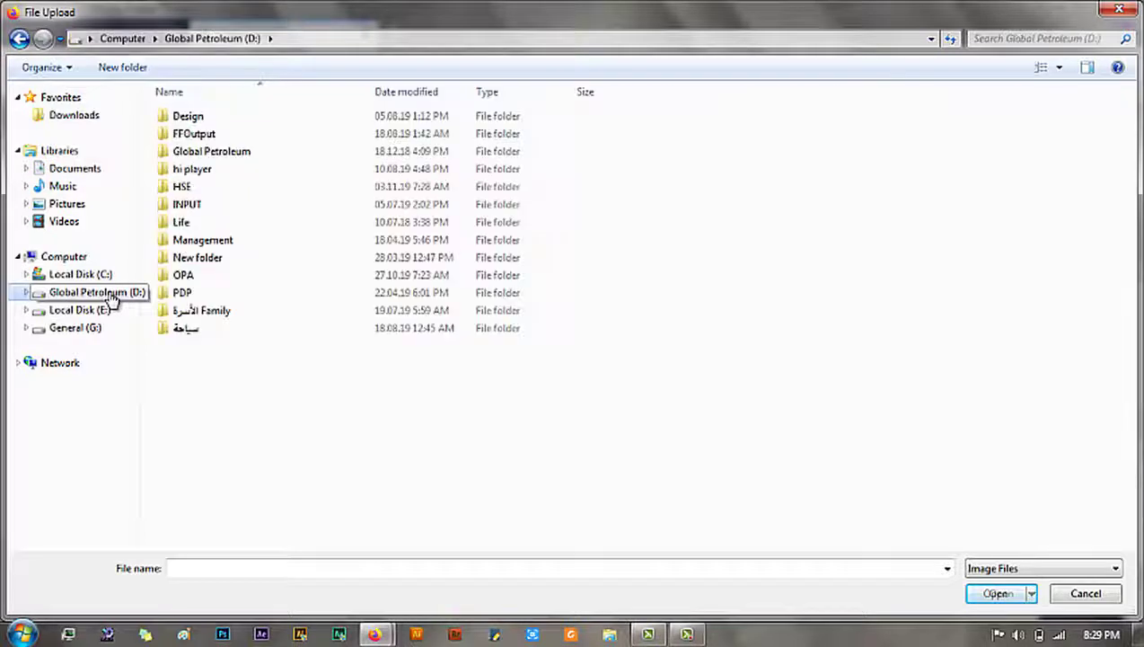
pyautogui.doubleClick(194, 275)
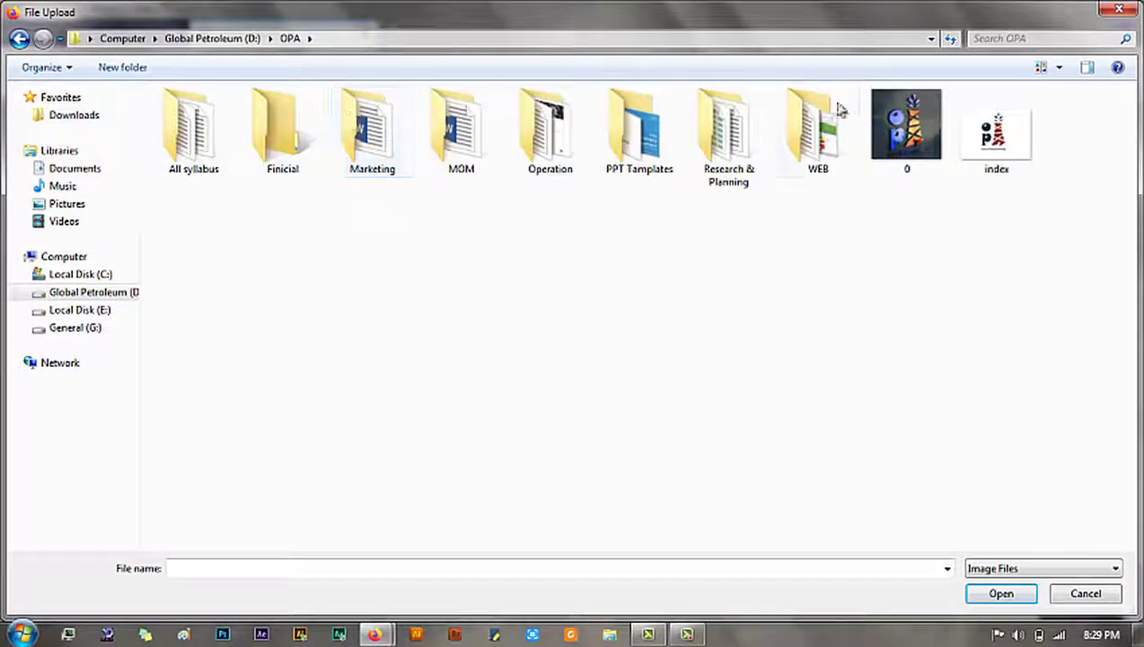
pyautogui.doubleClick(845, 162)
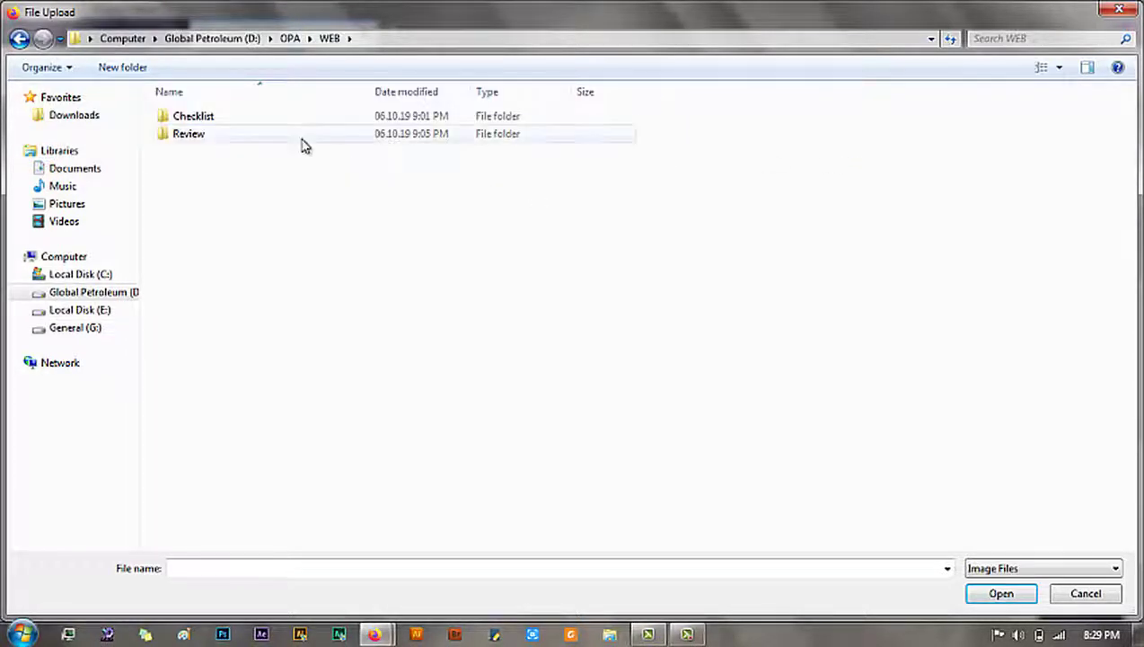
pyautogui.press('BackSpace')
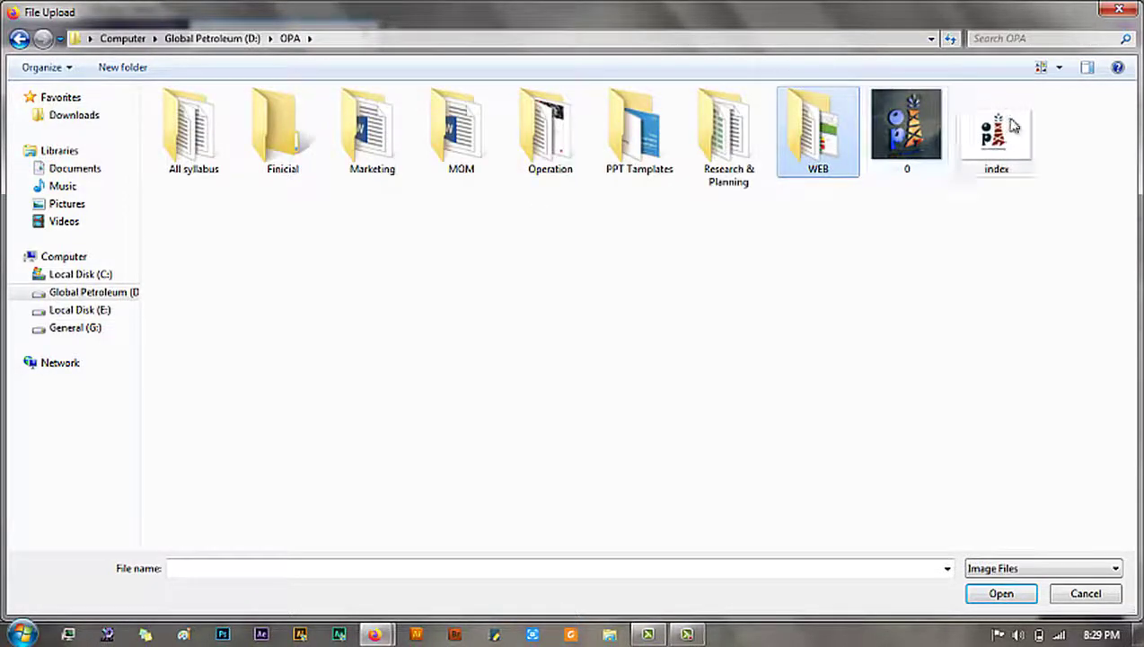
pyautogui.doubleClick(1011, 126)
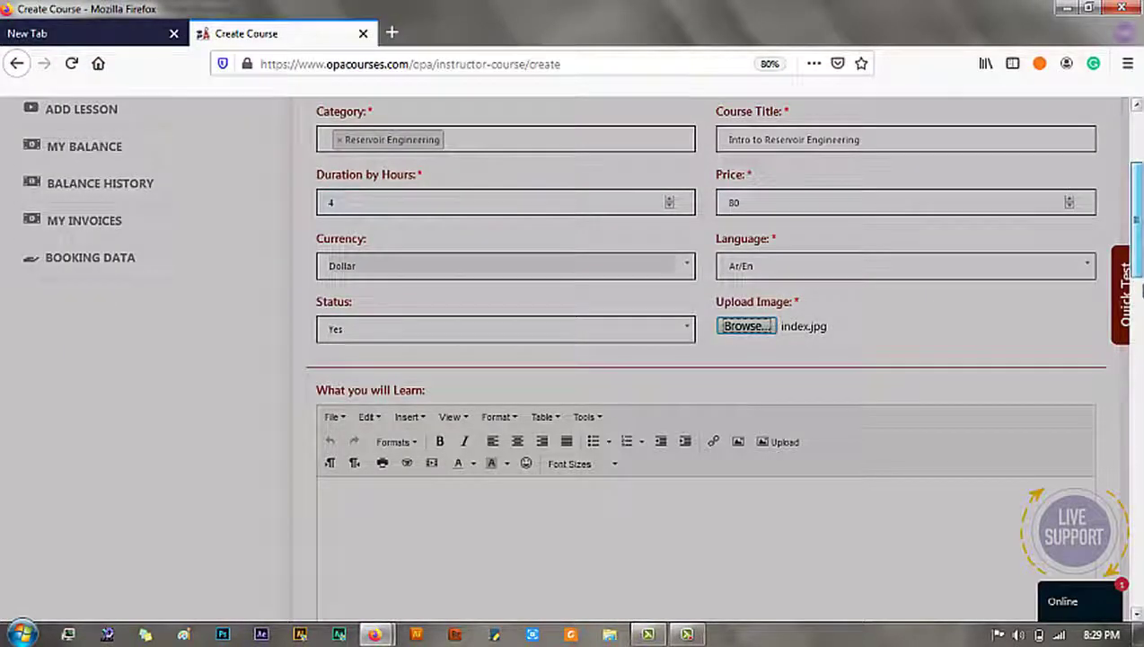
pyautogui.moveTo(1135, 215); pyautogui.dragTo(1136, 294)
pyautogui.moveTo(1139, 352); pyautogui.dragTo(1141, 593)
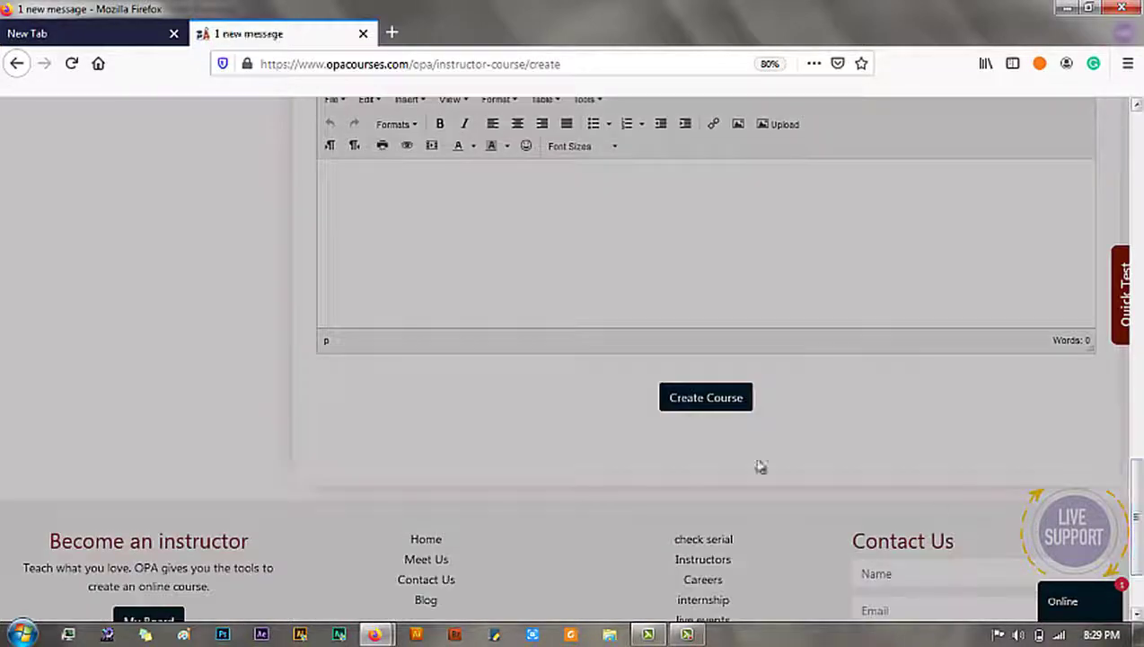
# Step: Save the Intro to Reservoir Engineering course and open the Add Lesson form
pyautogui.click(685, 408)
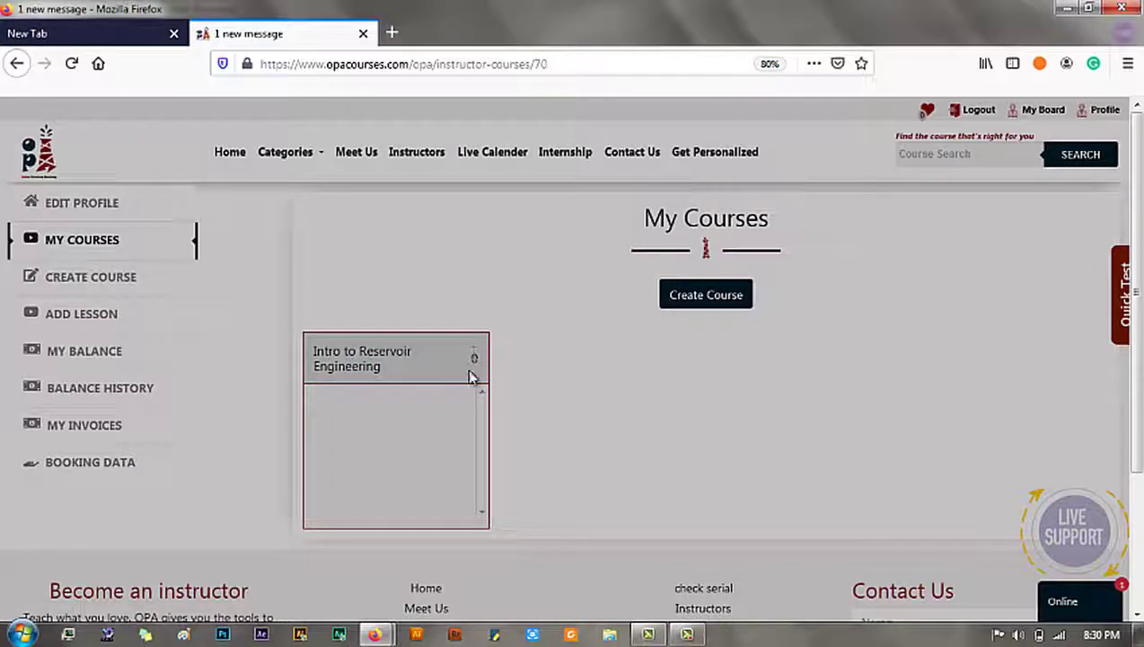
pyautogui.click(124, 332)
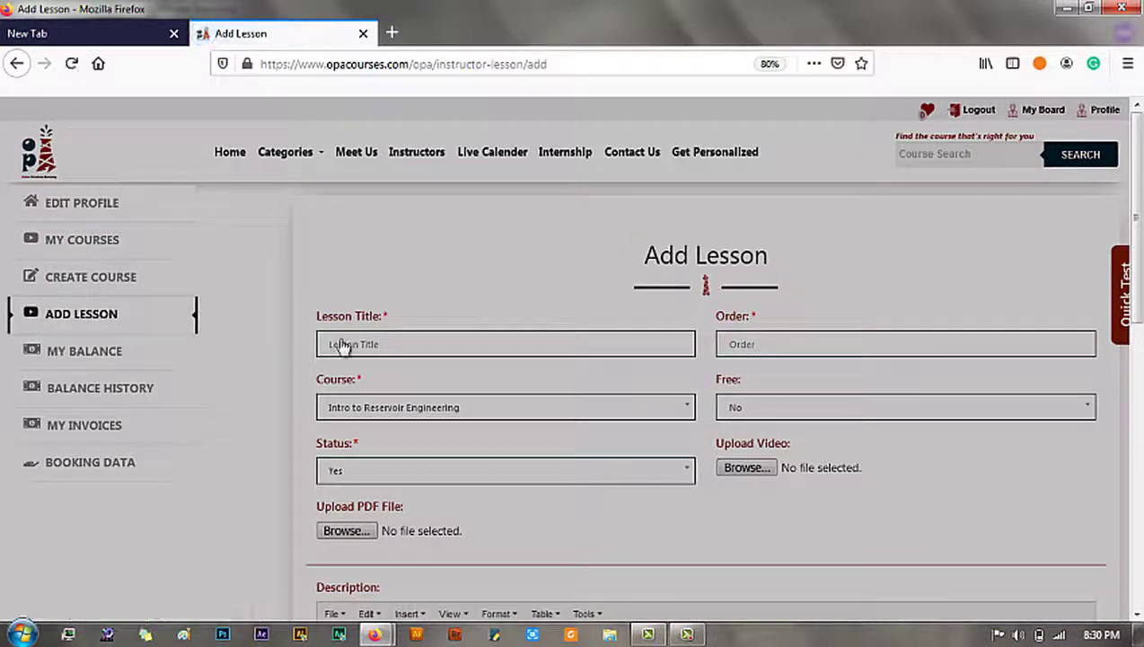
# Step: Give the lesson title M-1, order 1, Free Yes and status Yes
pyautogui.click(341, 349)
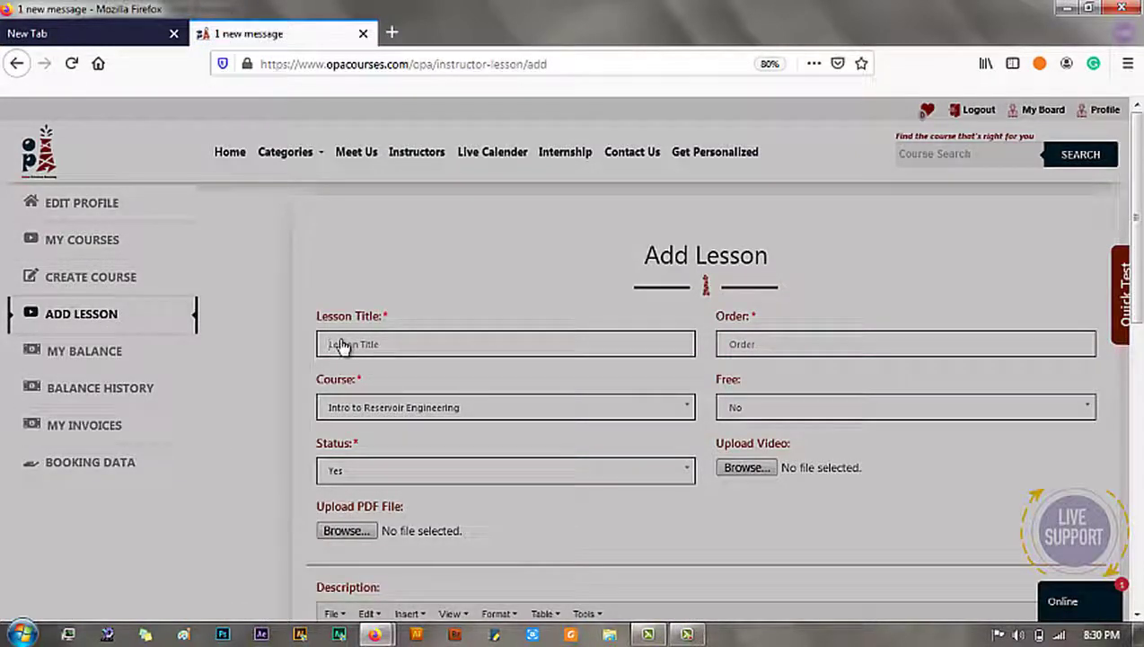
pyautogui.write('Mi')
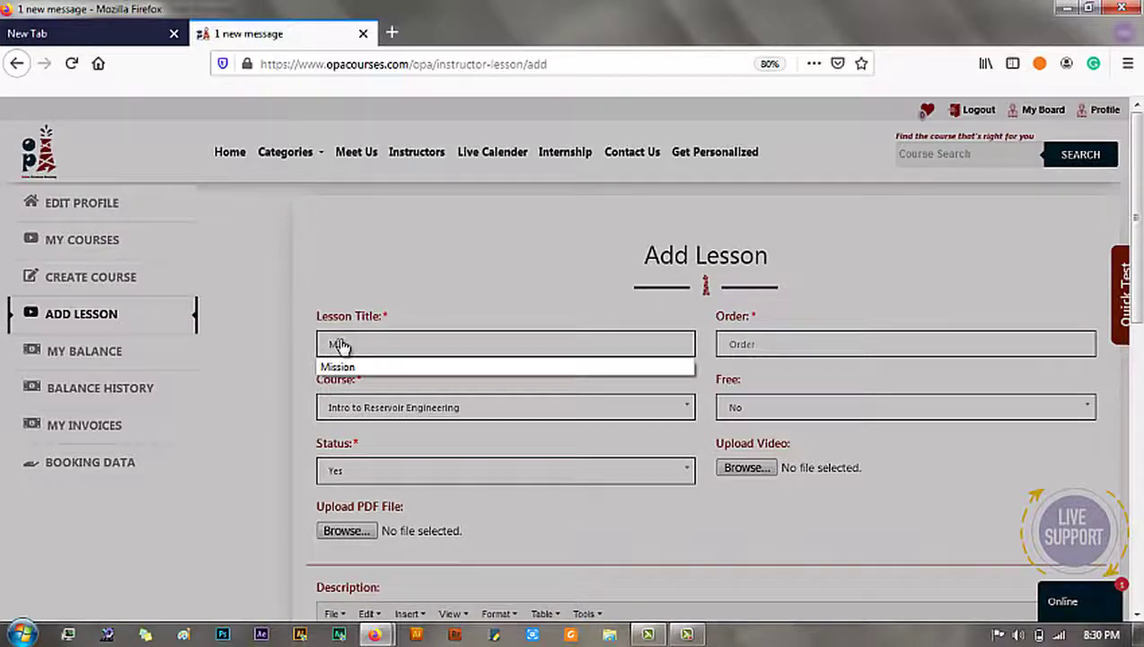
pyautogui.press('Escape')
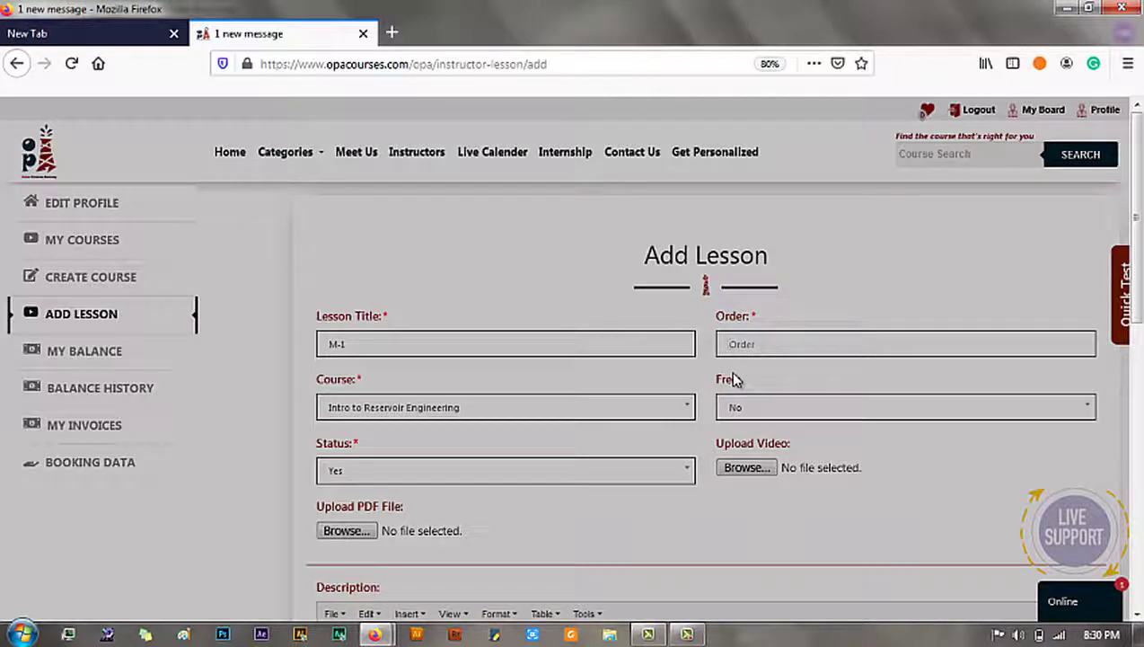
pyautogui.write('1')
pyautogui.click(692, 379)
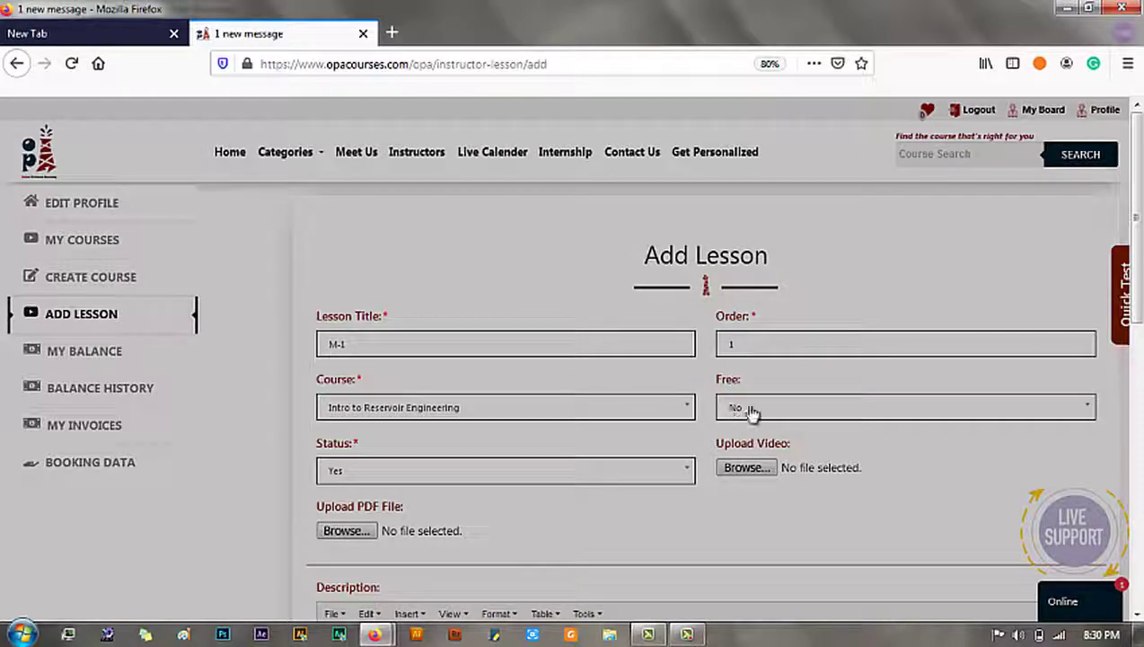
pyautogui.scroll(-2, 1139, 297)
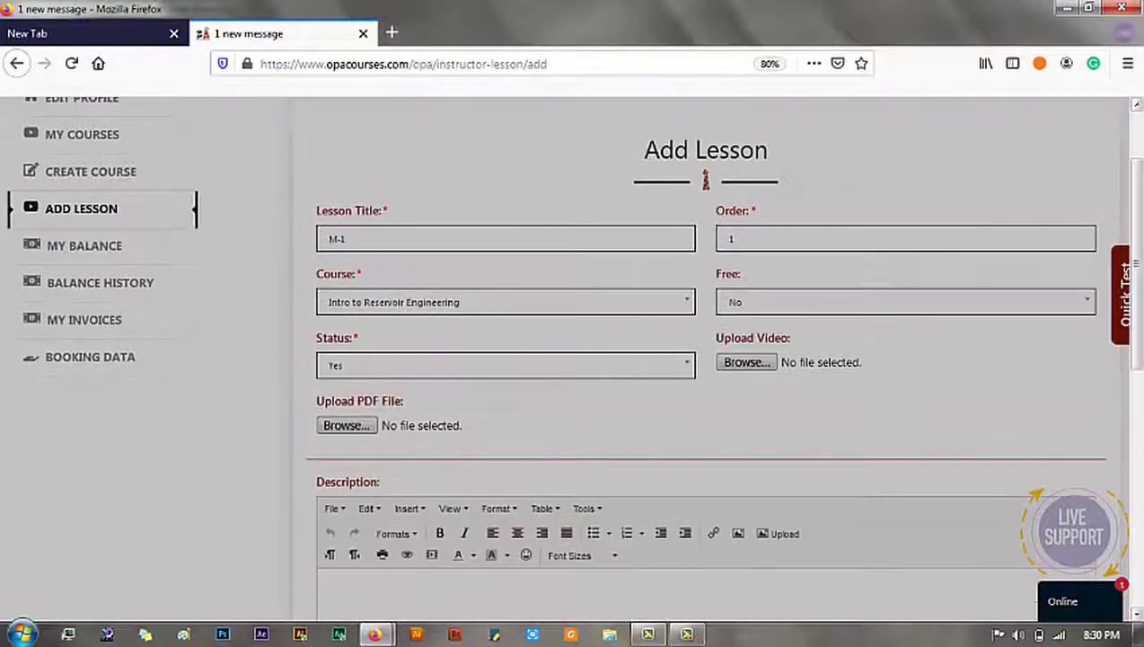
pyautogui.click(815, 310)
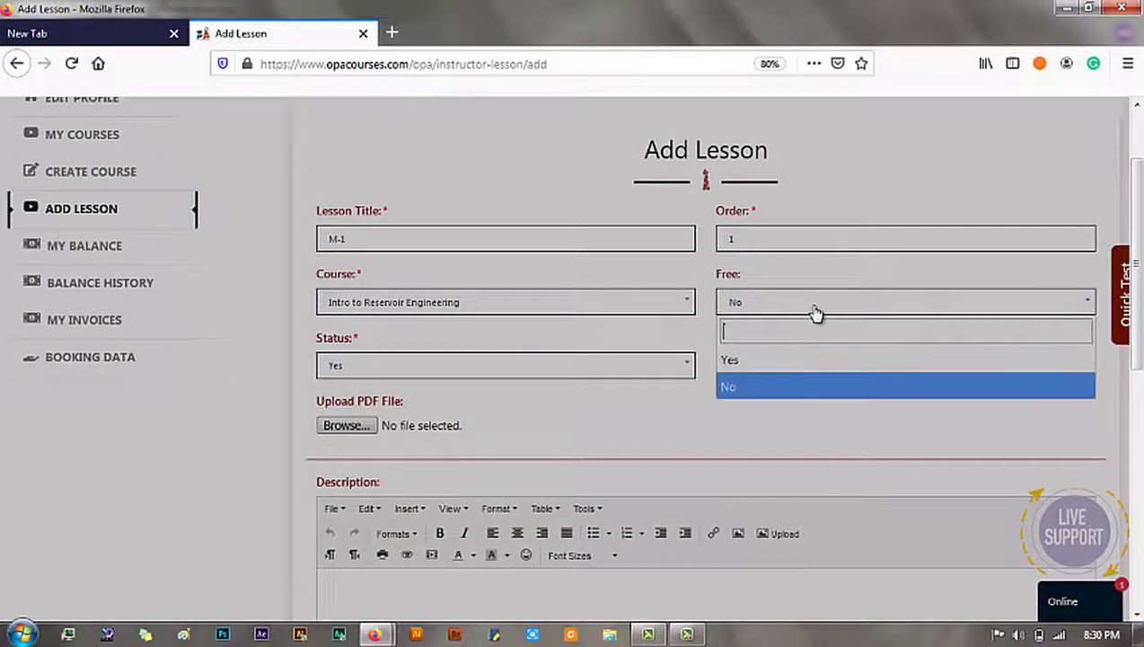
pyautogui.click(735, 361)
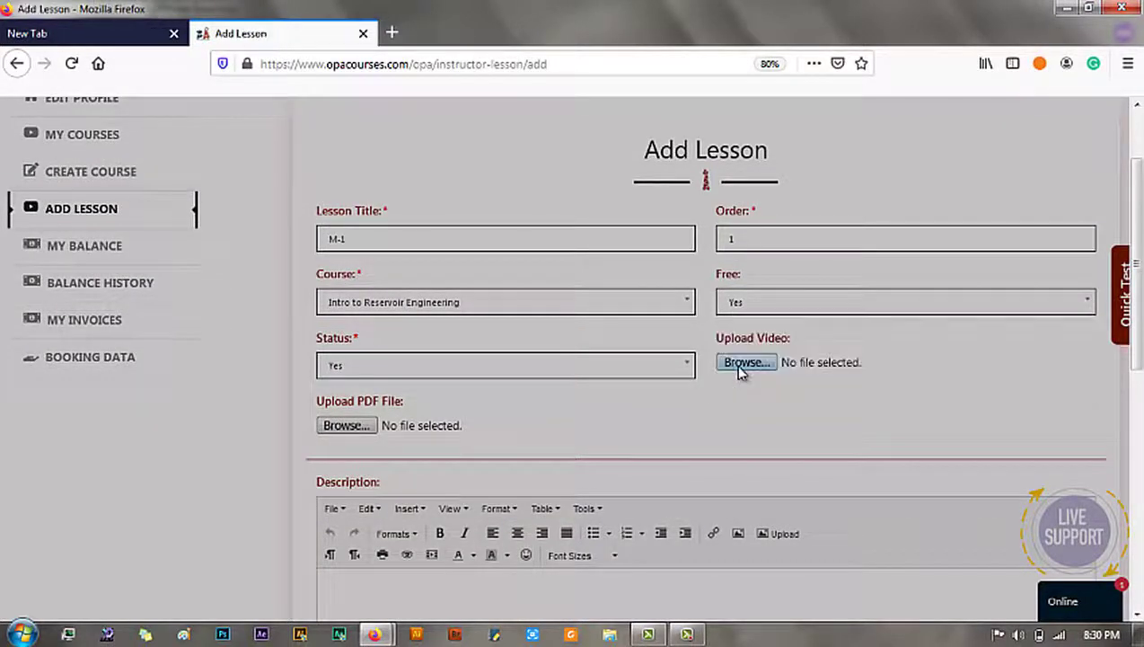
pyautogui.click(508, 378)
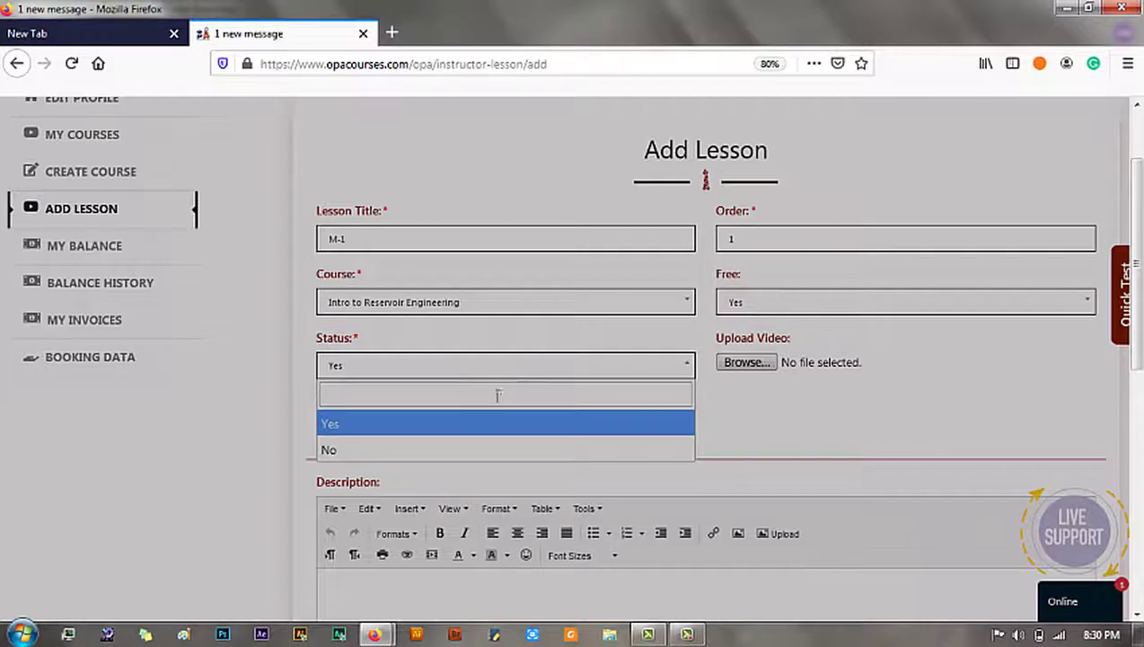
pyautogui.click(451, 431)
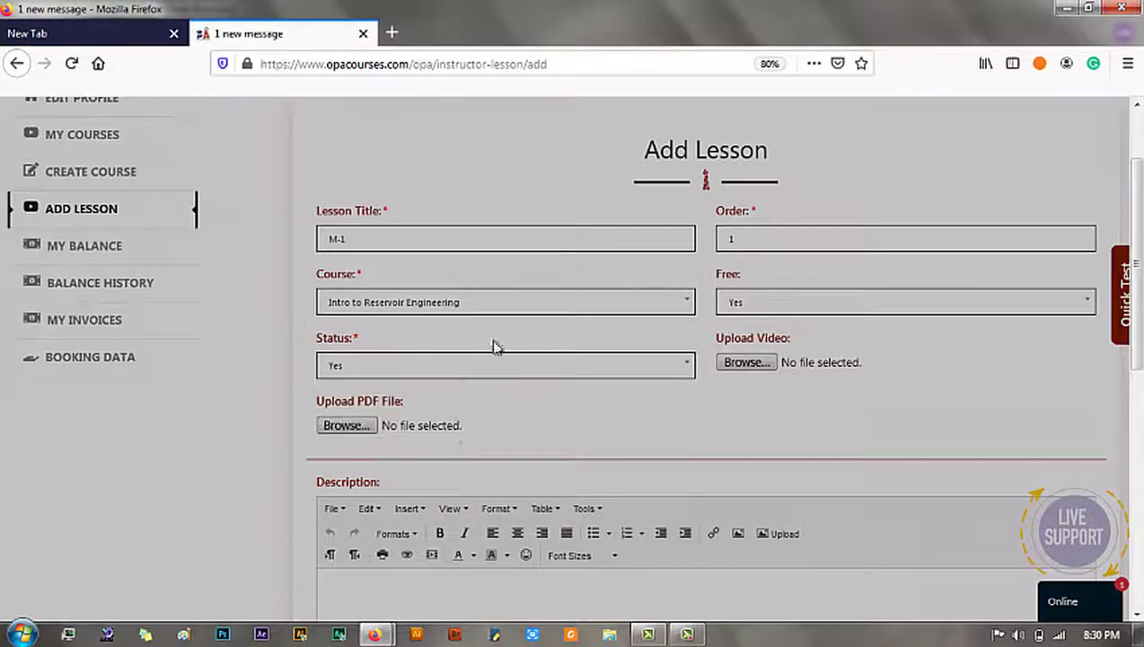
pyautogui.click(769, 368)
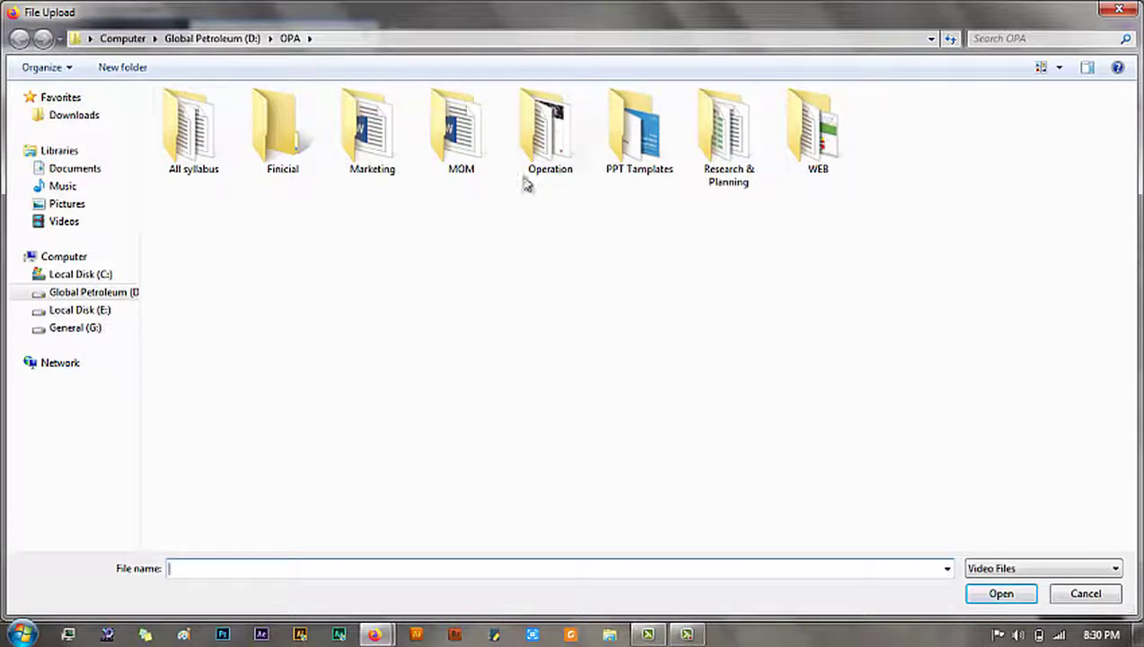
# Step: Attach capture-1.avi from the Desktop as the video and NIOSH Project.pdf as the lesson PDF
pyautogui.click(90, 39)
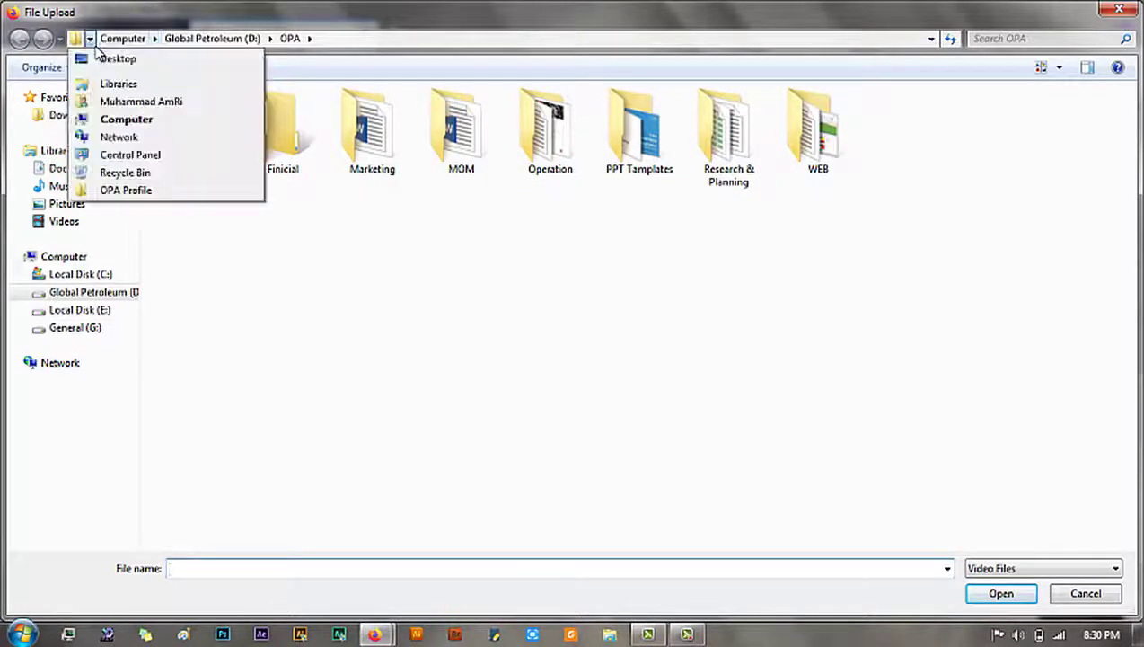
pyautogui.click(99, 59)
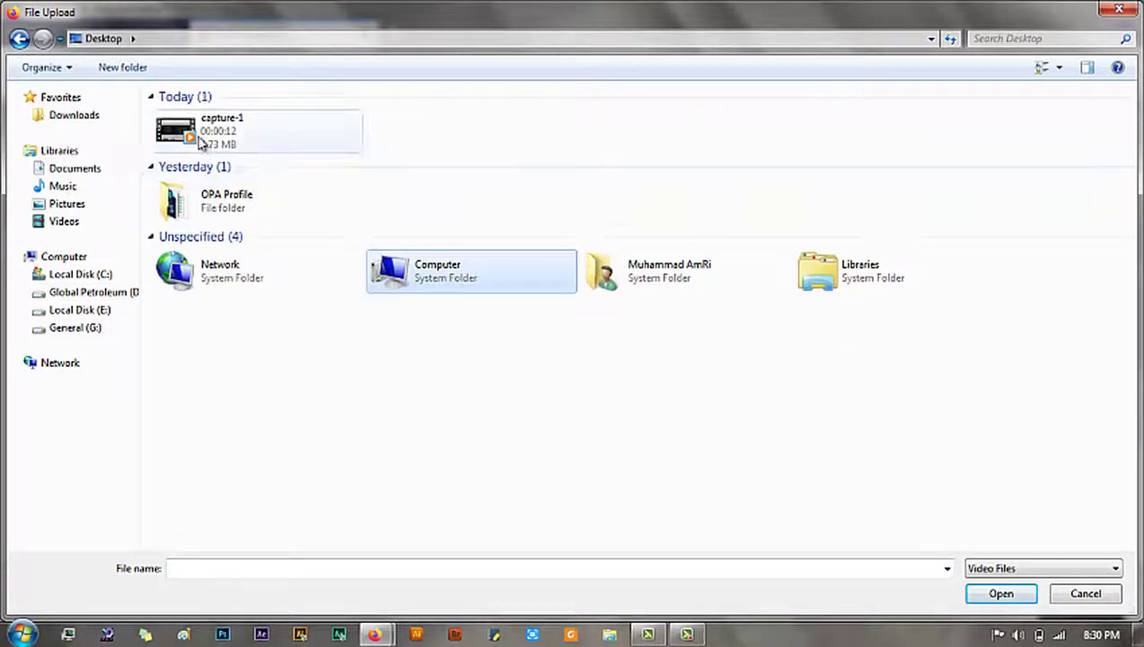
pyautogui.doubleClick(202, 142)
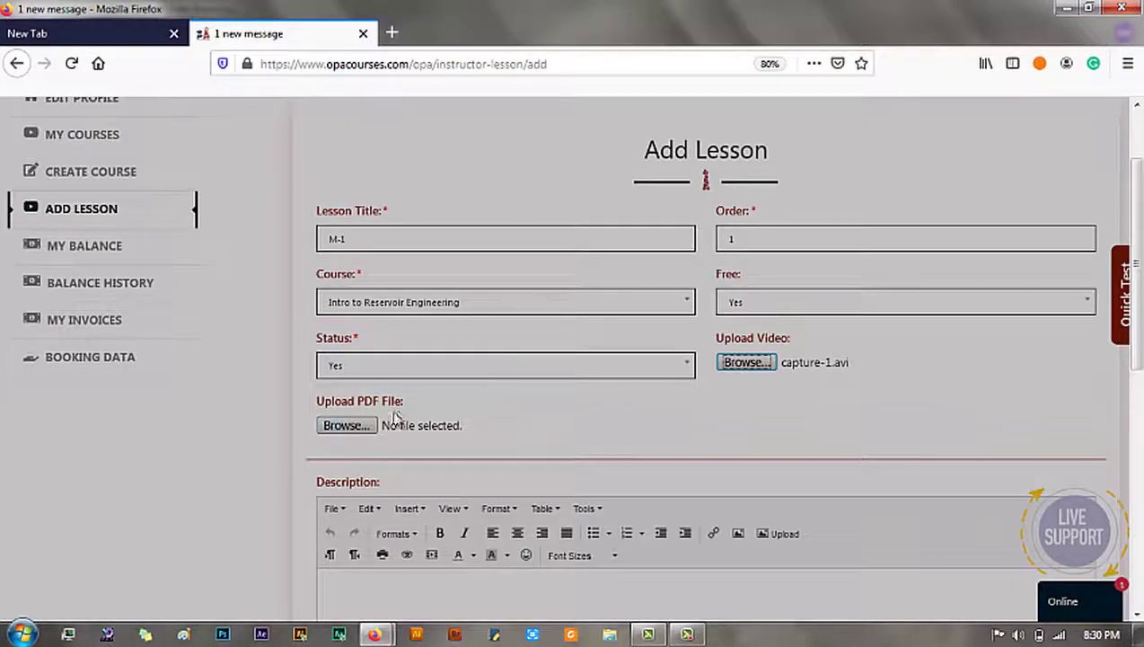
pyautogui.click(347, 426)
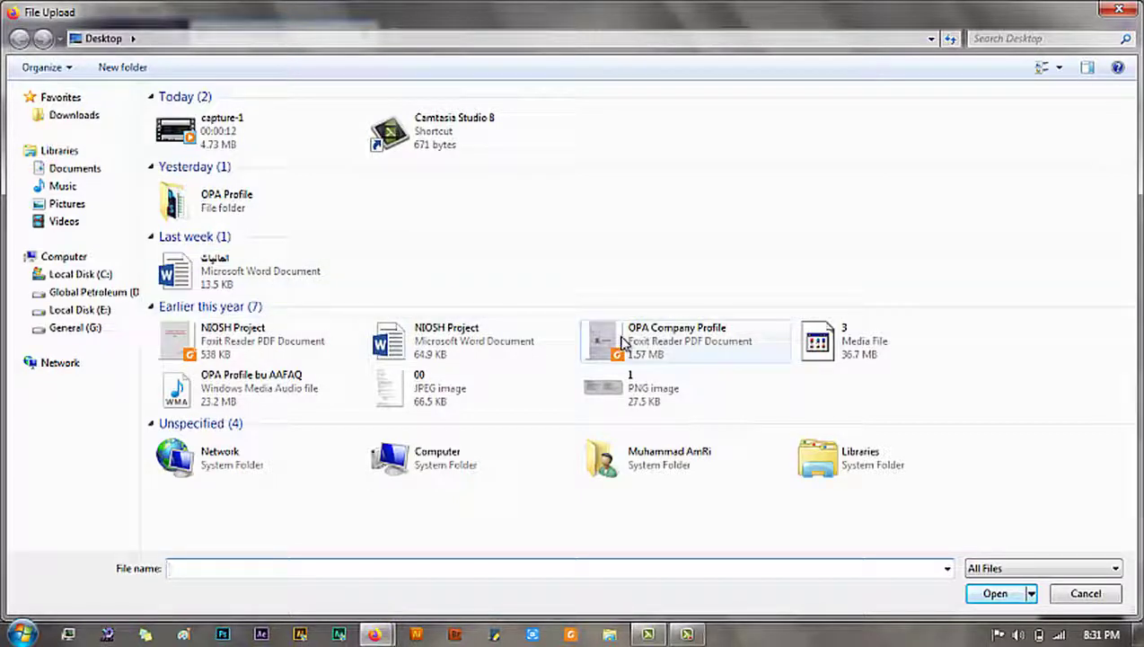
pyautogui.doubleClick(281, 334)
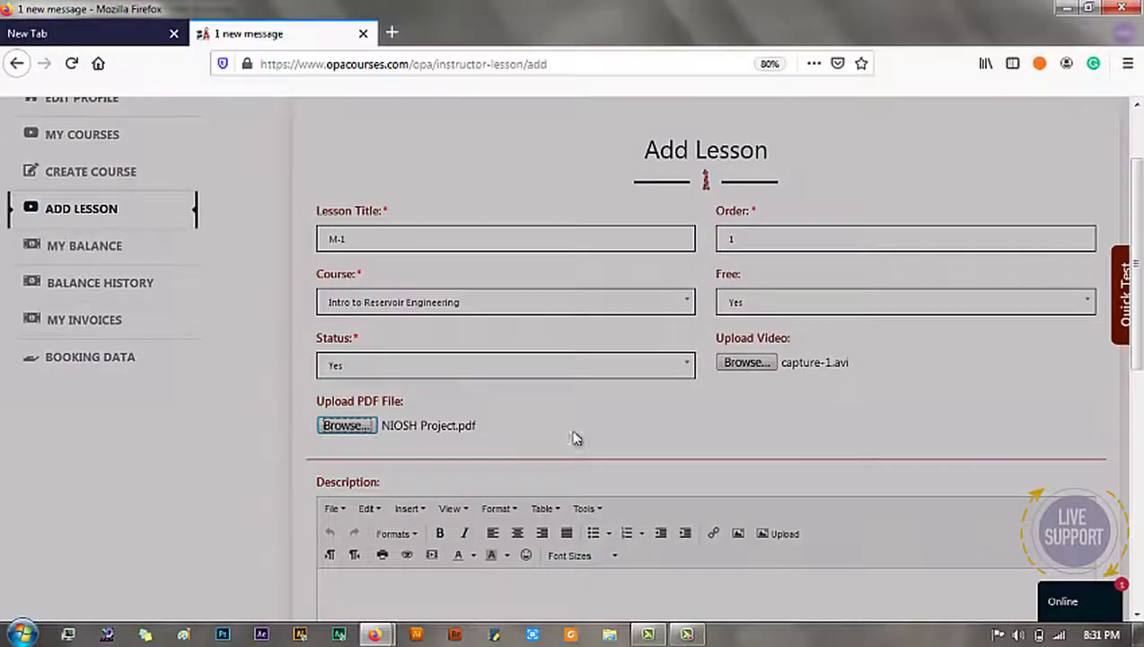
# Step: In the Description editor, type 'This is lesson to learn more about the reservoir engineering', correcting typos
pyautogui.scroll(-3, 1139, 325)
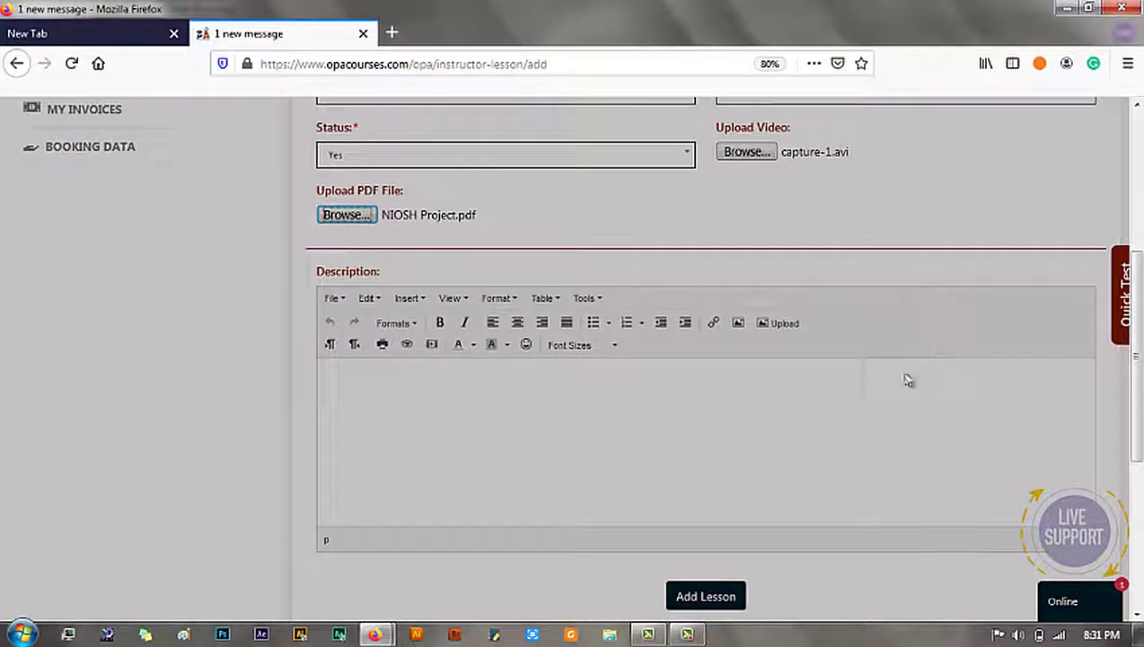
pyautogui.click(876, 427)
pyautogui.write('a')
pyautogui.press('BackSpace')
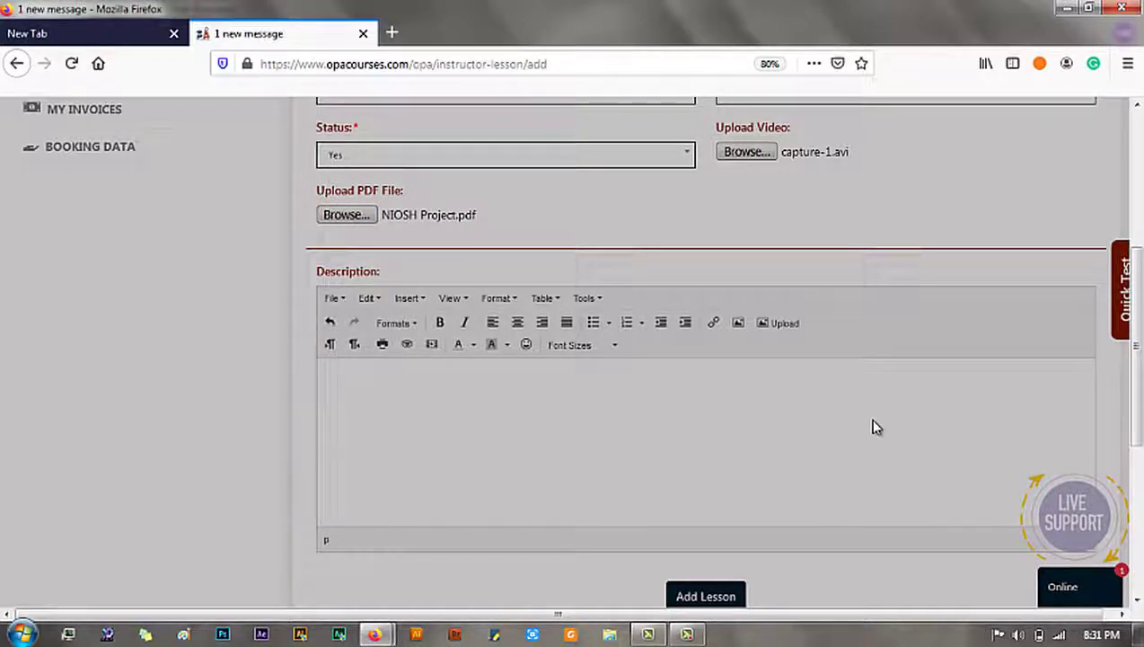
pyautogui.press('BackSpace')
pyautogui.press('BackSpace')
pyautogui.write('R')
pyautogui.write('his')
pyautogui.write(' is ')
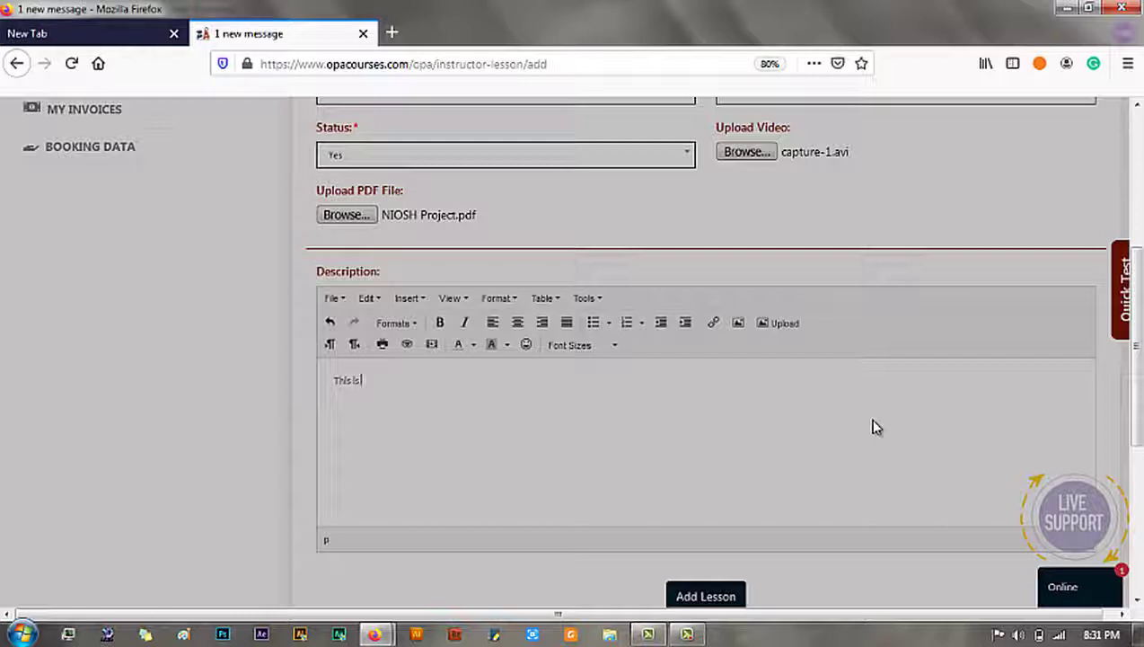
pyautogui.write('lesson 1')
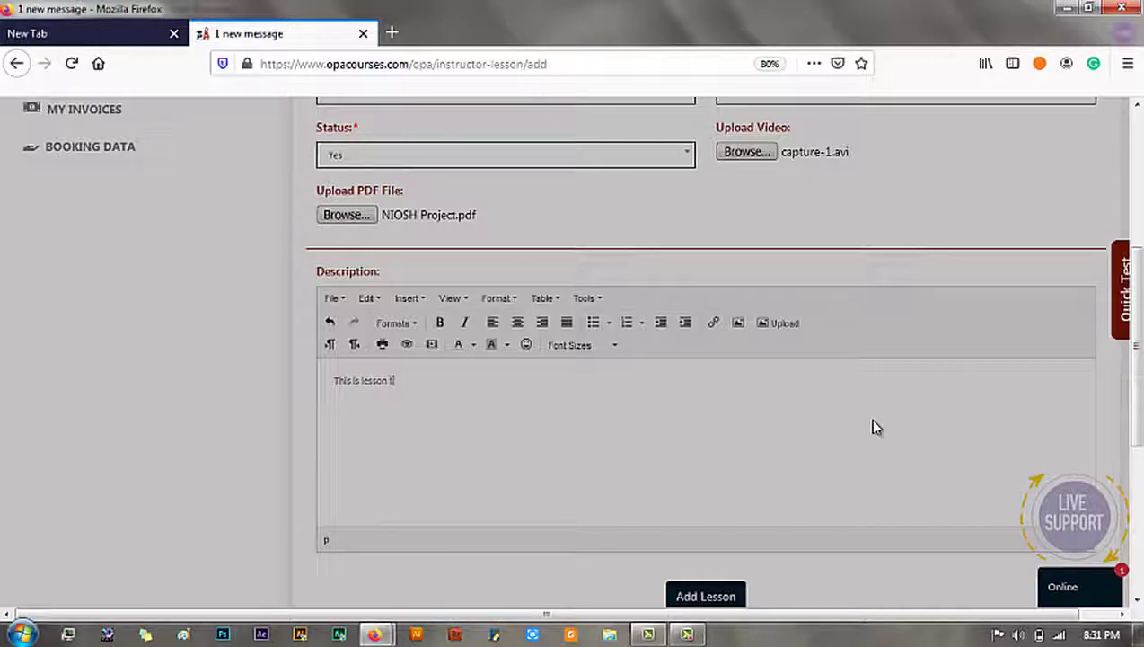
pyautogui.write('o learn mo')
pyautogui.press('BackSpace')
pyautogui.press('BackSpace')
pyautogui.write('e about the reser')
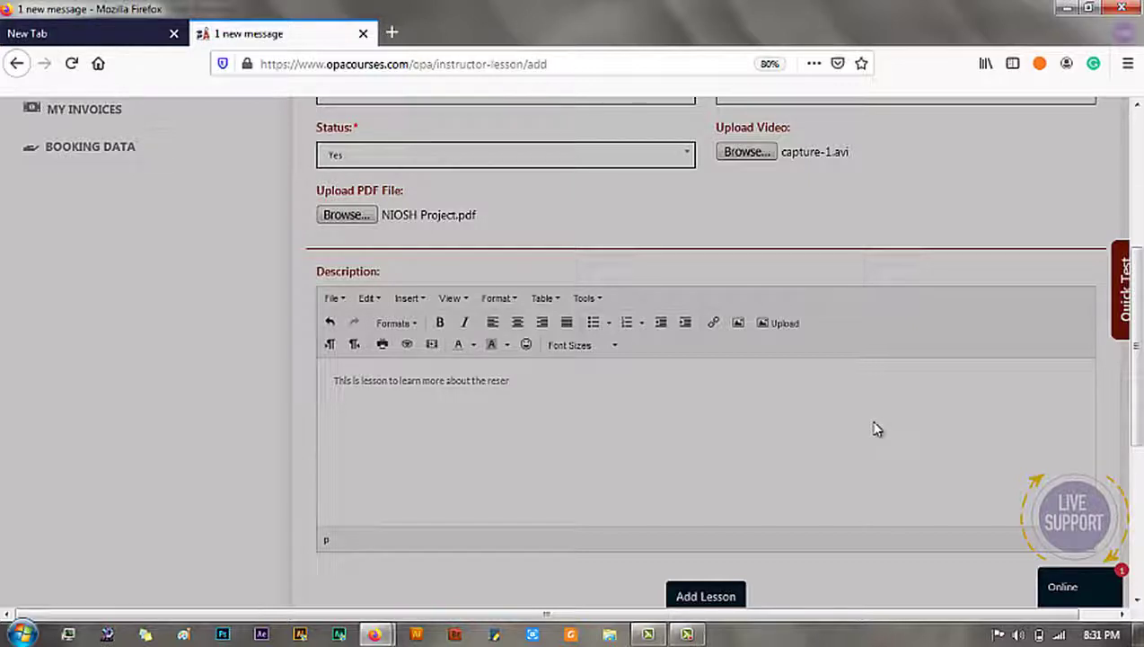
pyautogui.write('voir angineering')
pyautogui.scroll(-2, 878, 430)
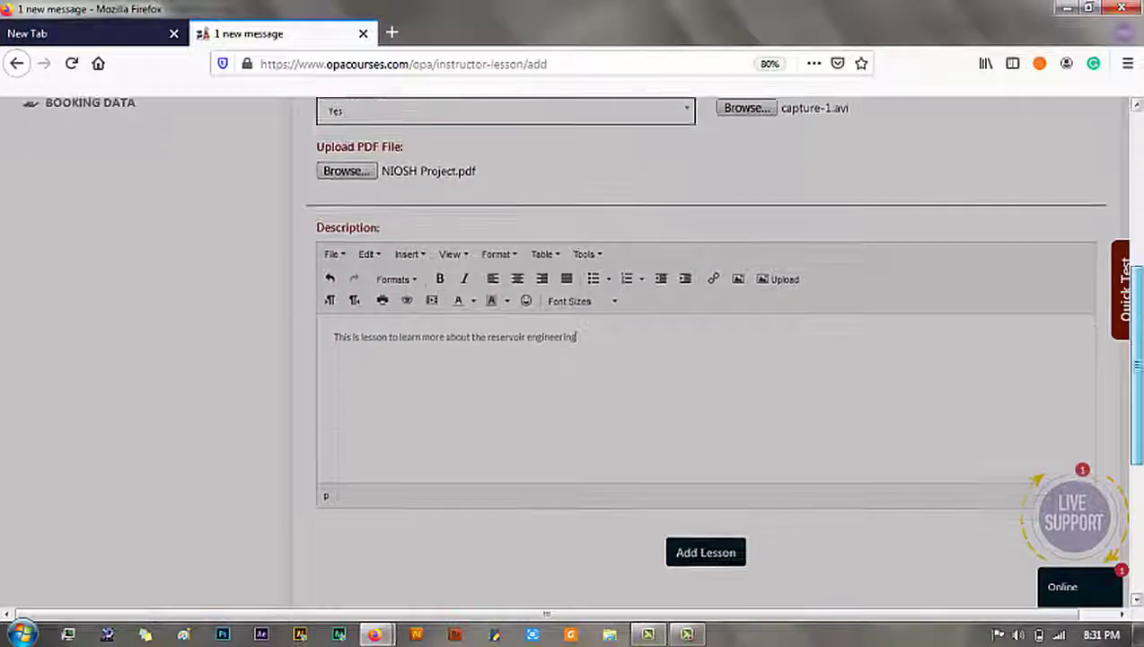
# Step: Submit the M-1 lesson form and check My Courses lists M-1 under Intro to Reservoir Engineering
pyautogui.click(694, 490)
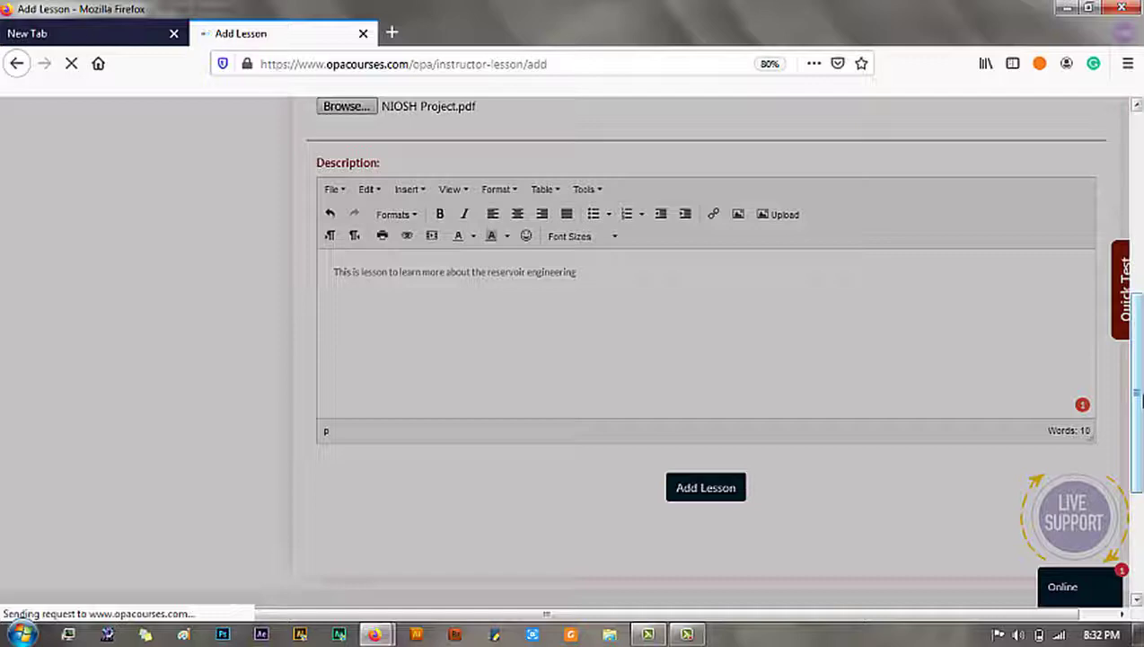
pyautogui.moveTo(1137, 395); pyautogui.dragTo(1137, 208)
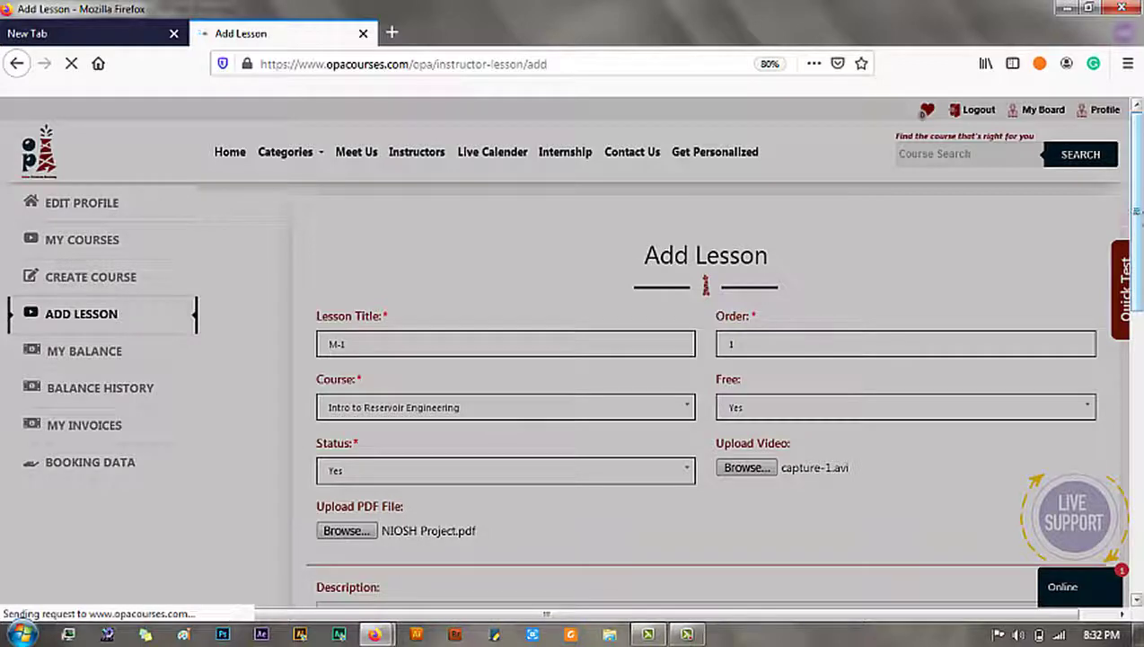
pyautogui.moveTo(1137, 211); pyautogui.dragTo(1137, 226)
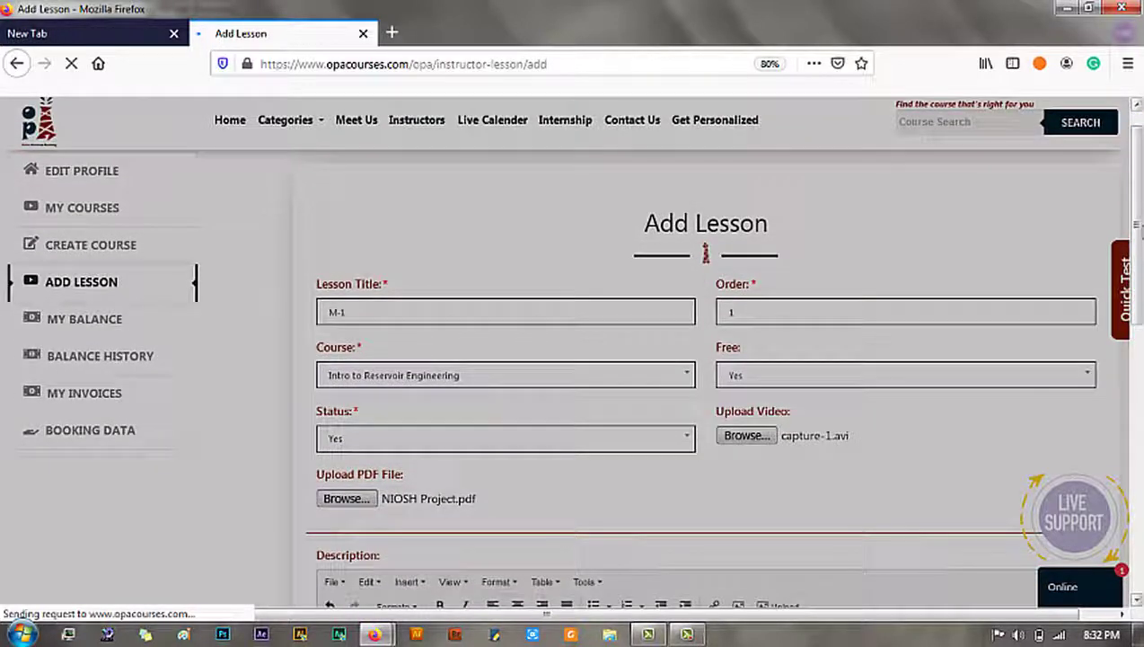
pyautogui.click(688, 635)
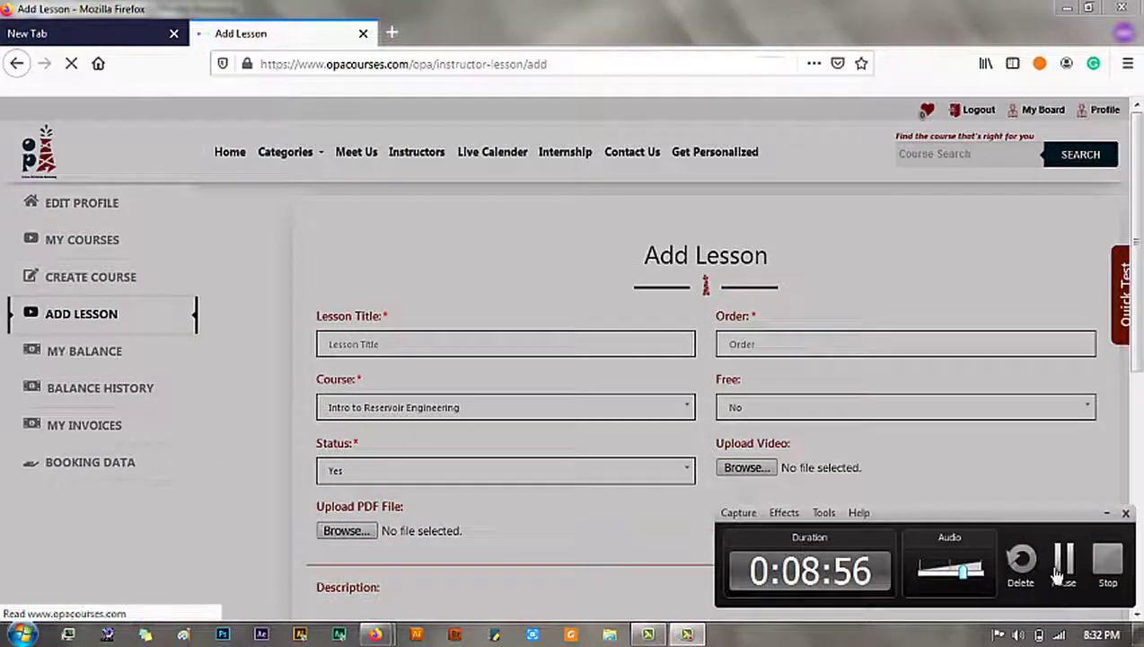
pyautogui.click(1063, 566)
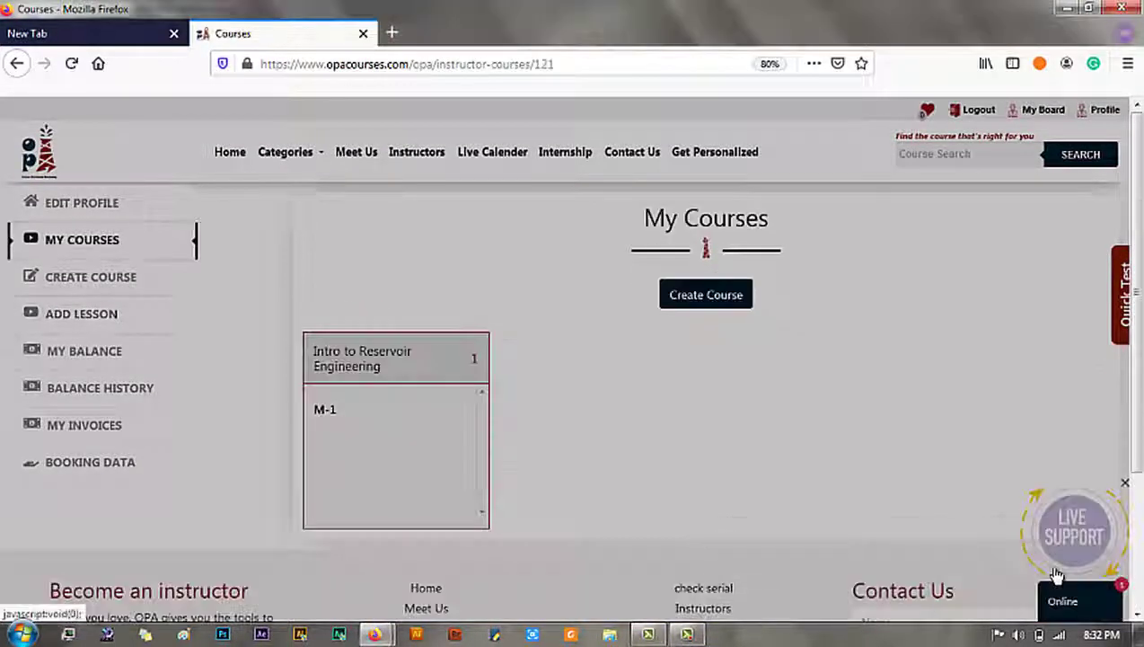
pyautogui.click(690, 635)
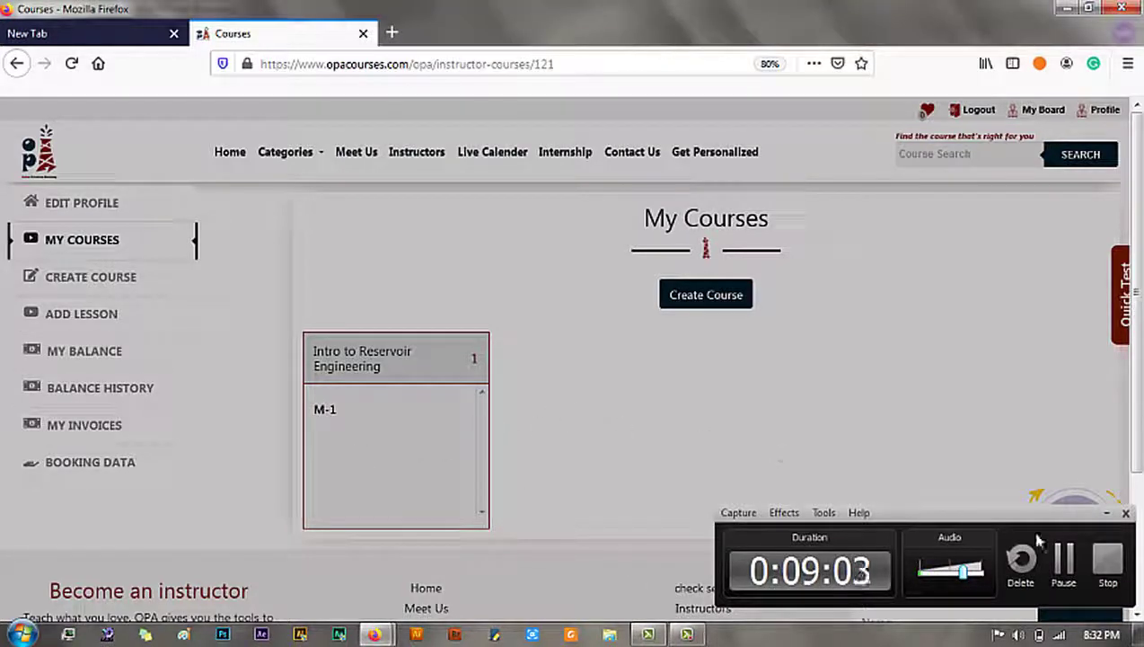
pyautogui.click(1107, 514)
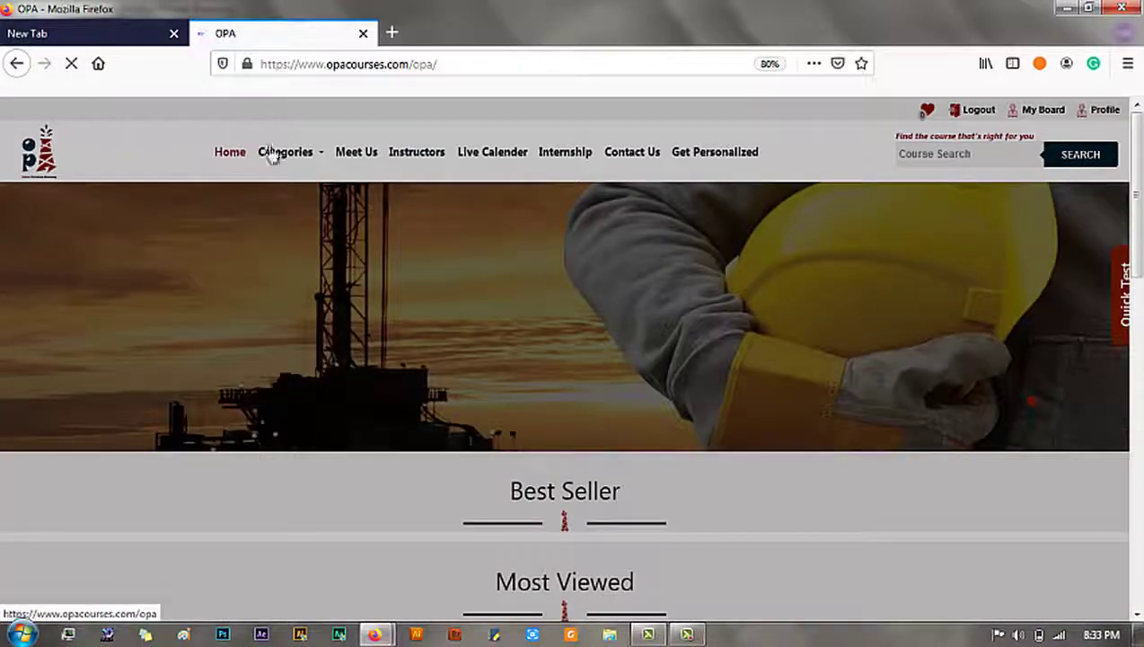
# Step: Scroll through the Best Seller courses on the OPA home page
pyautogui.scroll(-4, 572, 360)
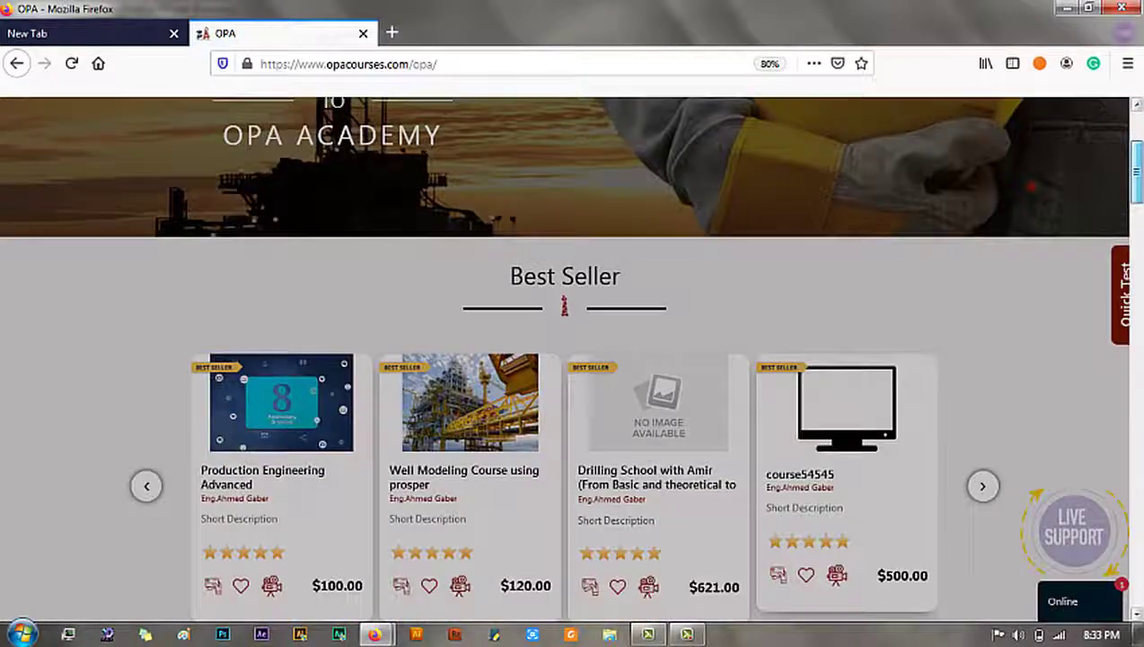
pyautogui.scroll(-5, 572, 360)
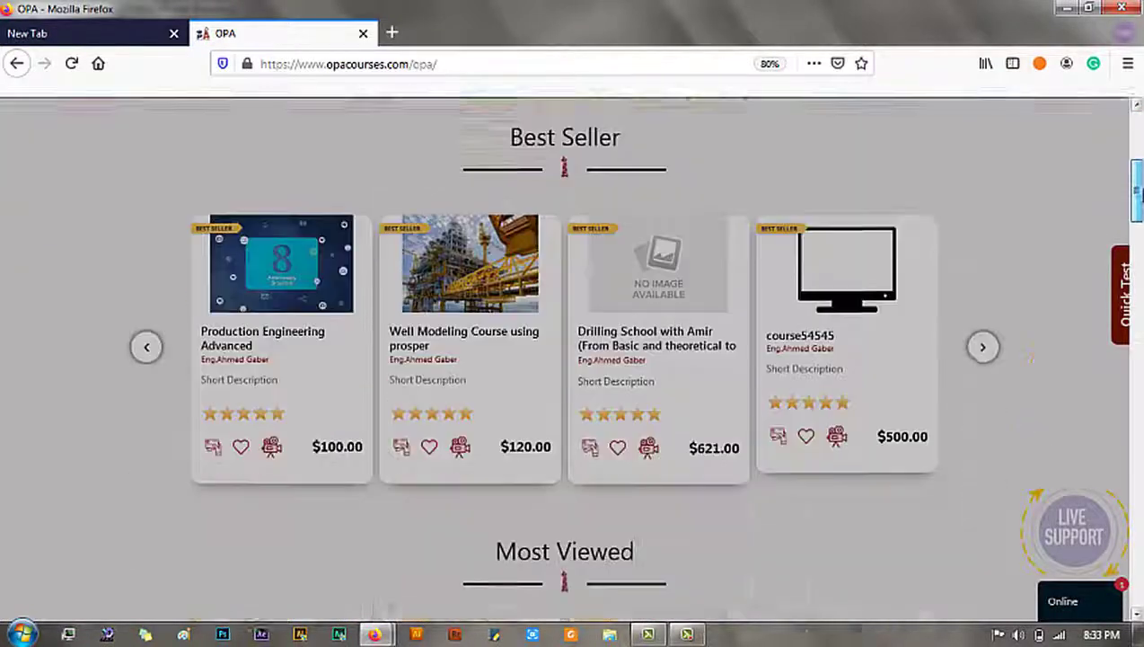
pyautogui.scroll(8, 572, 359)
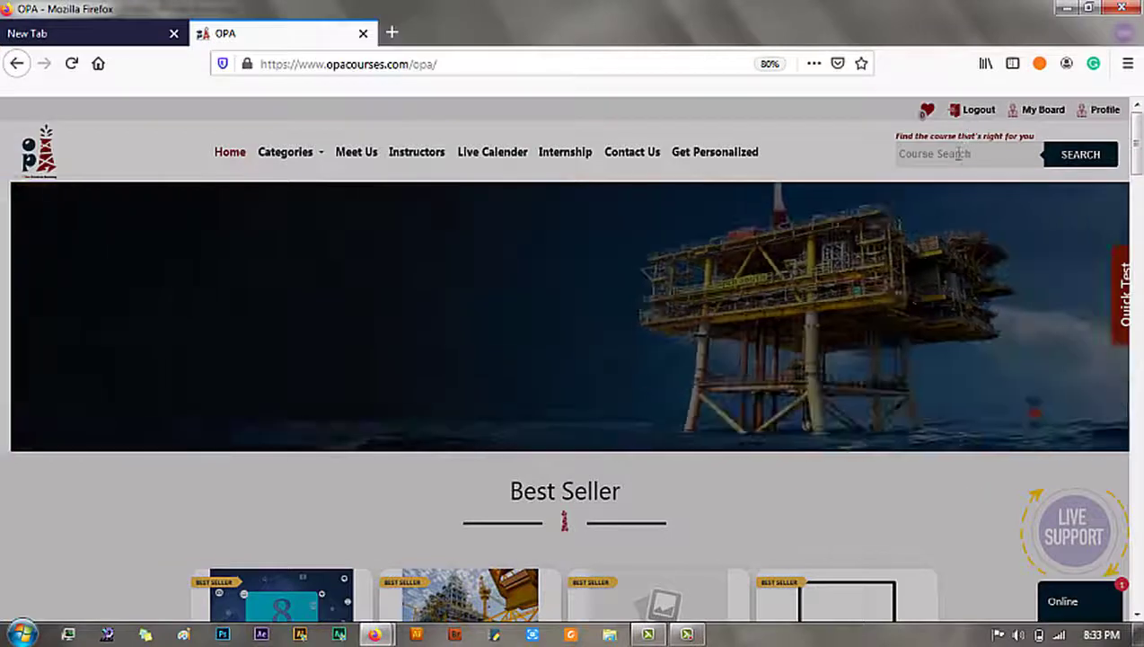
pyautogui.click(959, 154)
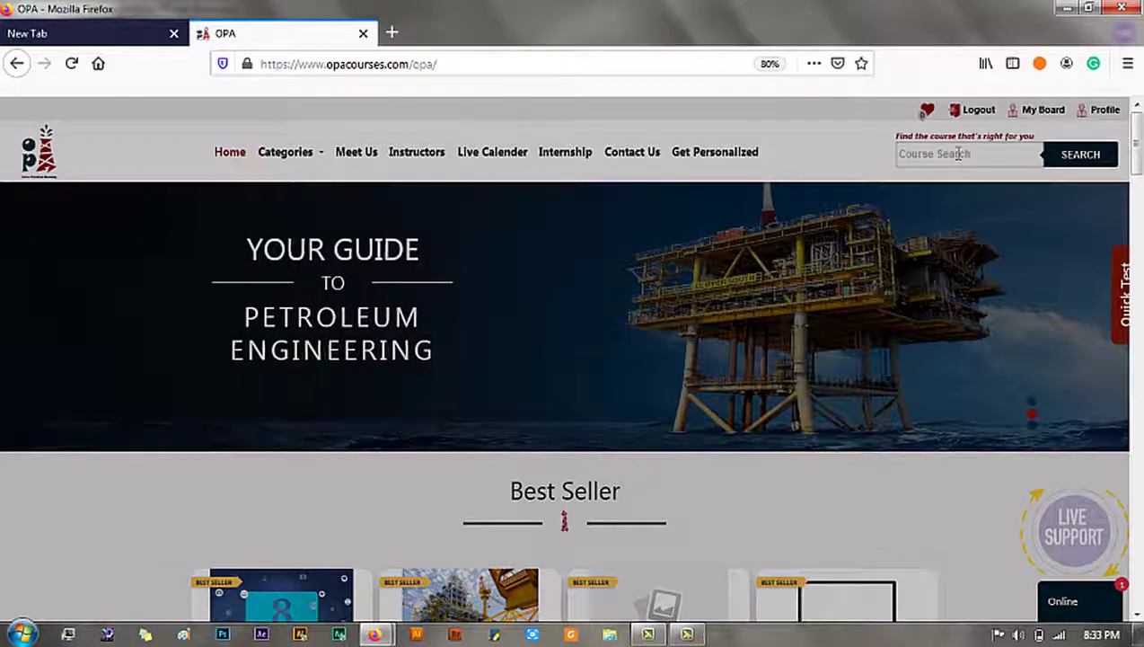
# Step: Search for 'intro t' and choose the Intro to Reservoir Engineering suggestion
pyautogui.write('intro to')
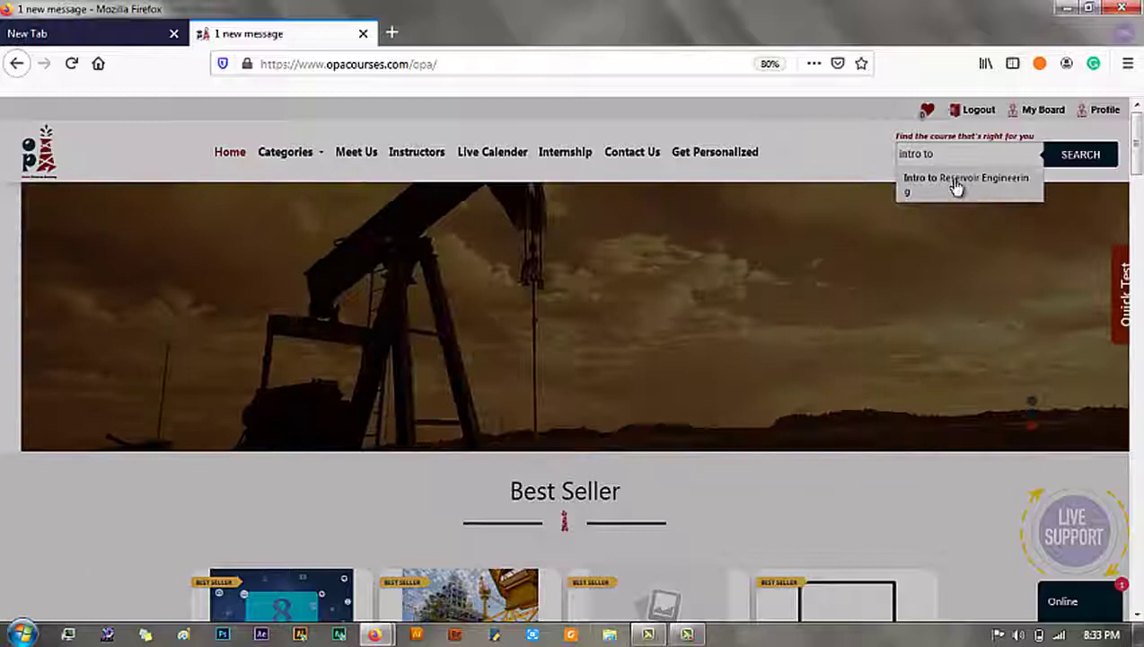
pyautogui.click(958, 184)
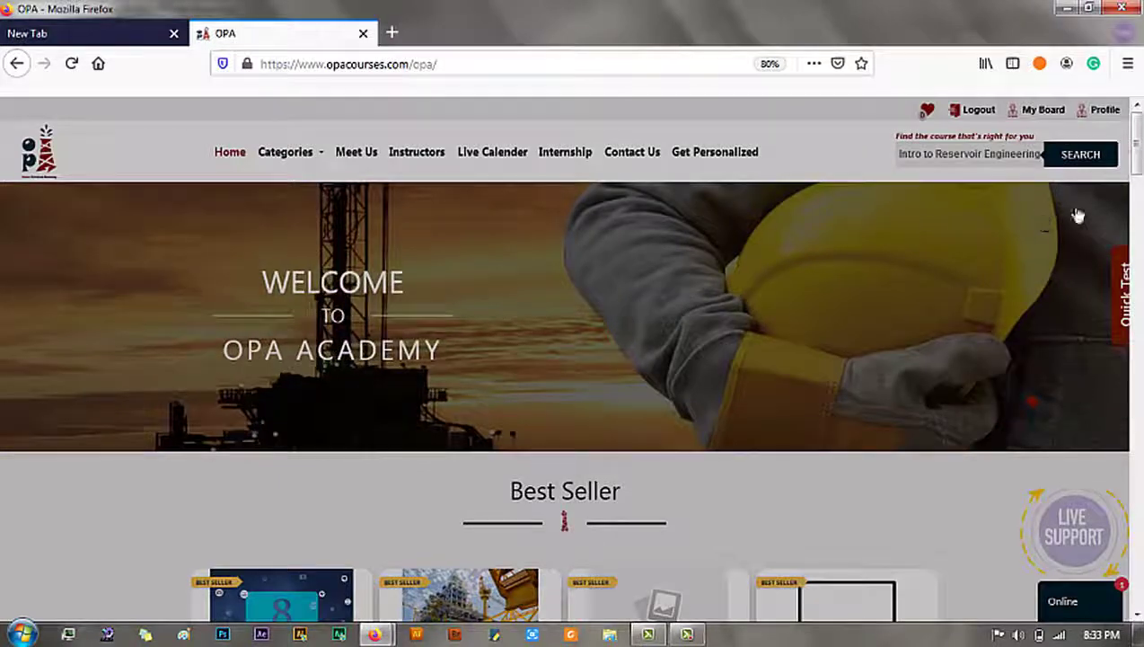
pyautogui.click(1072, 156)
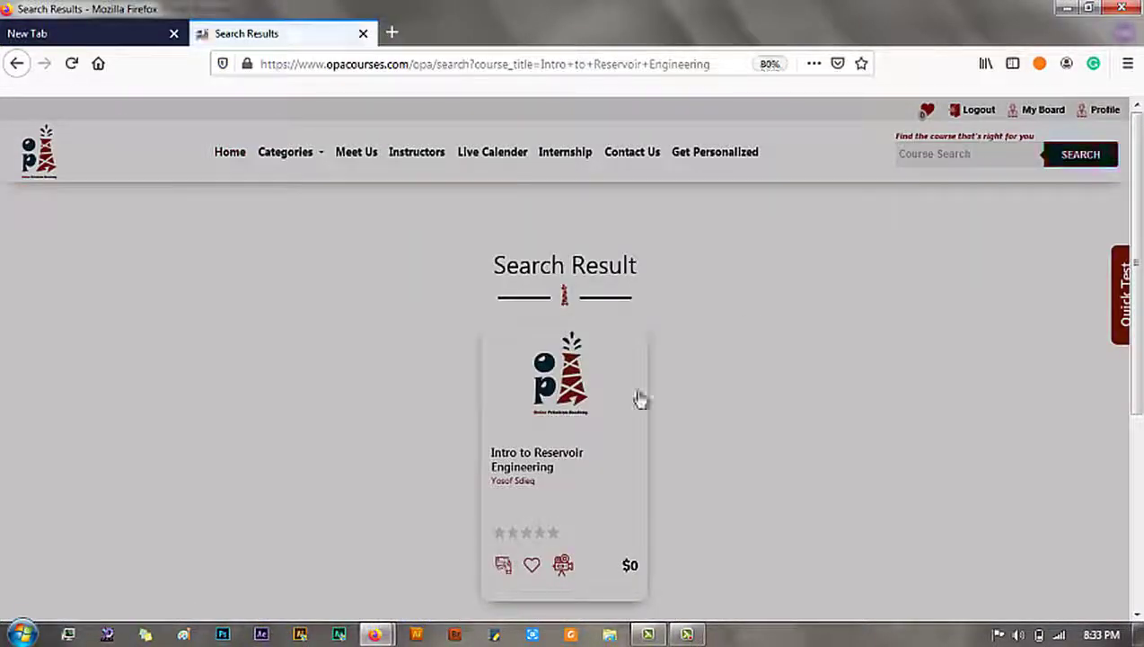
# Step: Open the Intro to Reservoir Engineering course page and view Course content listing lesson M-1
pyautogui.moveTo(542, 454)
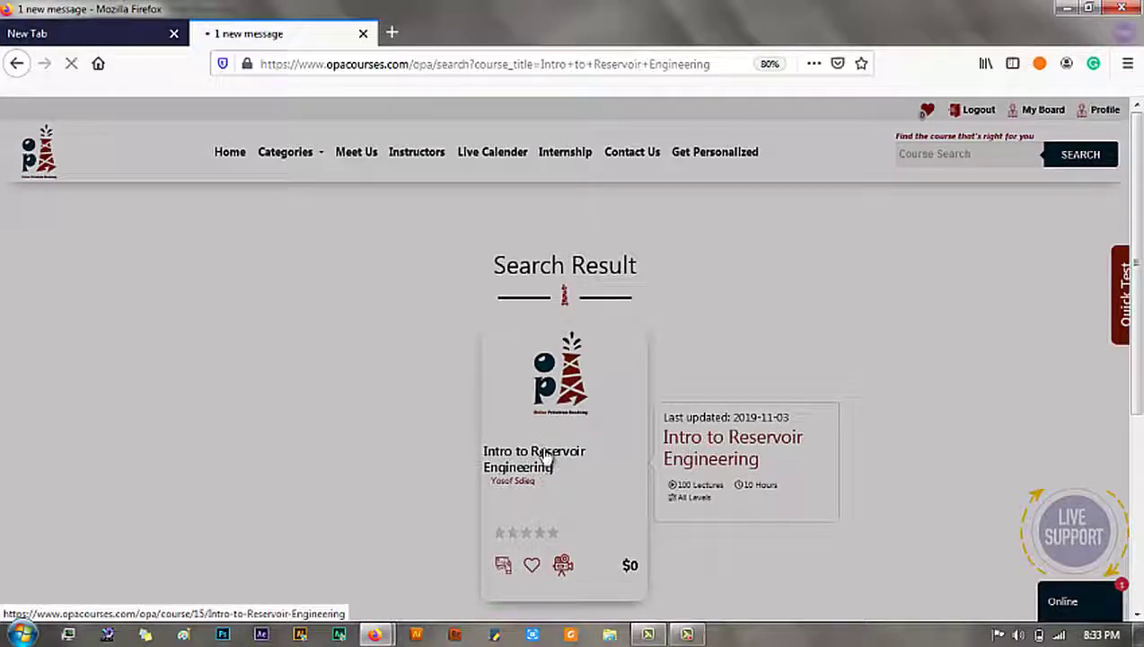
pyautogui.click(545, 458)
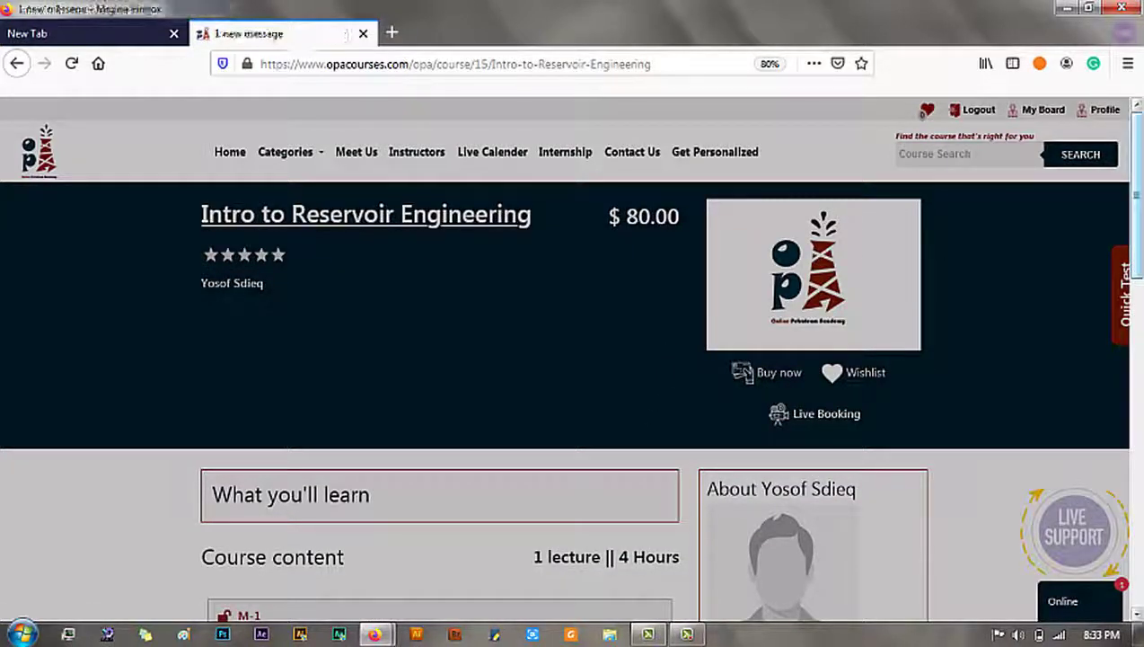
pyautogui.scroll(-3, 934, 330)
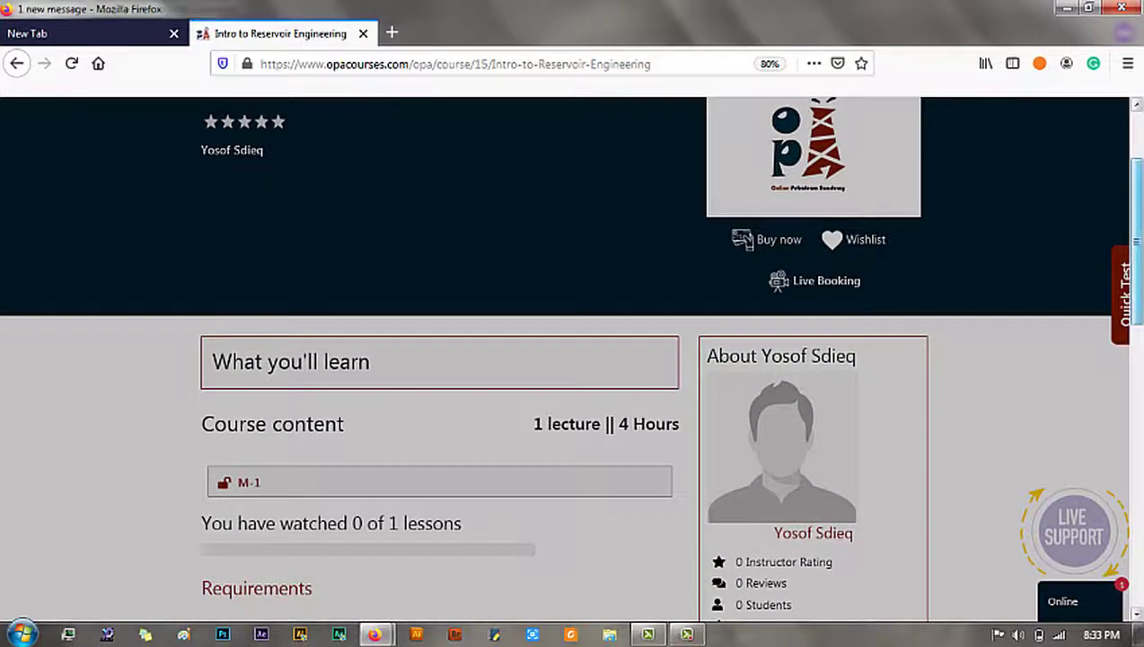
pyautogui.scroll(-4, 570, 359)
pyautogui.scroll(1, 569, 359)
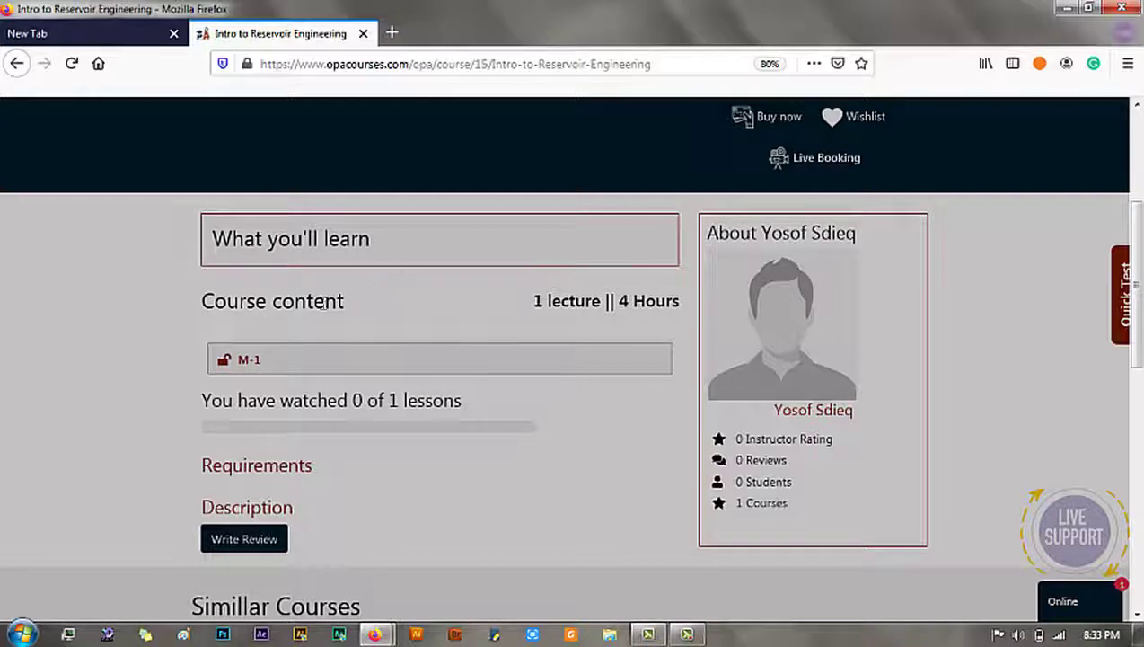
# Step: Open lesson M-1 in a new tab, check its video, then return to the course tab
pyautogui.click(250, 364)
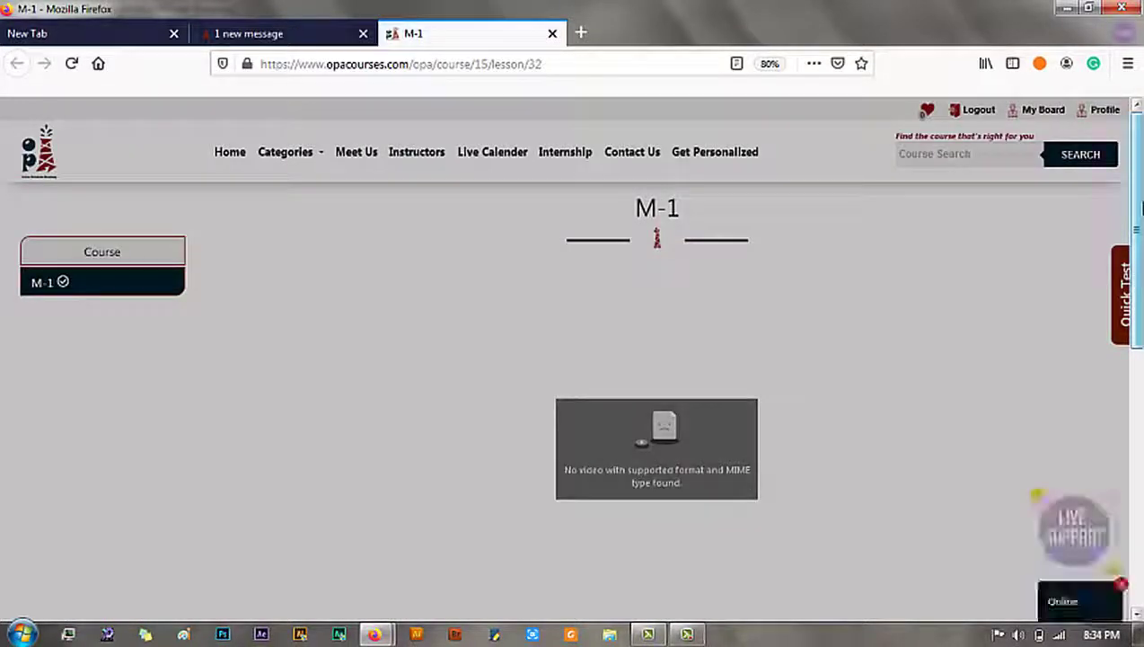
pyautogui.scroll(-1, 776, 307)
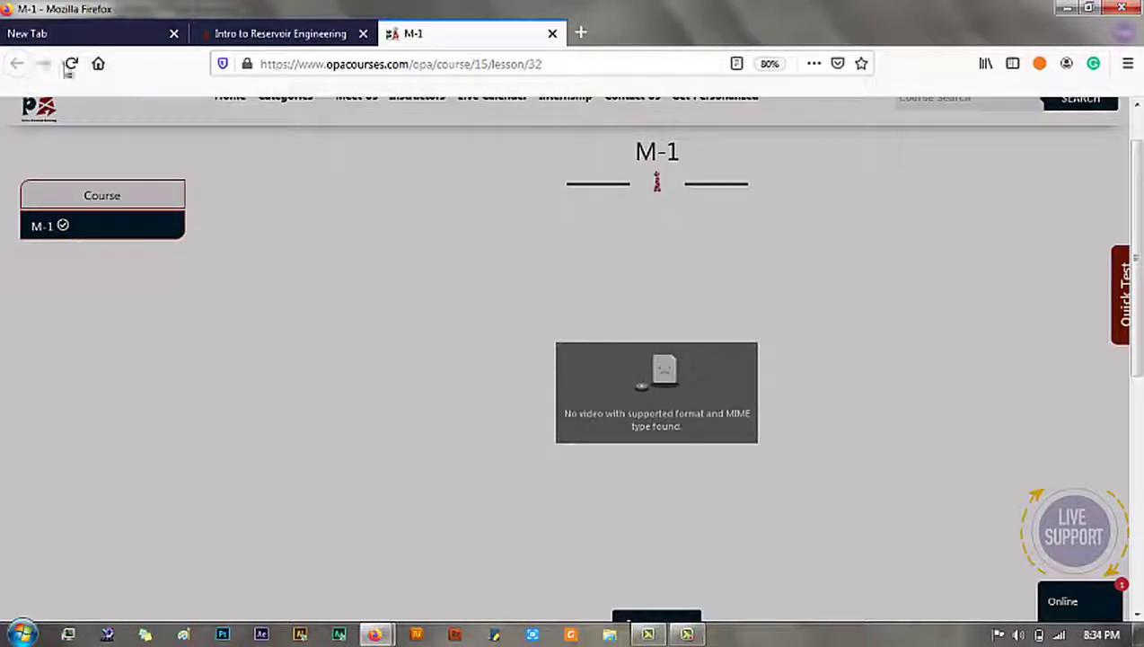
pyautogui.click(283, 41)
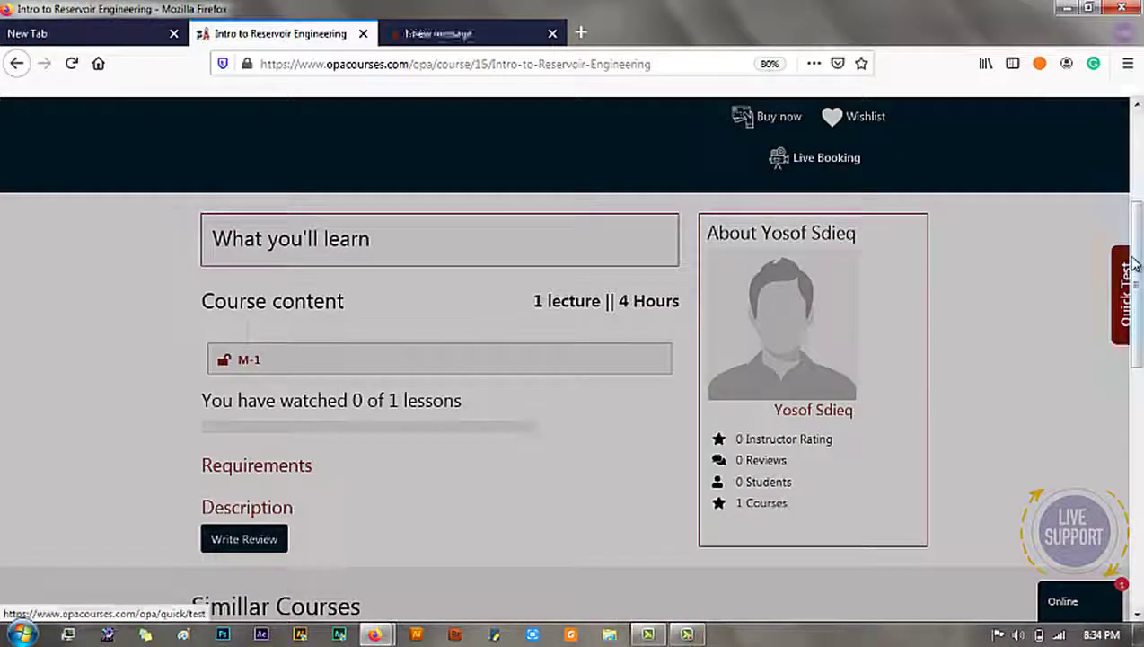
pyautogui.scroll(-2, 1127, 269)
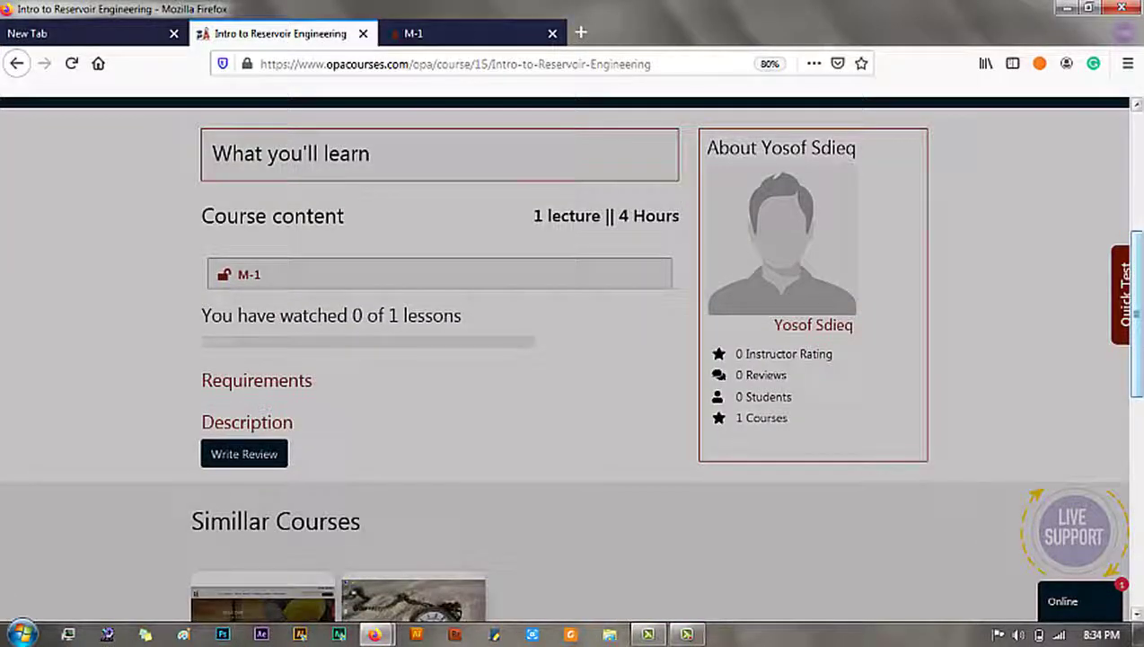
pyautogui.scroll(4, 1134, 287)
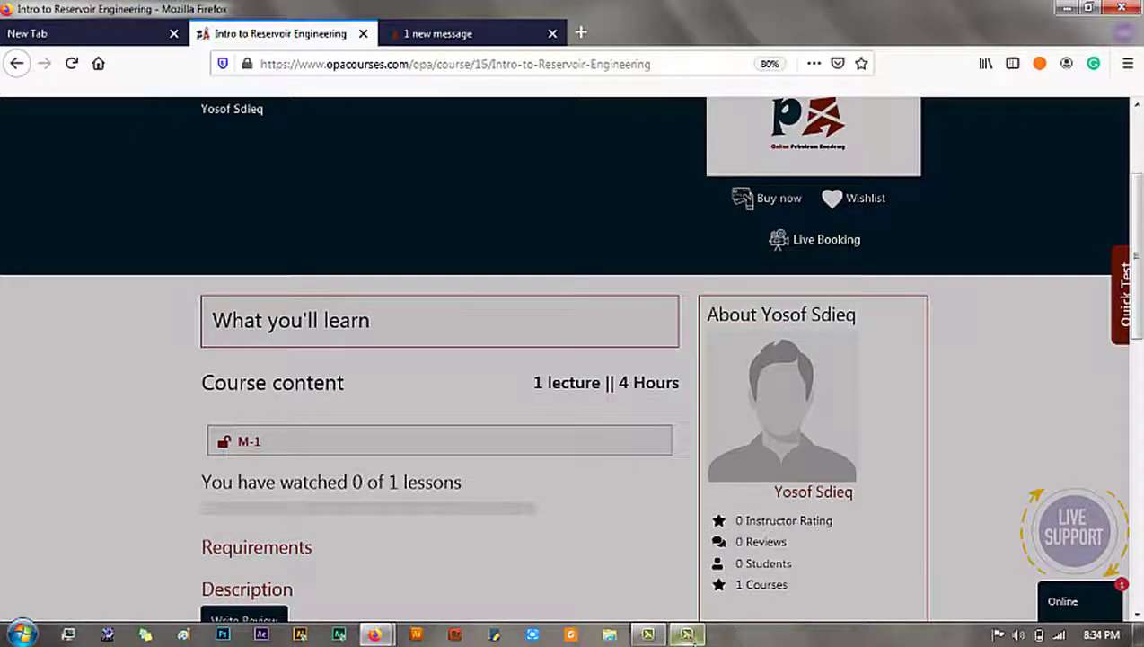
# Step: Go back to the instructor's My Courses list with M-1 under Intro to Reservoir Engineering
pyautogui.click(687, 634)
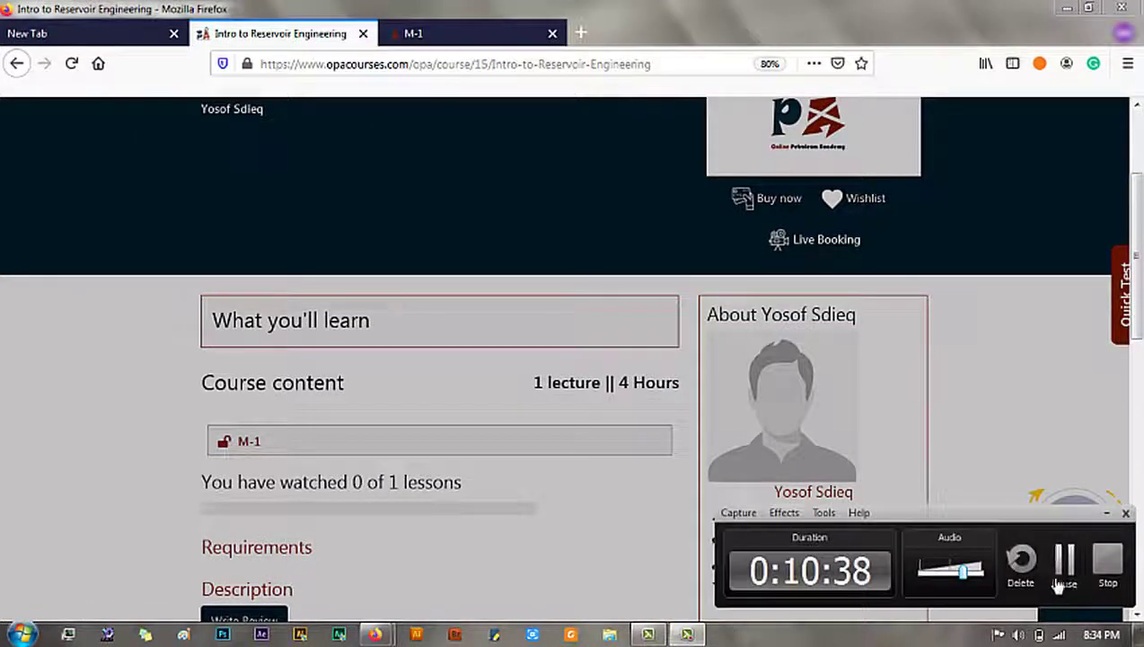
pyautogui.click(1063, 582)
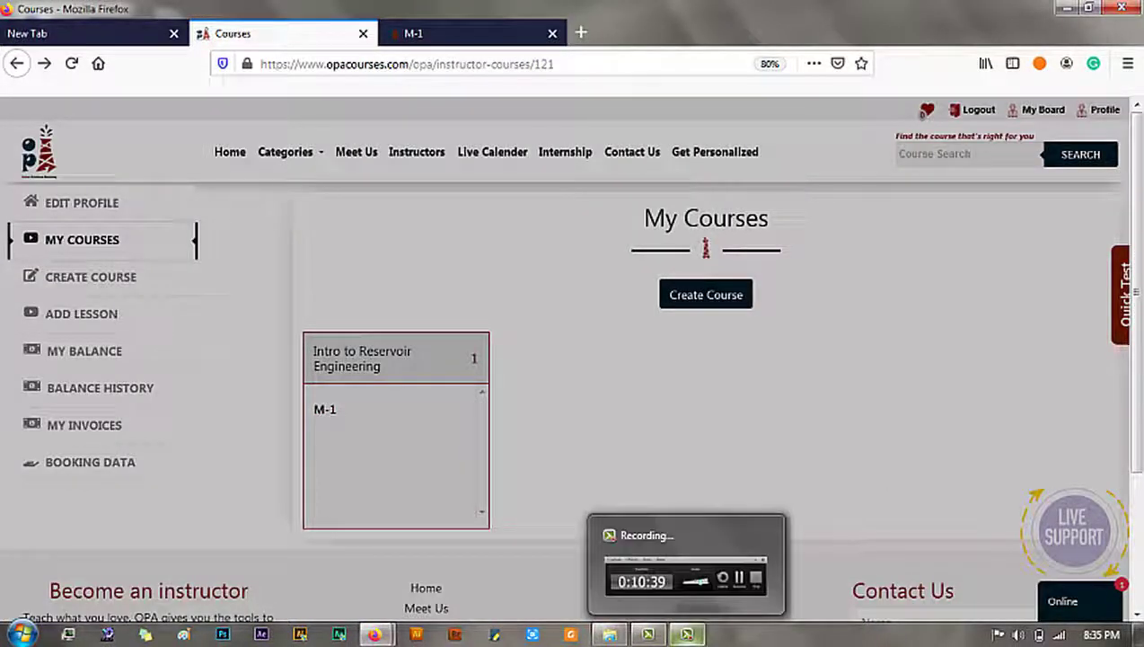
pyautogui.click(687, 635)
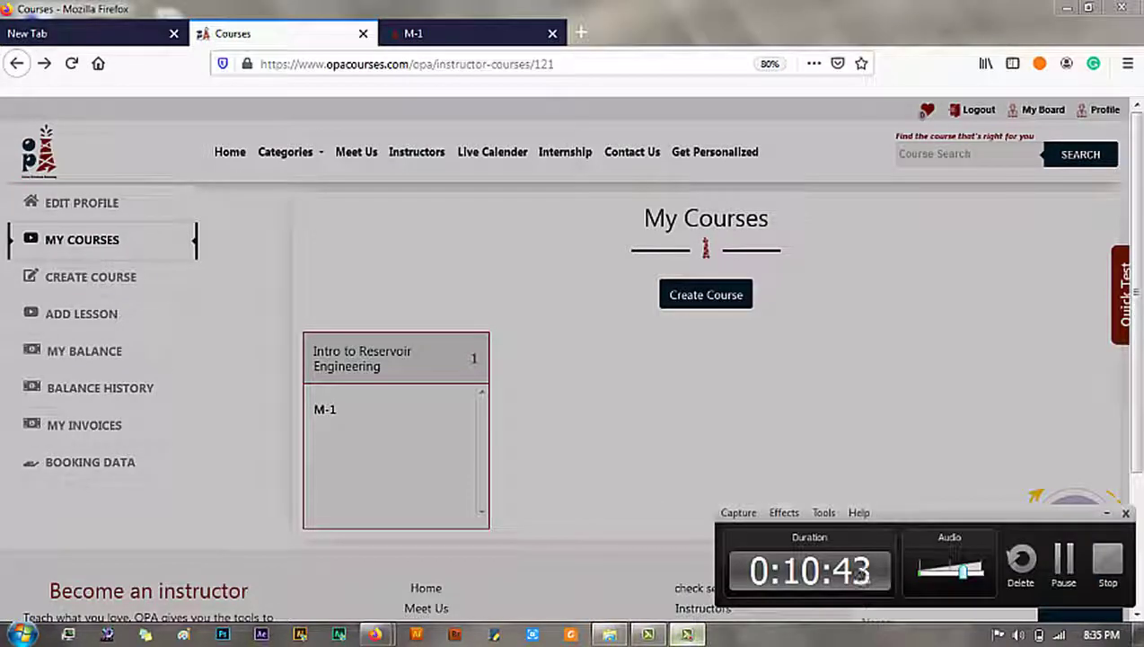
pyautogui.click(687, 634)
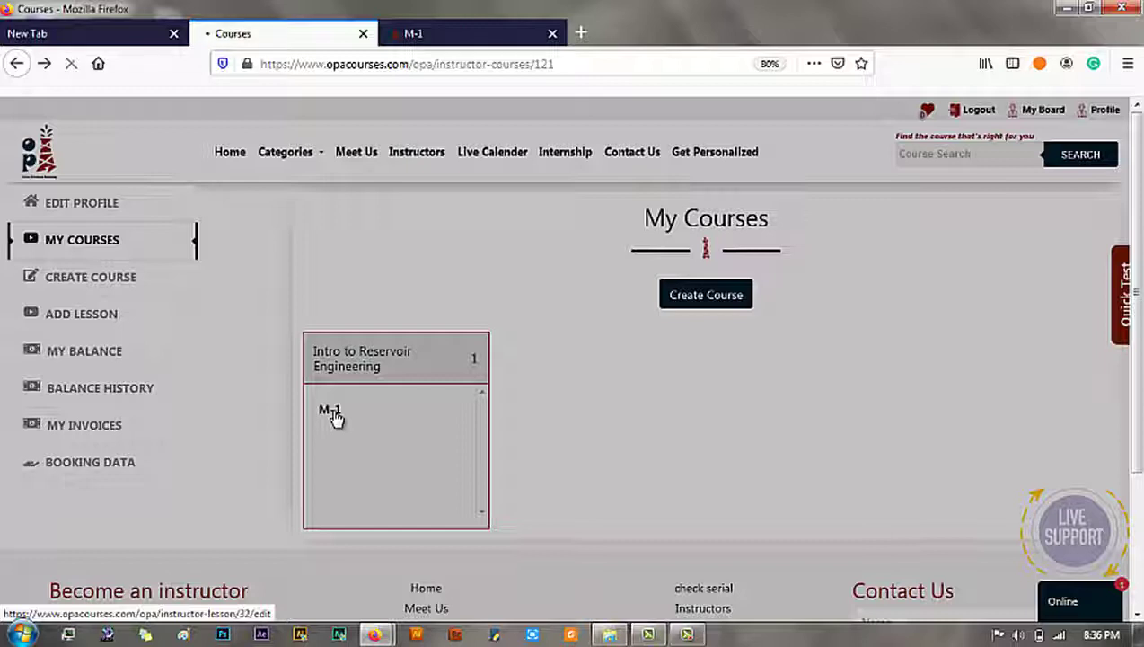
# Step: Replace lesson M-1's video with the 2019-09-02 at 22-08-06 recording and save the update
pyautogui.click(331, 412)
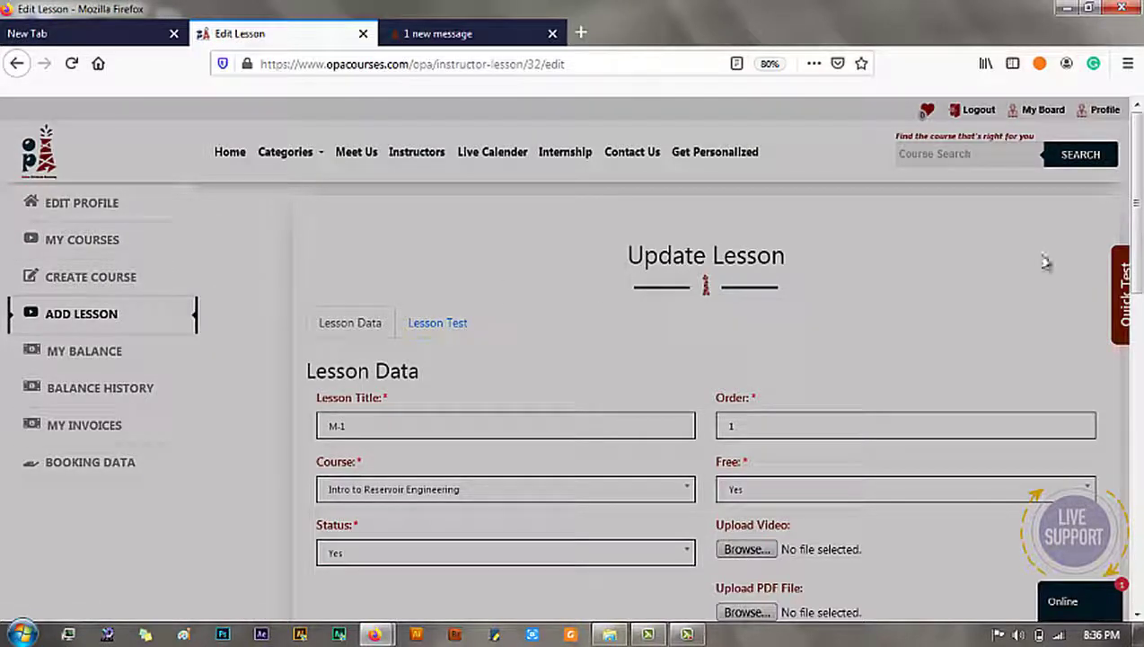
pyautogui.scroll(-5, 988, 265)
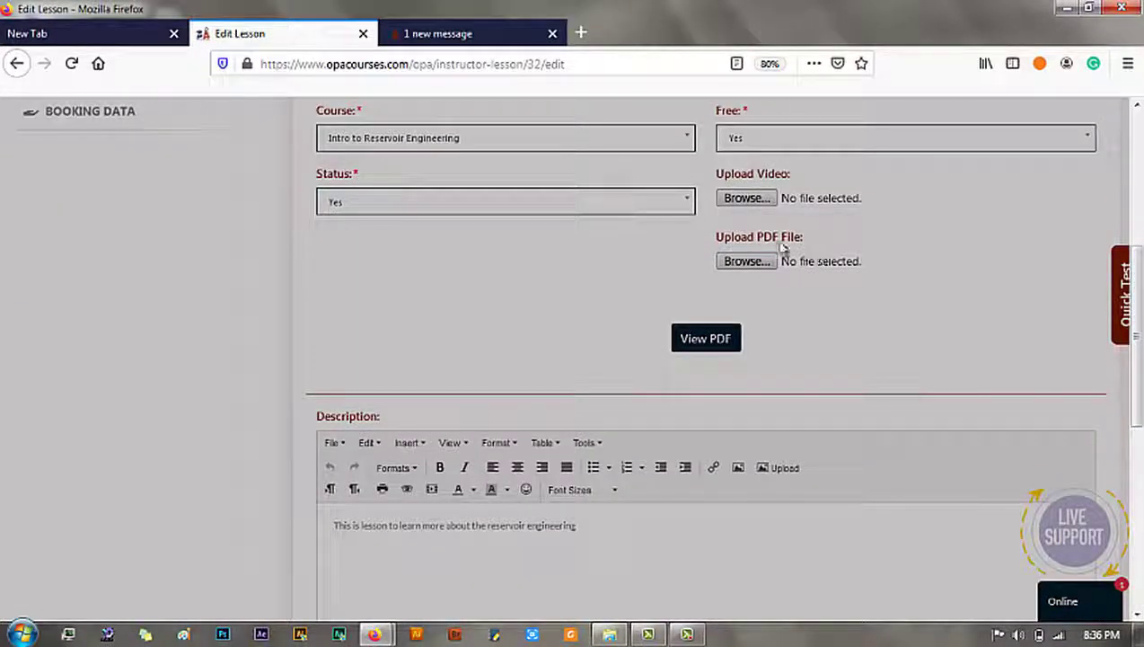
pyautogui.click(751, 198)
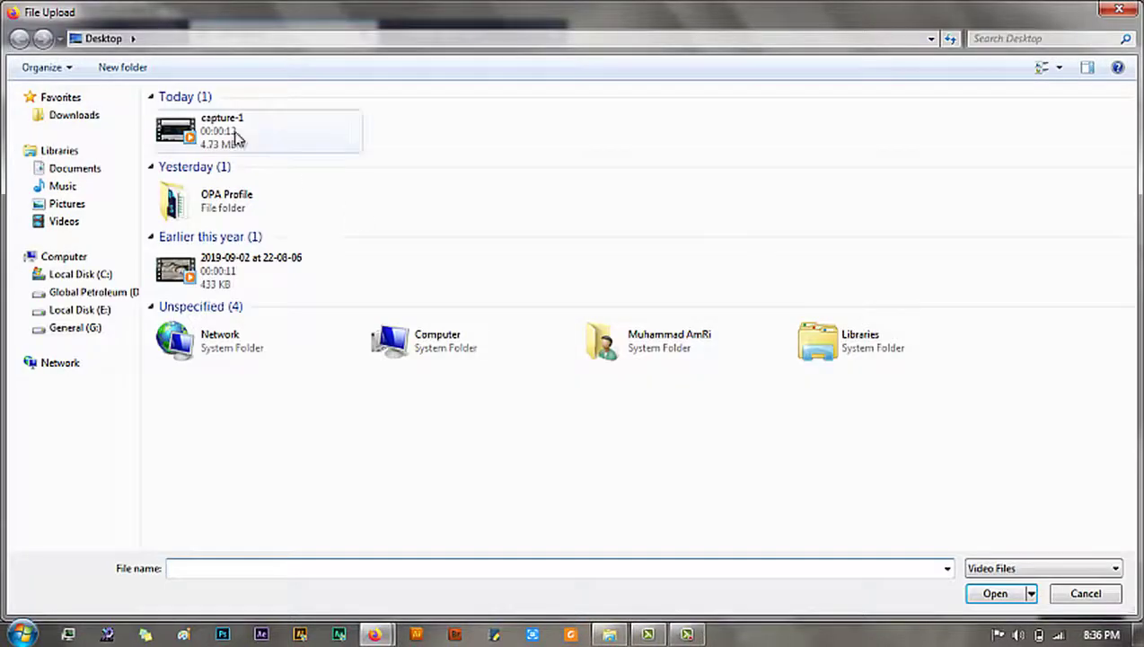
pyautogui.doubleClick(220, 274)
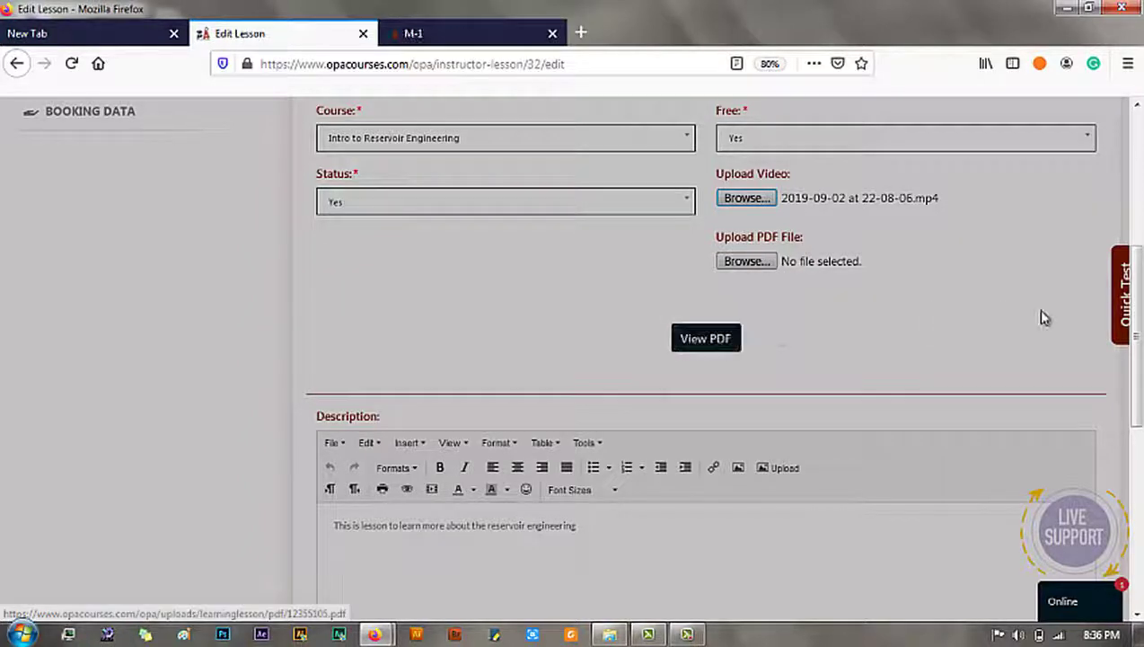
pyautogui.moveTo(1137, 355); pyautogui.dragTo(1139, 469)
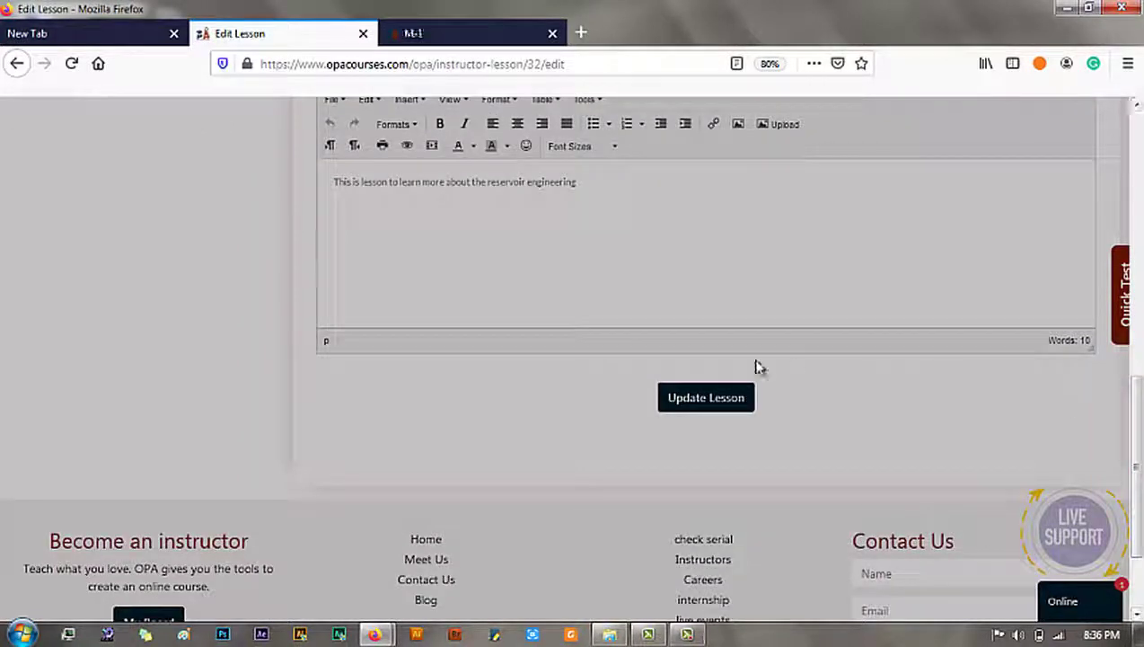
pyautogui.click(701, 409)
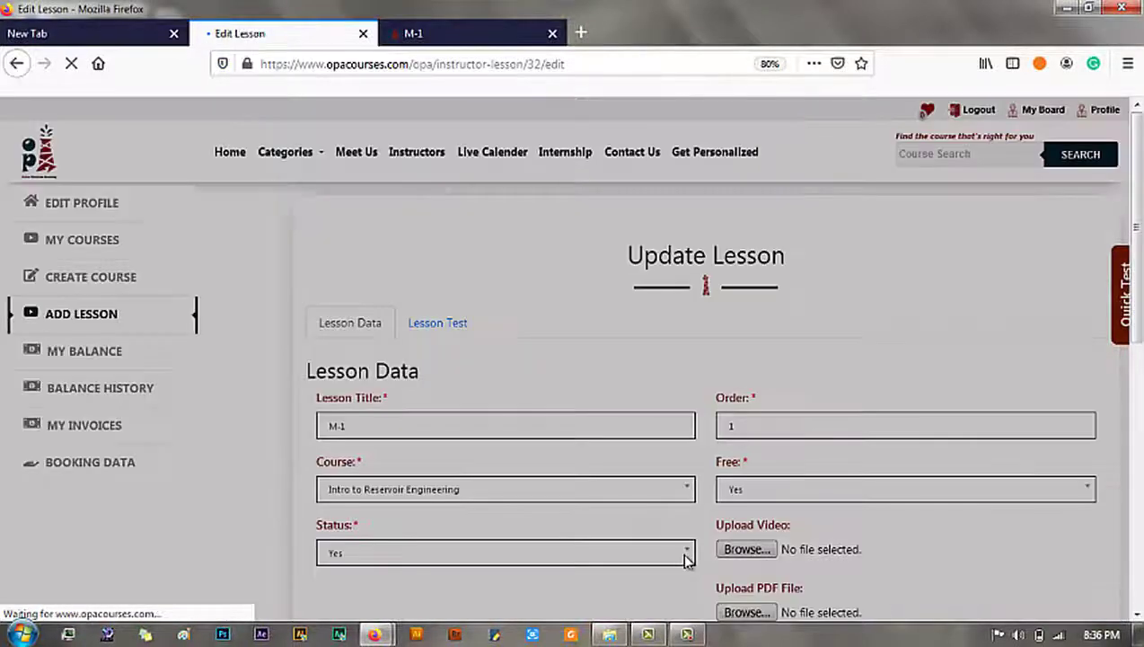
pyautogui.click(945, 153)
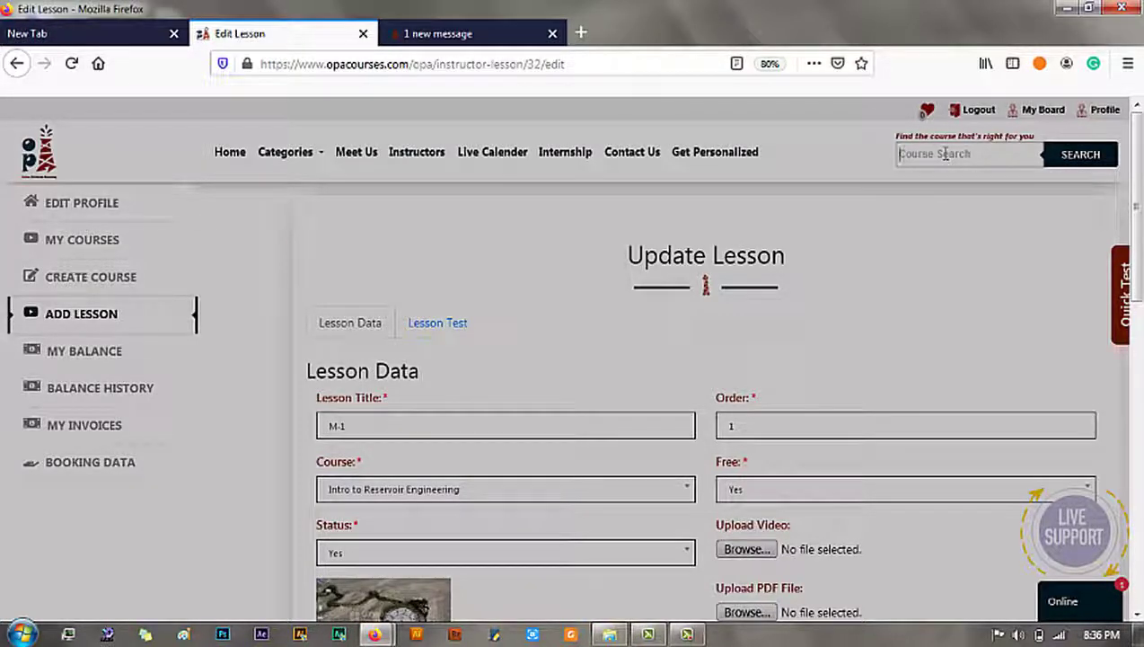
# Step: Search 'intro to', open the Intro to Reservoir Engineering page, and open lesson M-1 in a new tab
pyautogui.write('intro to')
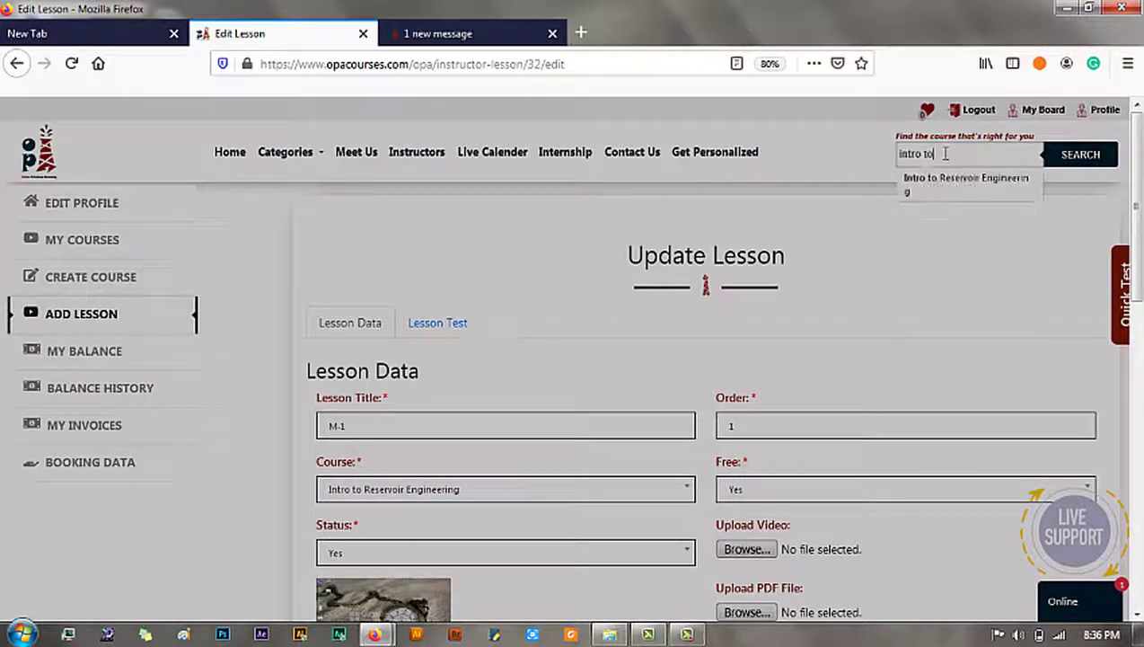
pyautogui.click(936, 194)
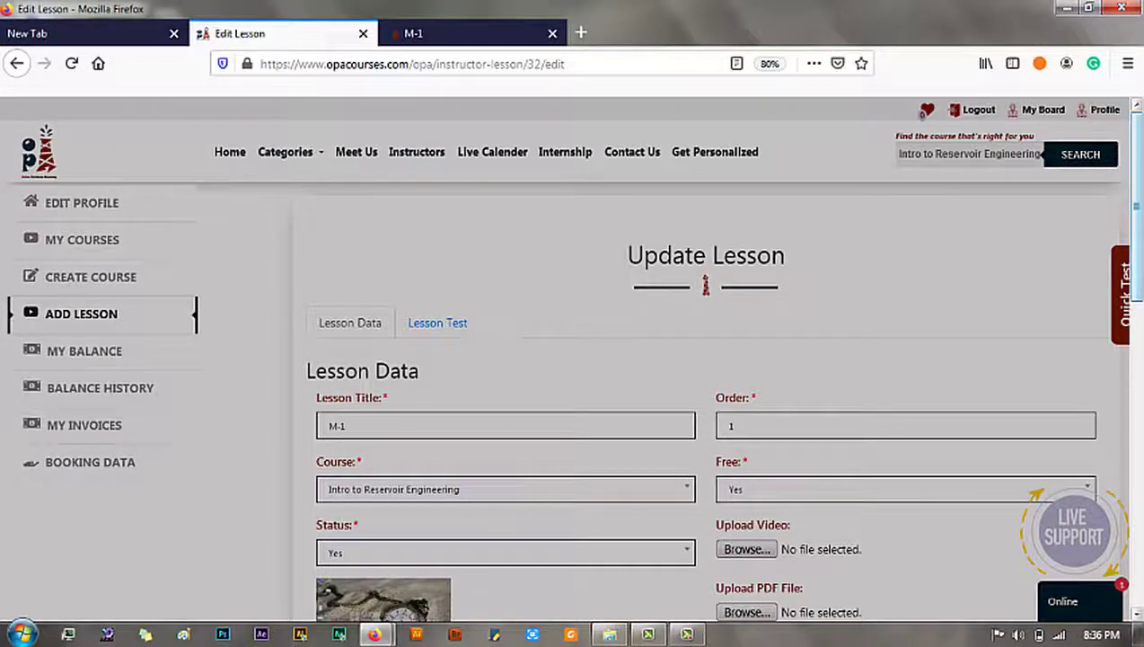
pyautogui.click(1091, 169)
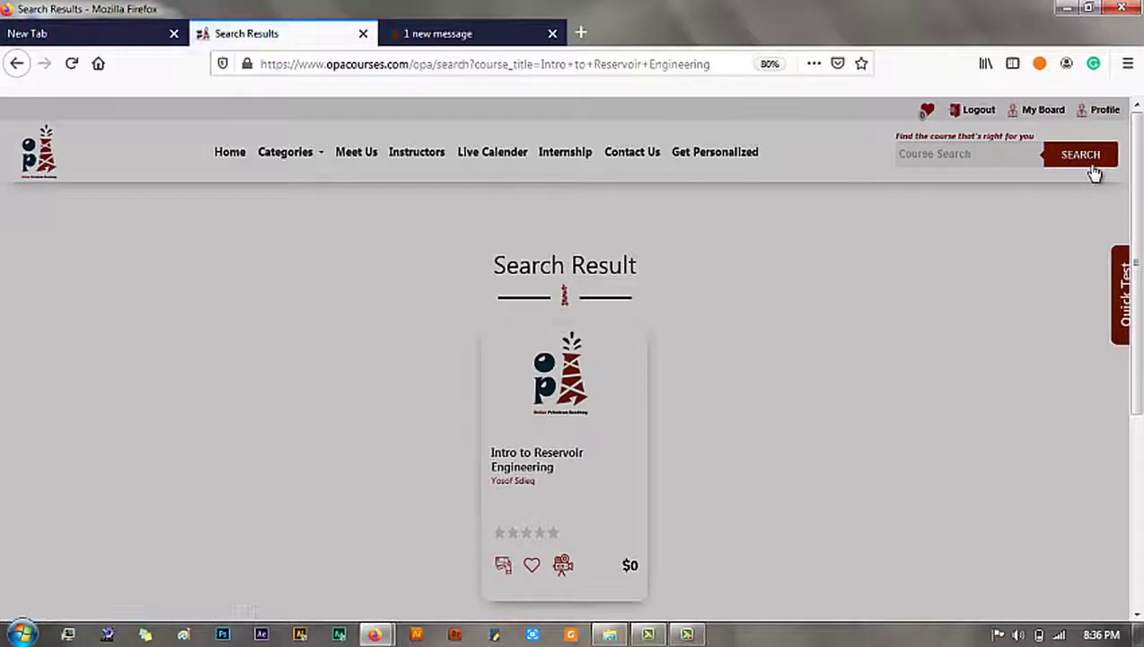
pyautogui.click(567, 470)
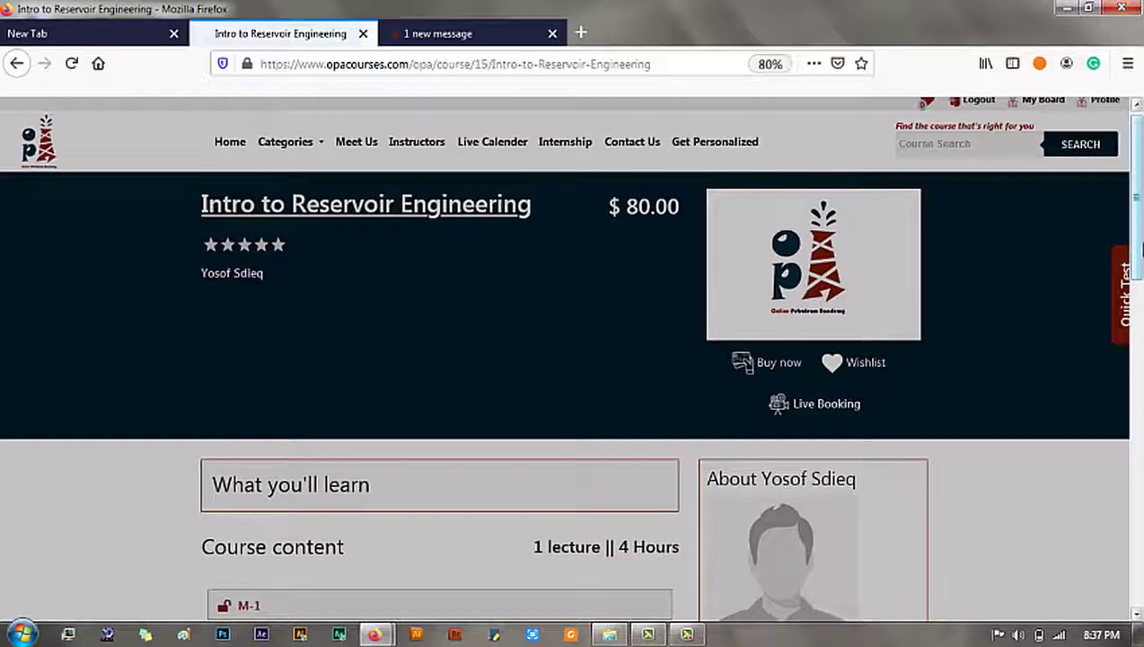
pyautogui.scroll(-2, 988, 284)
pyautogui.scroll(-1, 383, 355)
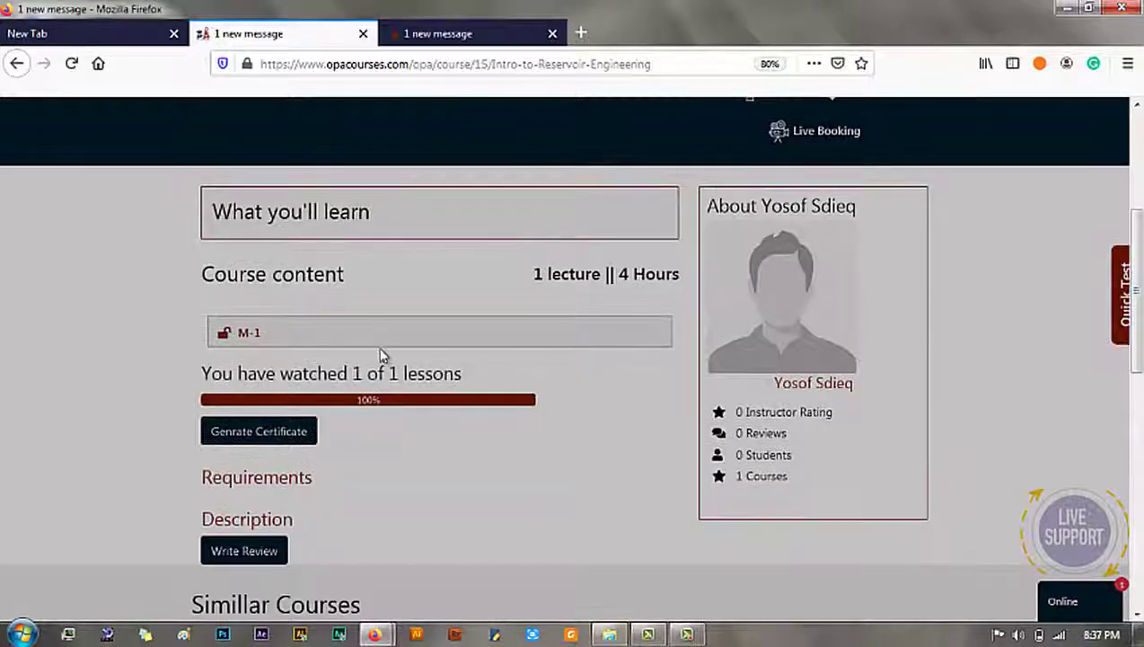
pyautogui.click(245, 334)
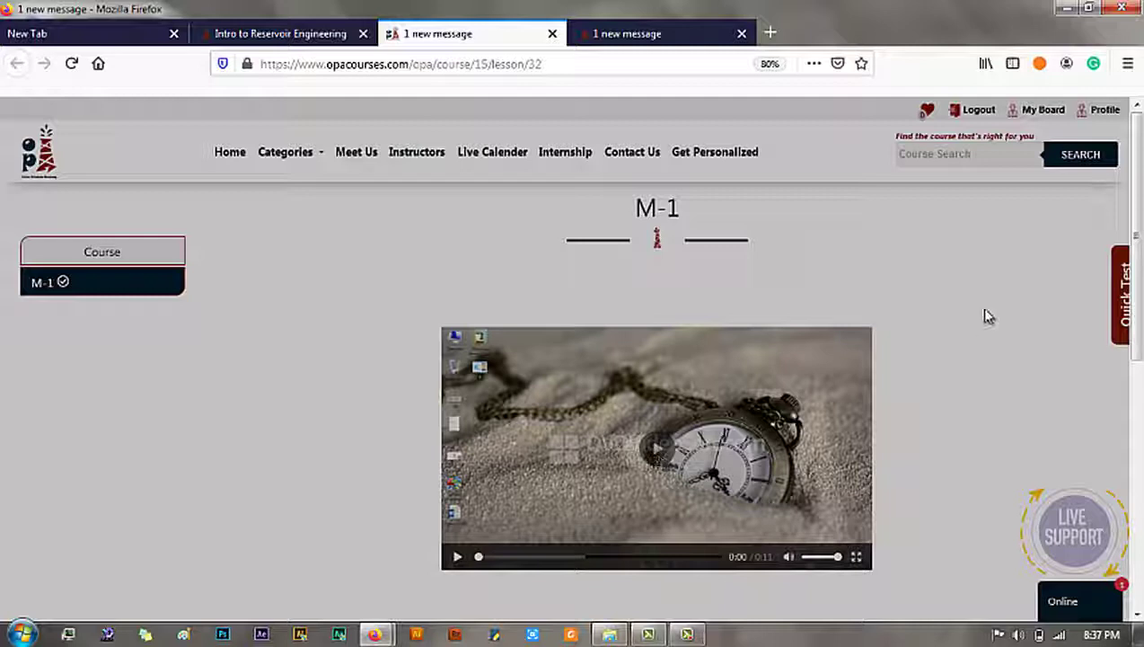
# Step: Play the M-1 video and select its reservoir engineering description line
pyautogui.scroll(-3, 860, 320)
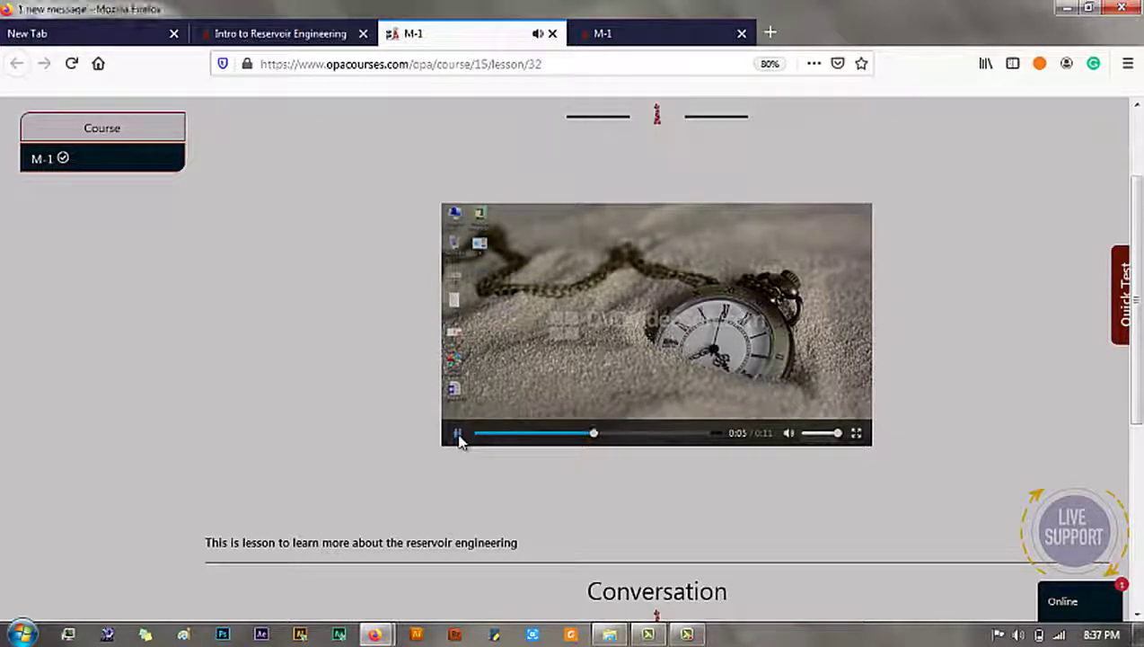
pyautogui.moveTo(1137, 305); pyautogui.dragTo(1135, 364)
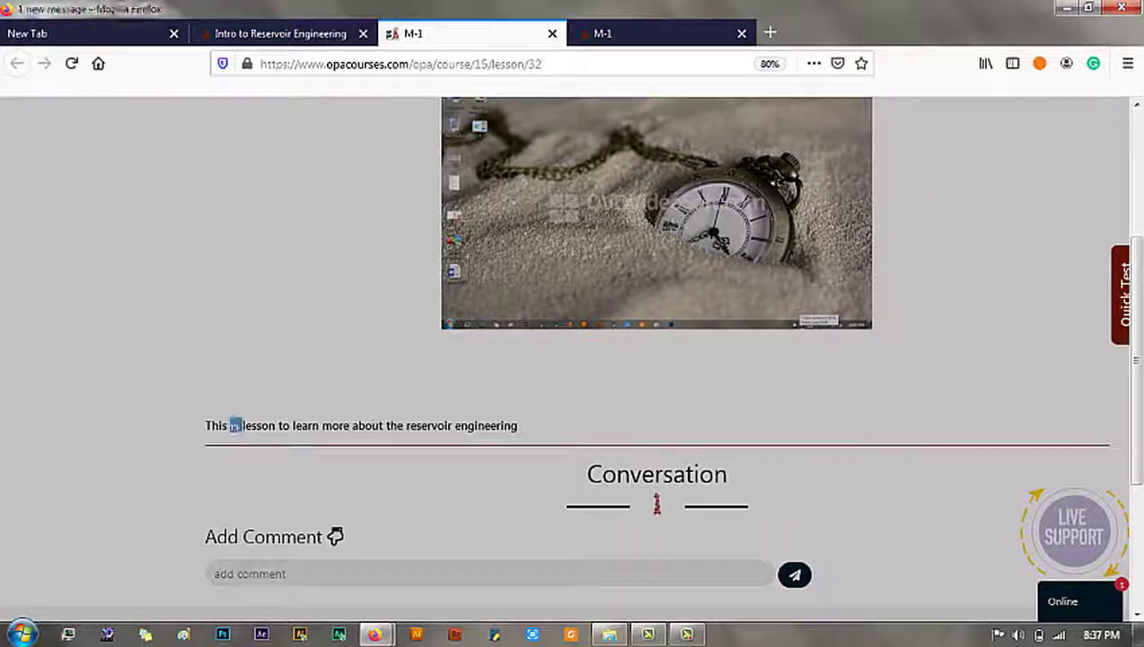
pyautogui.tripleClick(236, 425)
pyautogui.scroll(3, 1137, 269)
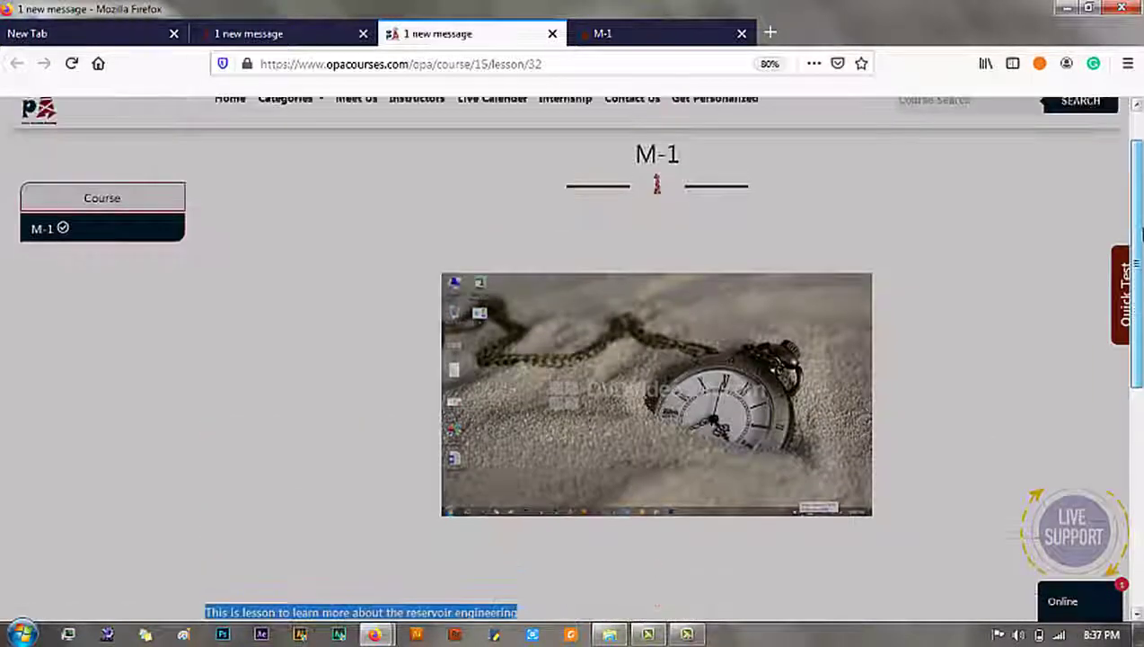
pyautogui.scroll(2, 1141, 232)
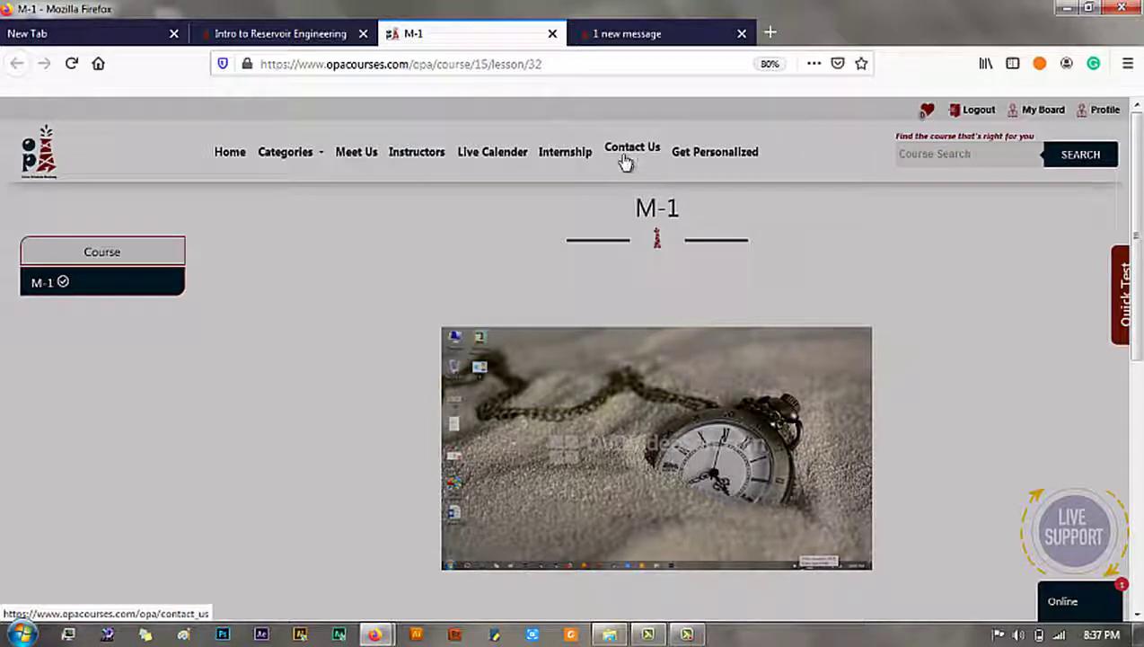
# Step: Review the My Board Edit Profile fields down to About Me, then return to My Courses
pyautogui.click(1037, 117)
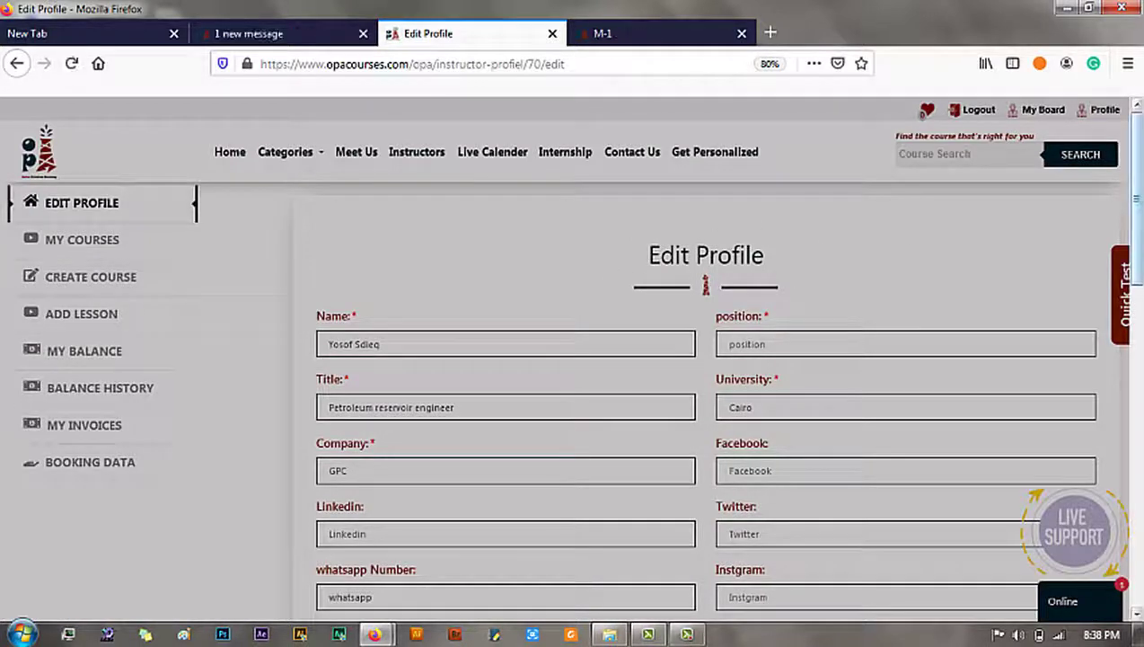
pyautogui.scroll(-2, 938, 327)
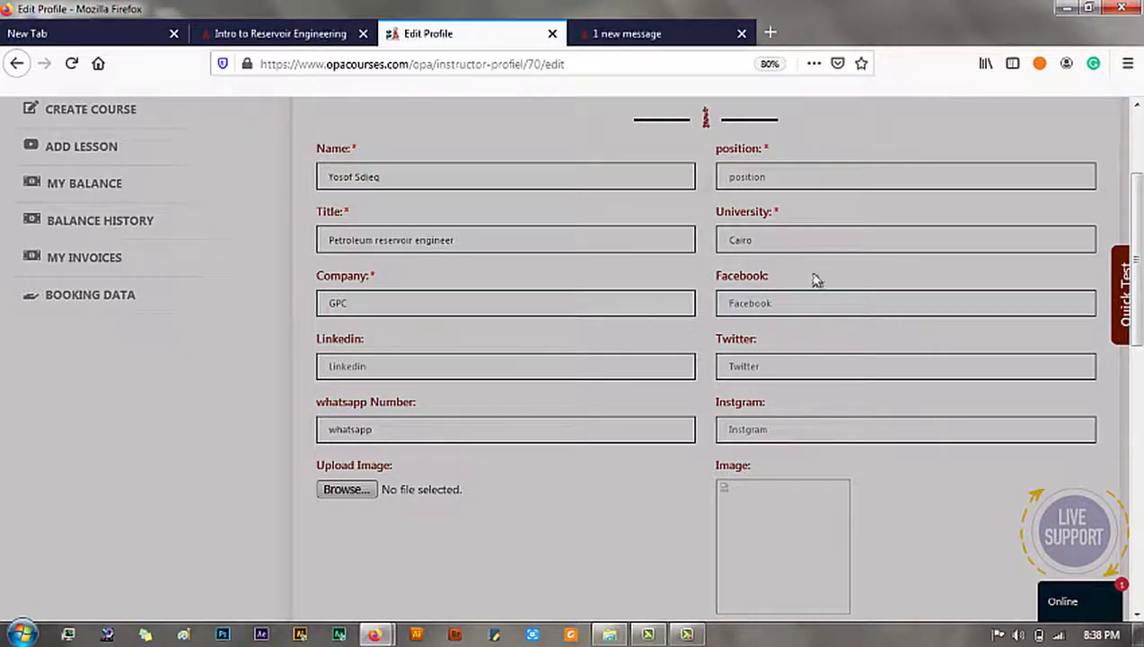
pyautogui.scroll(-1, 682, 323)
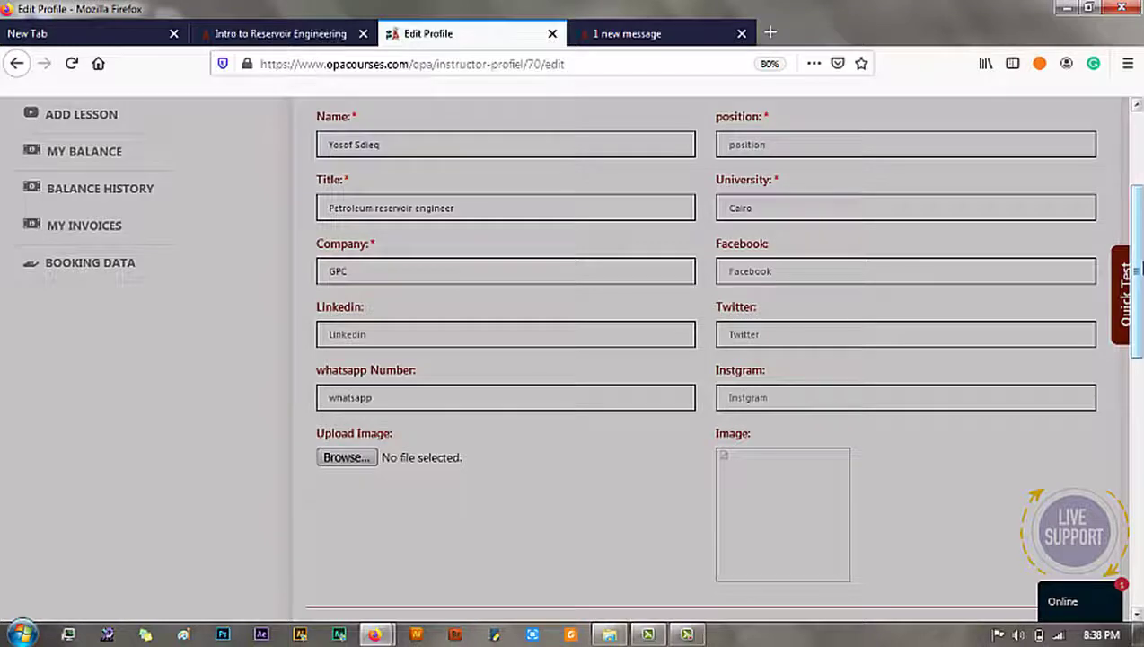
pyautogui.scroll(-1, 1136, 269)
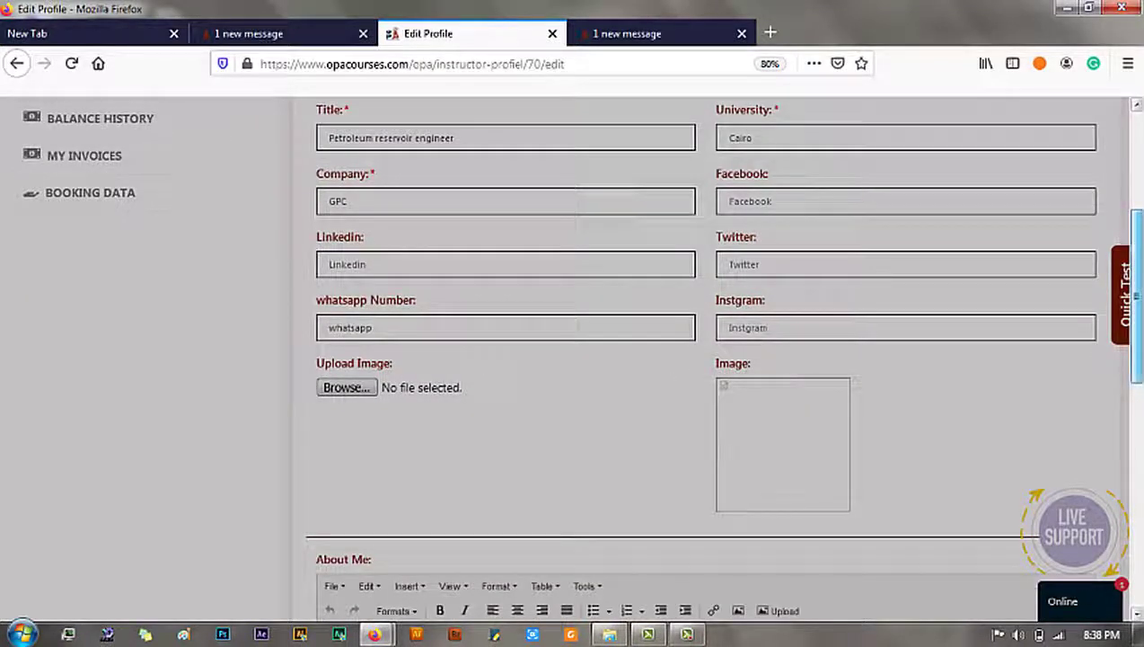
pyautogui.scroll(4, 1136, 296)
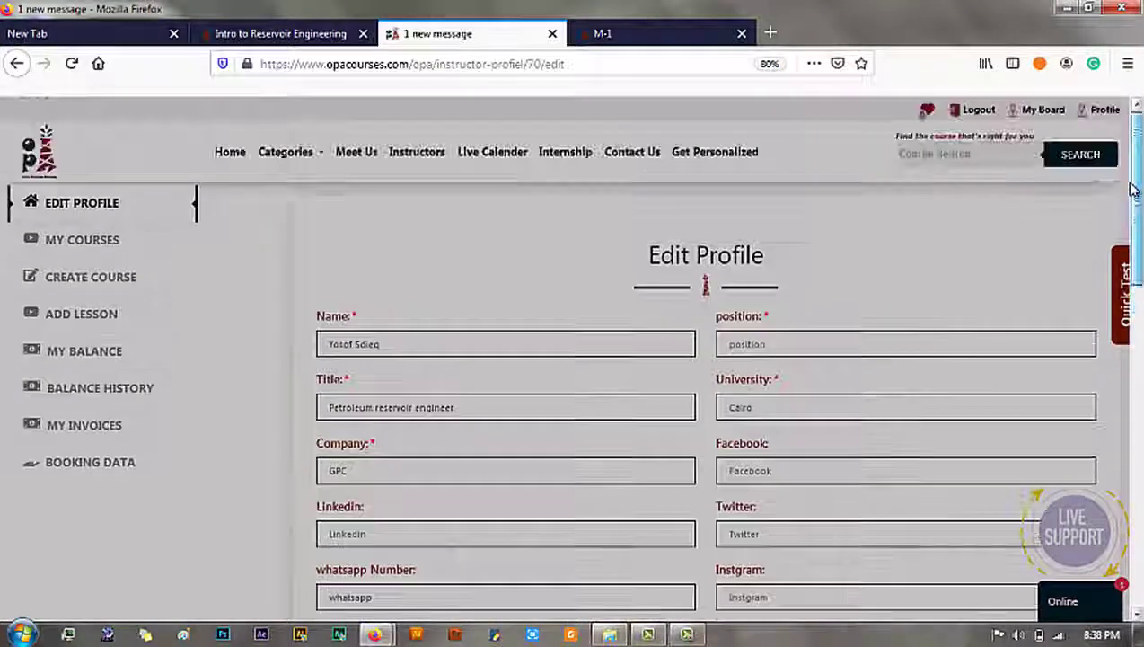
pyautogui.click(106, 252)
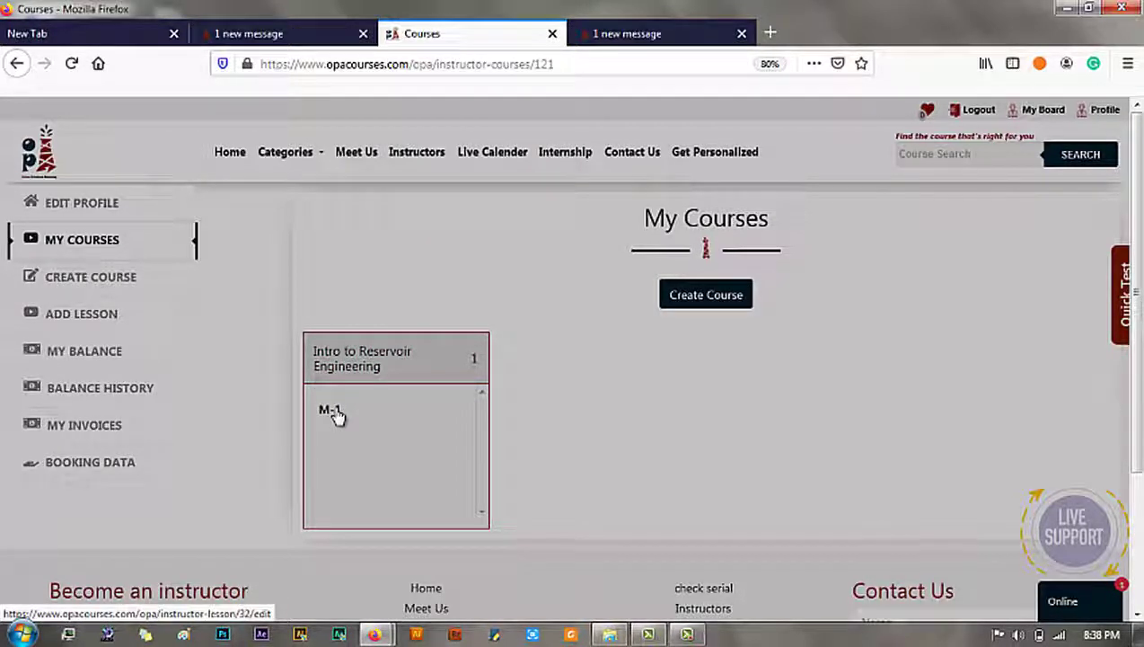
# Step: Bring up a blank Add Lesson form with Intro to Reservoir Engineering preselected
pyautogui.click(106, 321)
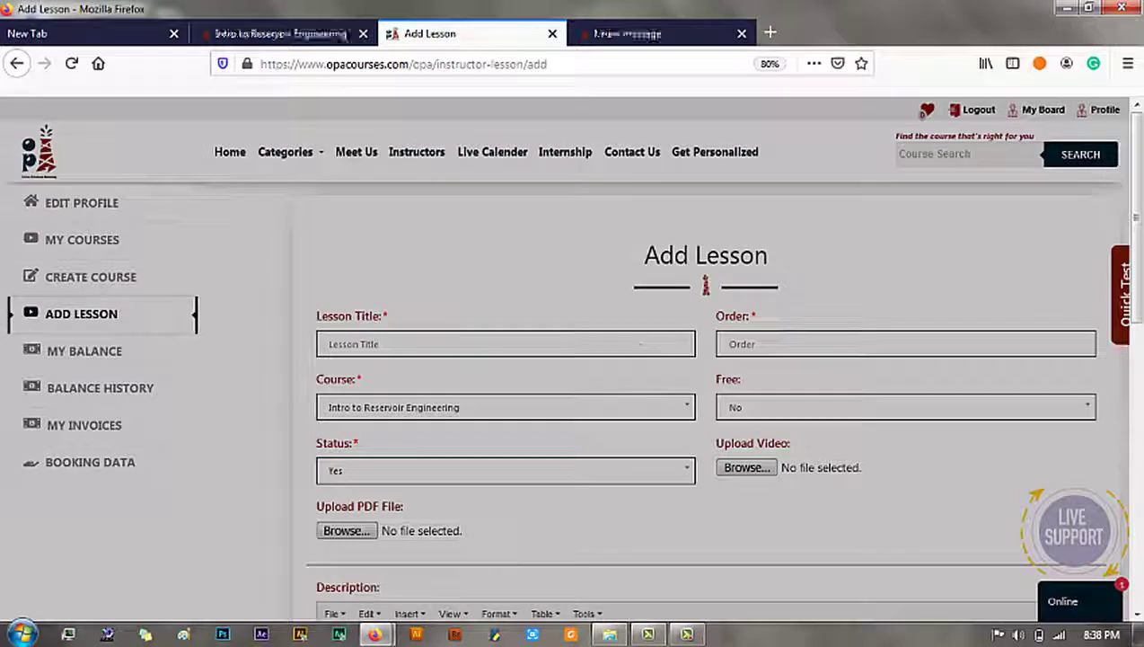
pyautogui.scroll(-2, 633, 358)
pyautogui.scroll(-2, 1035, 366)
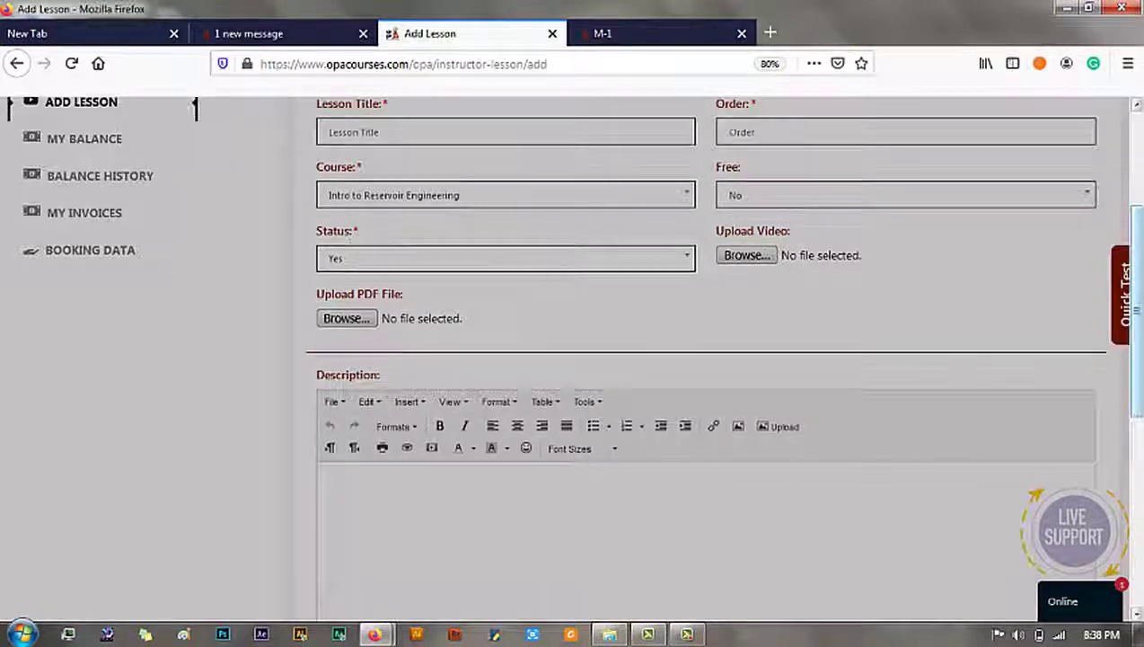
pyautogui.scroll(3, 855, 266)
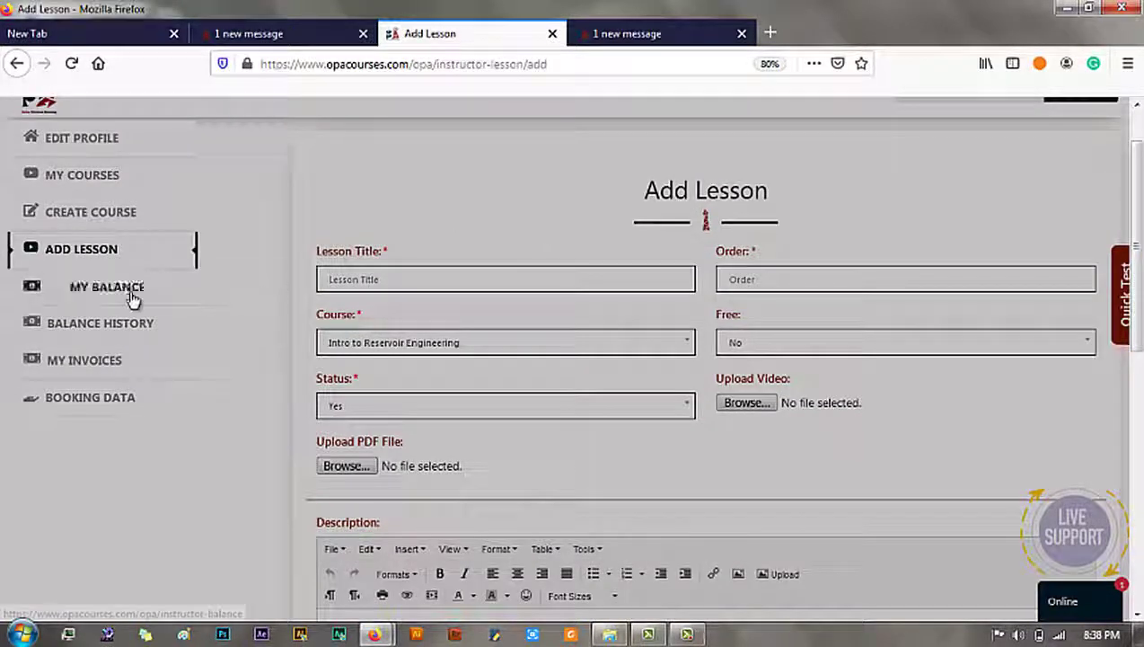
# Step: Browse My Balance, Balance History and My Invoices, ending on the empty Booking Data table
pyautogui.click(125, 293)
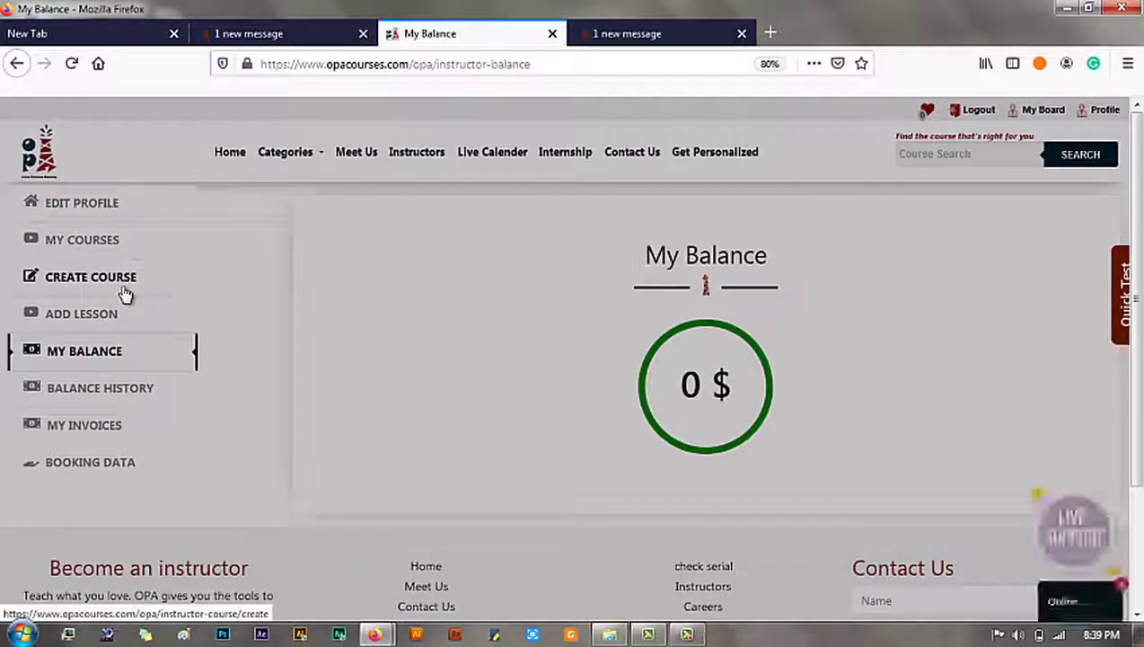
pyautogui.click(99, 409)
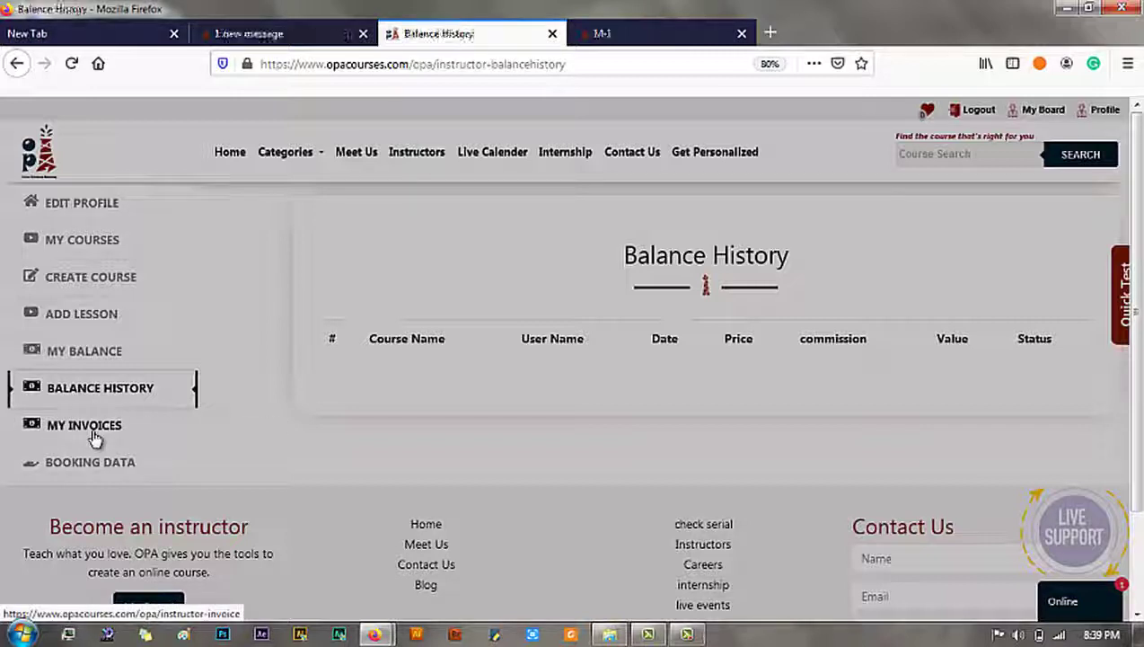
pyautogui.click(94, 437)
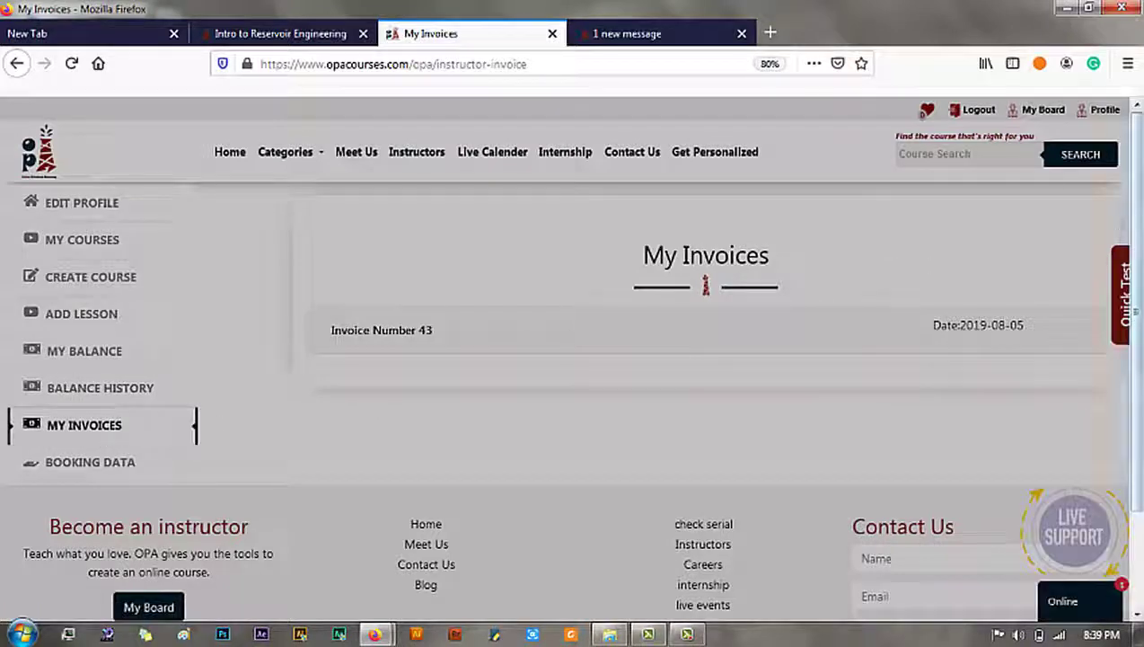
pyautogui.scroll(-1, 510, 263)
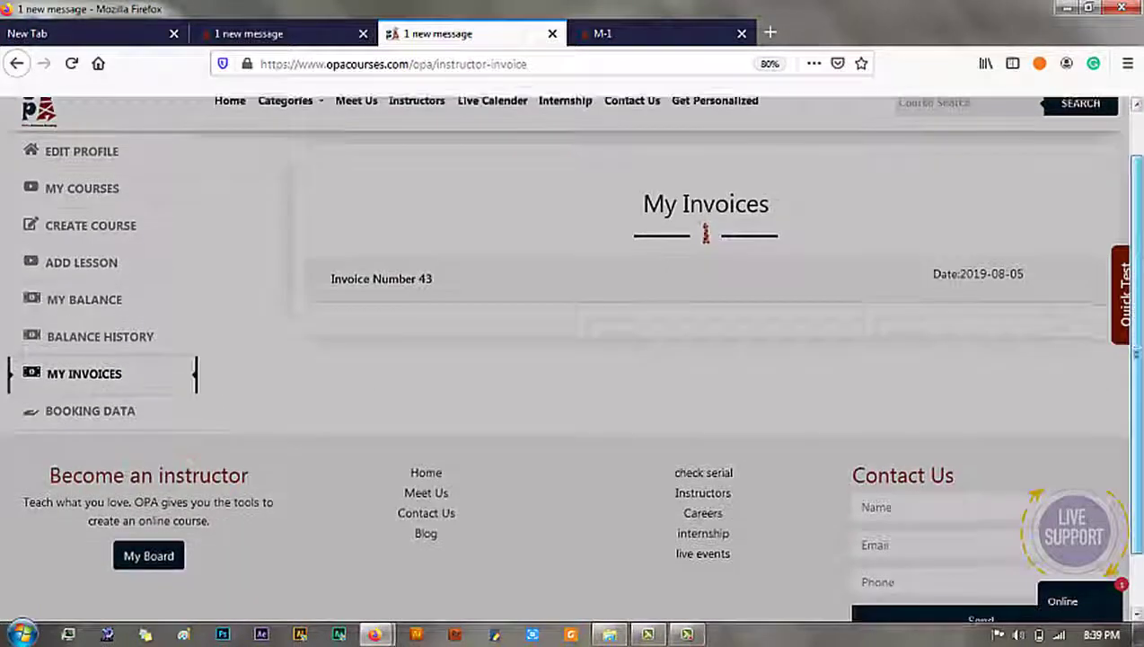
pyautogui.click(107, 411)
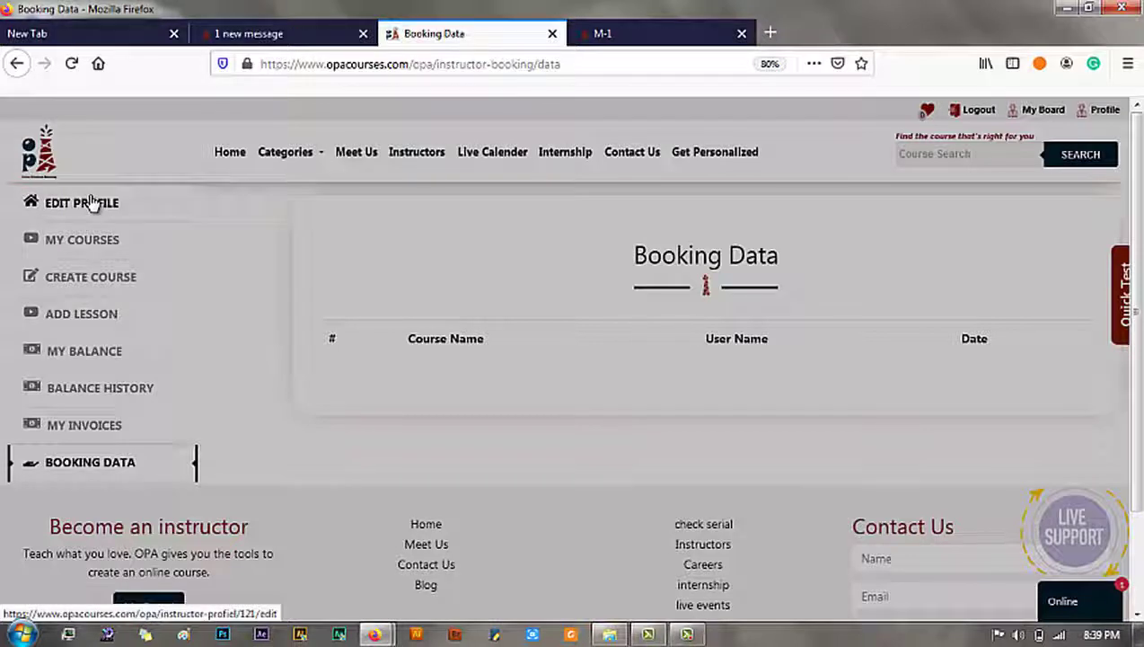
pyautogui.click(294, 206)
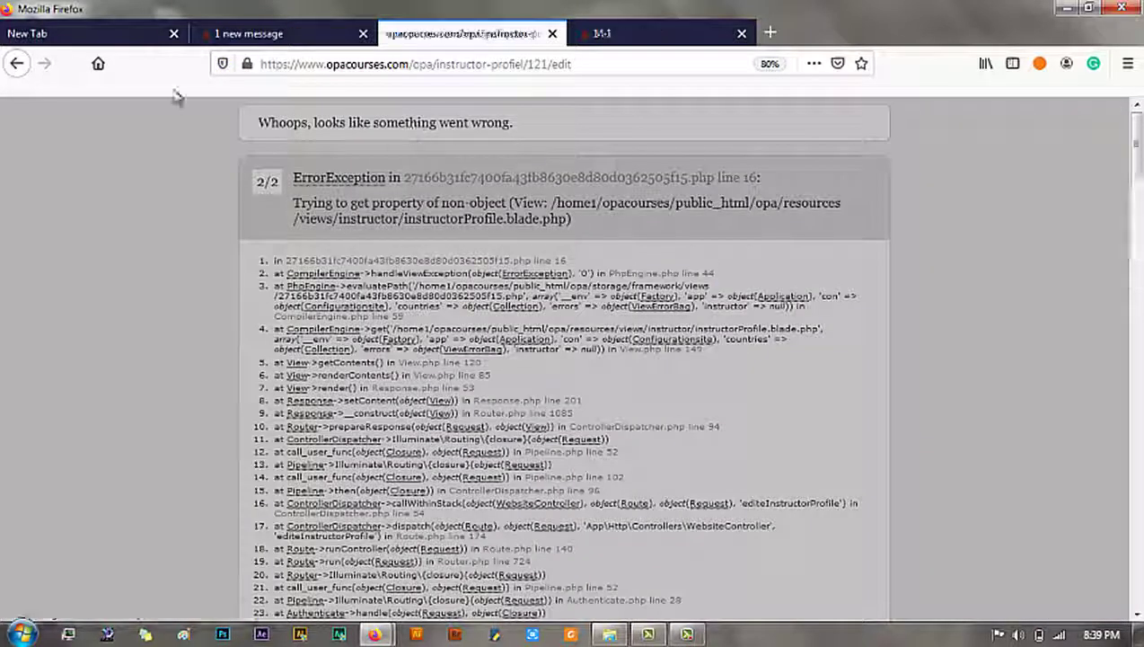
pyautogui.click(17, 66)
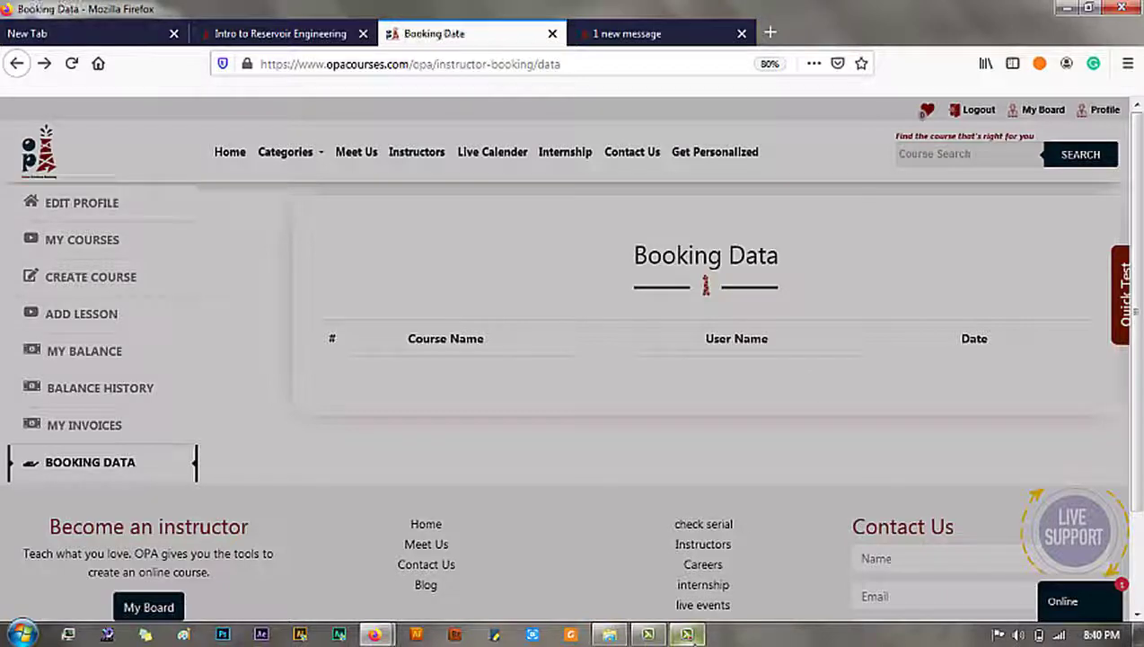
pyautogui.click(686, 635)
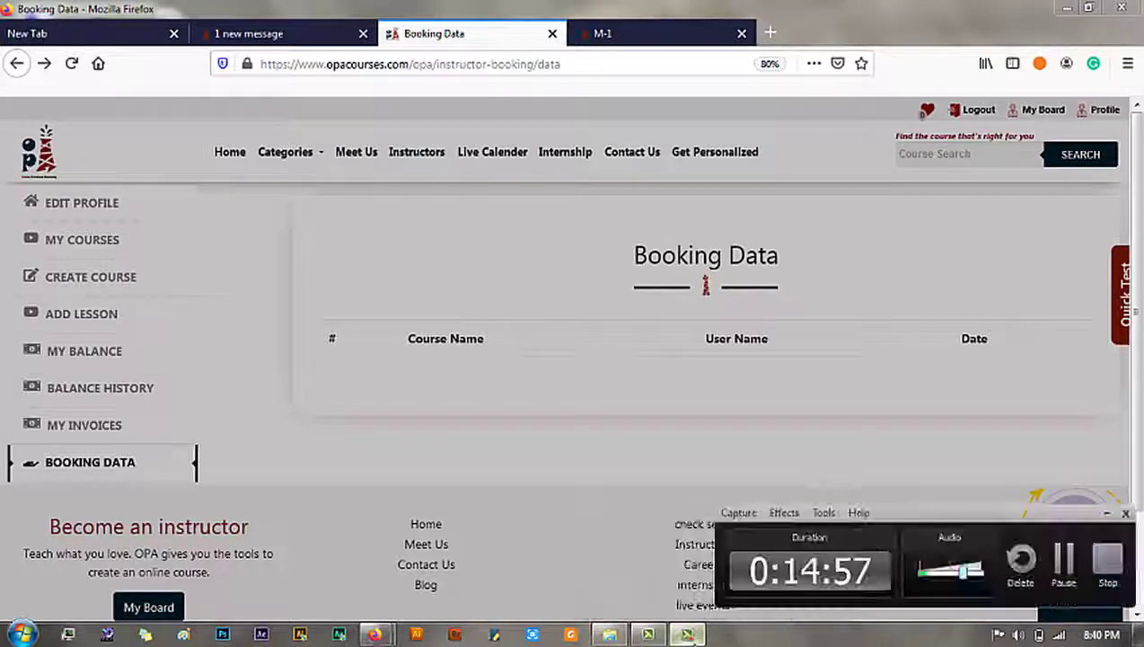